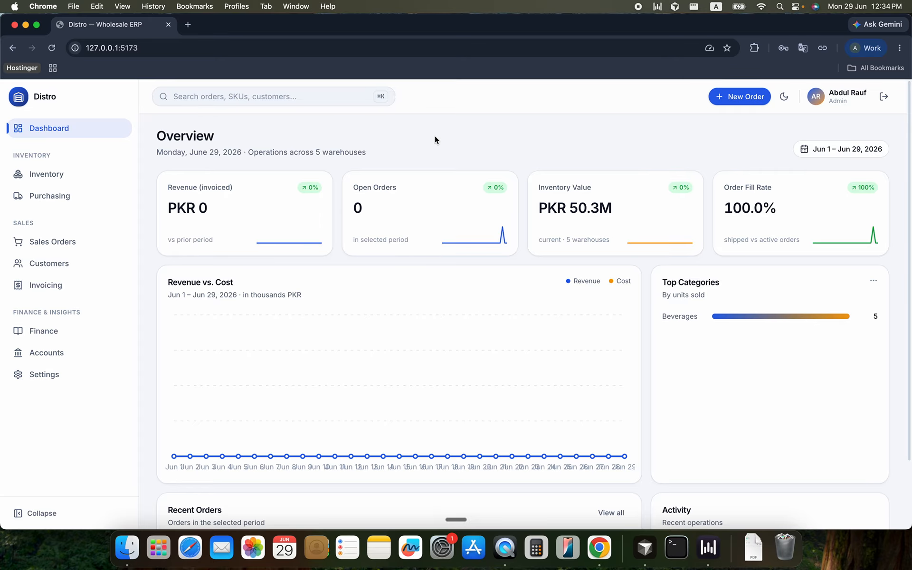
Open the accounts list and view the form for adding a cash account, leaving it without saving
key("super+Tab")
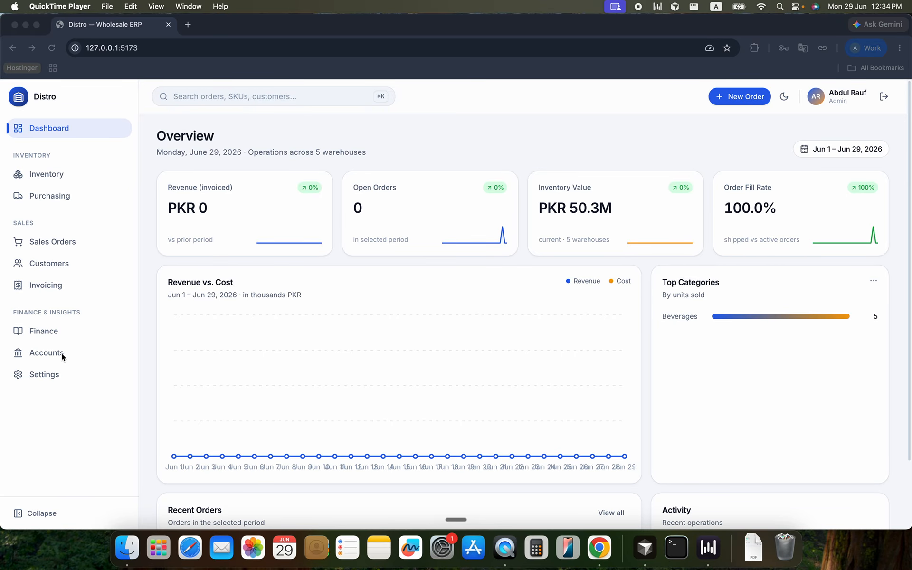
left_click(61, 352)
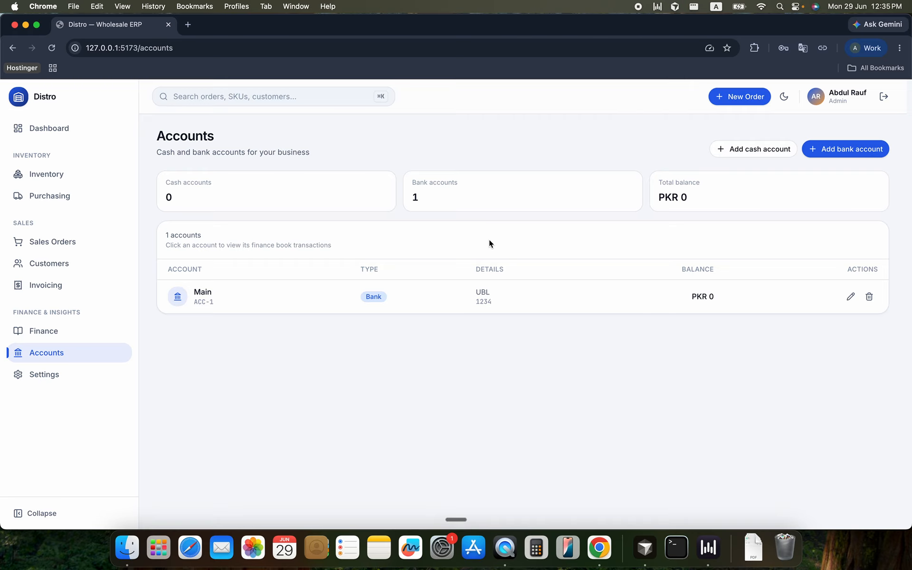
left_click(756, 157)
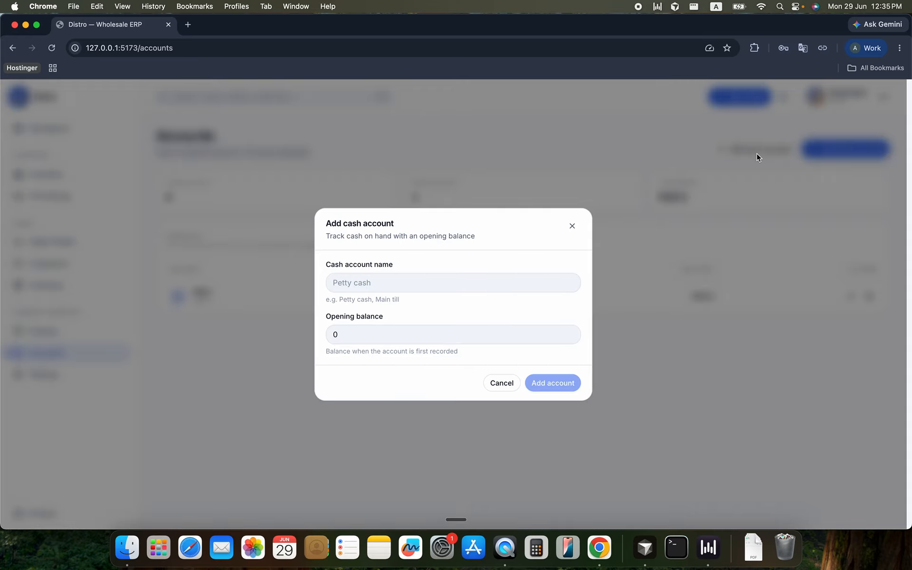
left_click(808, 163)
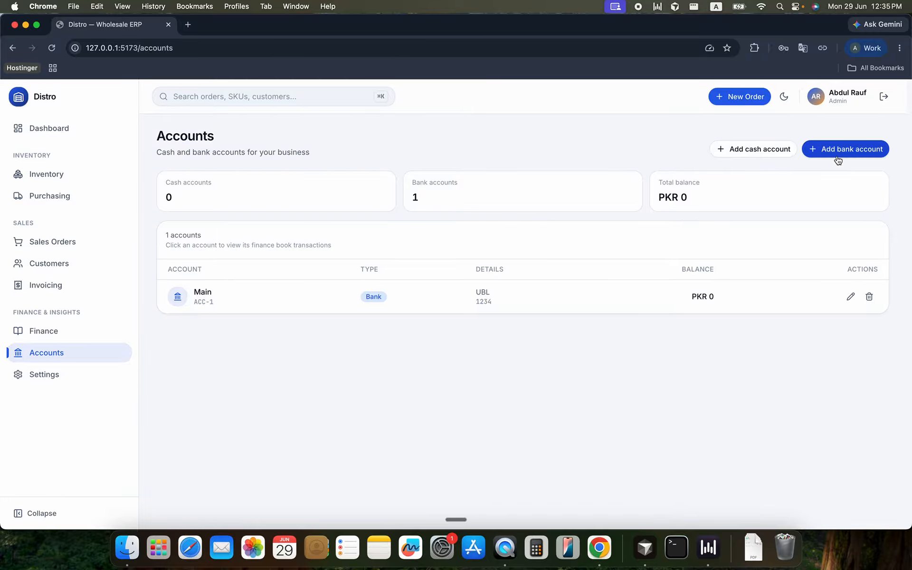
Start a new bank account with the title Main Company Bankislami
left_click(837, 159)
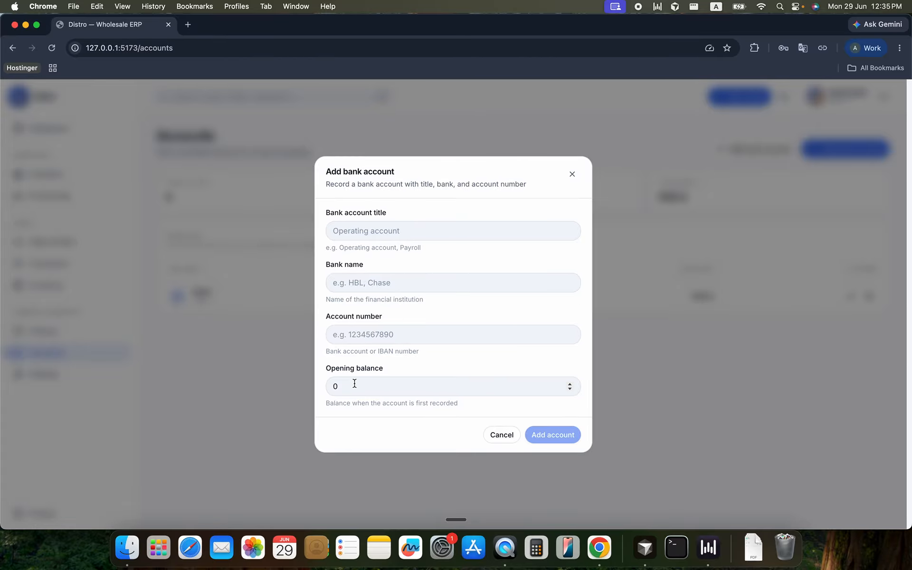
left_click(419, 234)
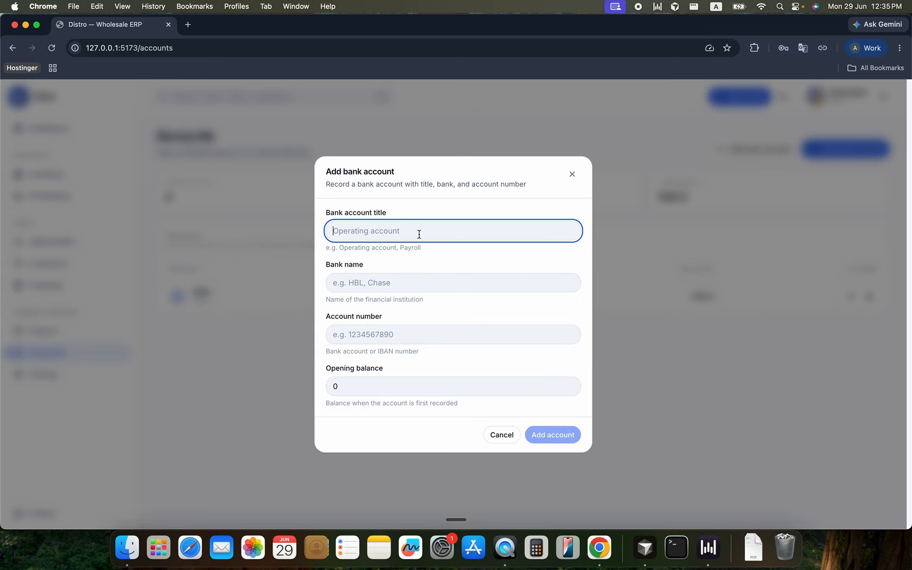
type("Main Company Bankislami")
Enter Bank Islami as the bank name for the new account
left_click(392, 280)
type("BankIs")
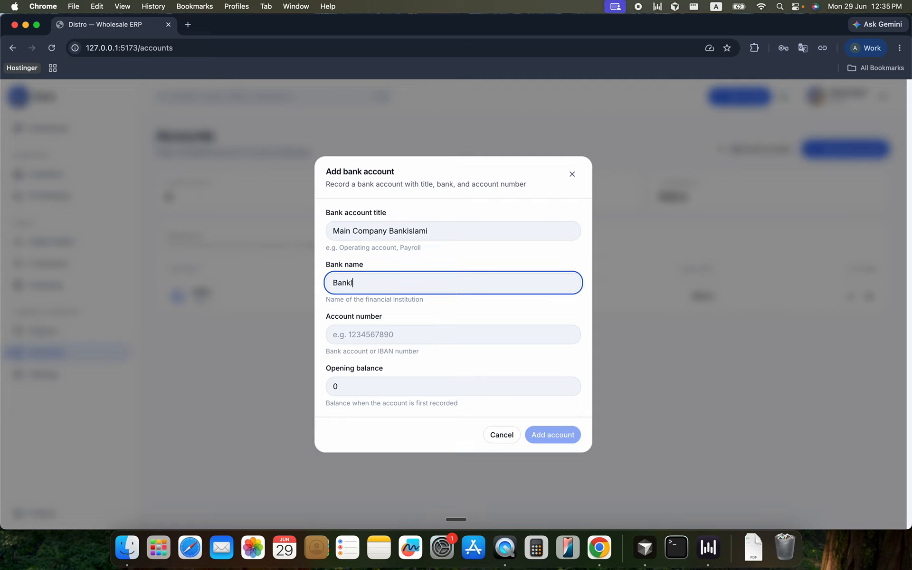
key("BackSpace")
key("BackSpace")
key("BackSpace")
key("BackSpace")
type("k Islami")
Fill in the account number, set the opening balance to 150000, and add the bank account
left_click(384, 338)
type("413")
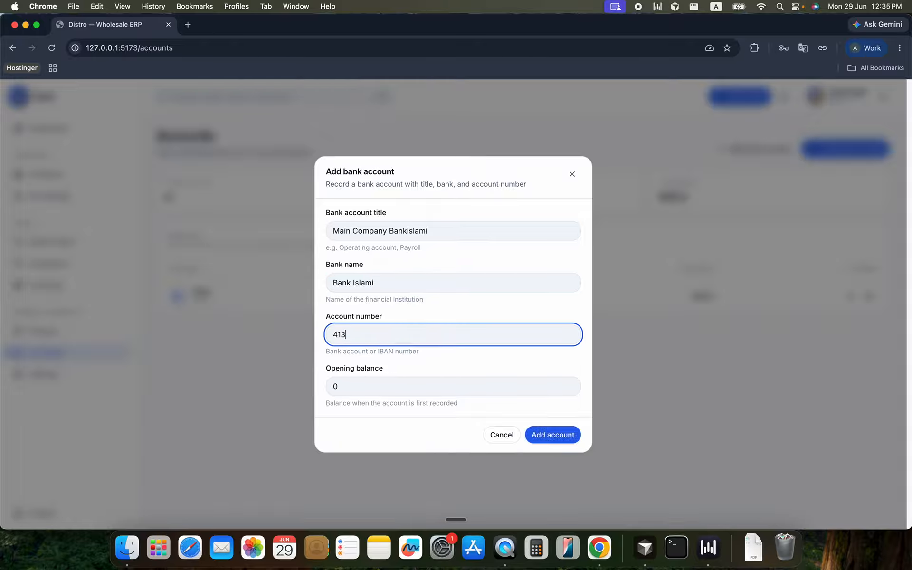
type("2")
left_click(367, 389)
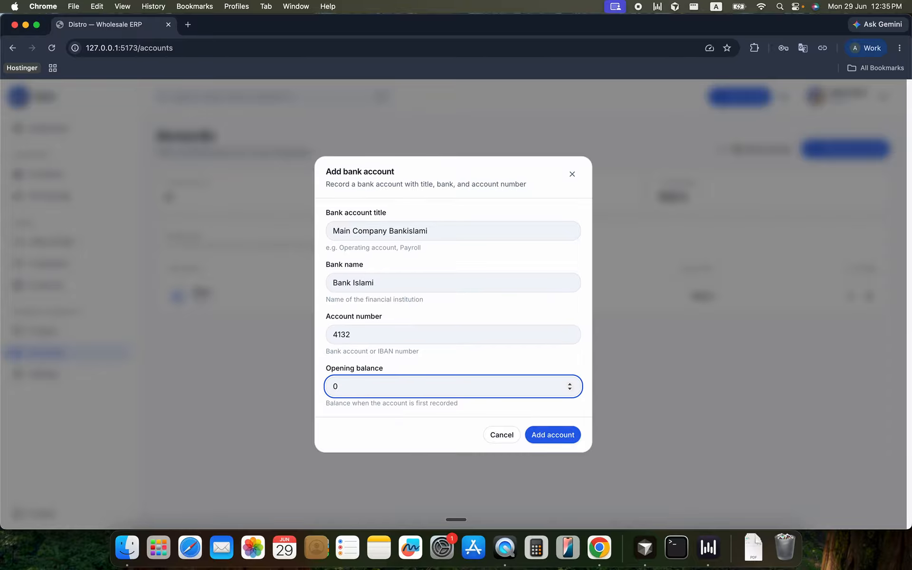
type("150000")
left_click(532, 433)
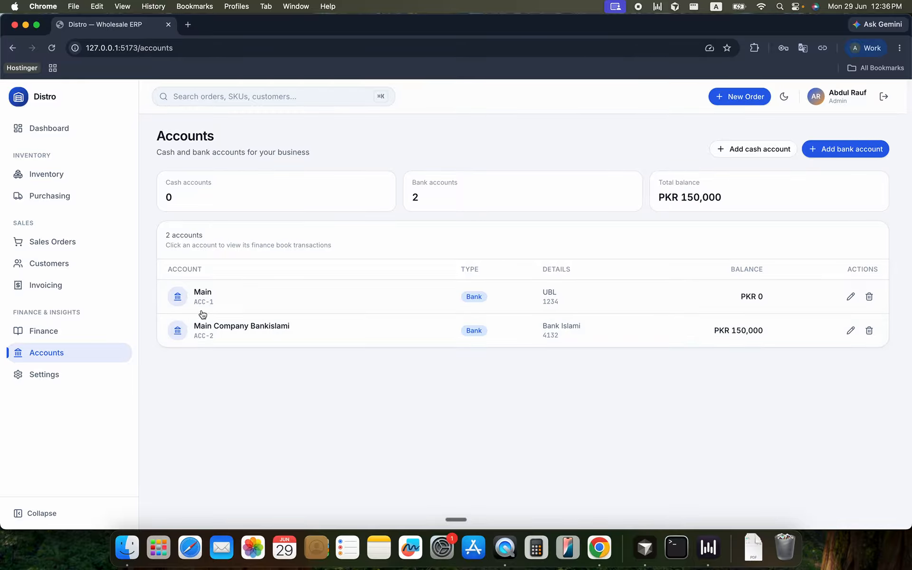
View the finance book transactions of the Main Company Bankislami account and close them
left_click(242, 331)
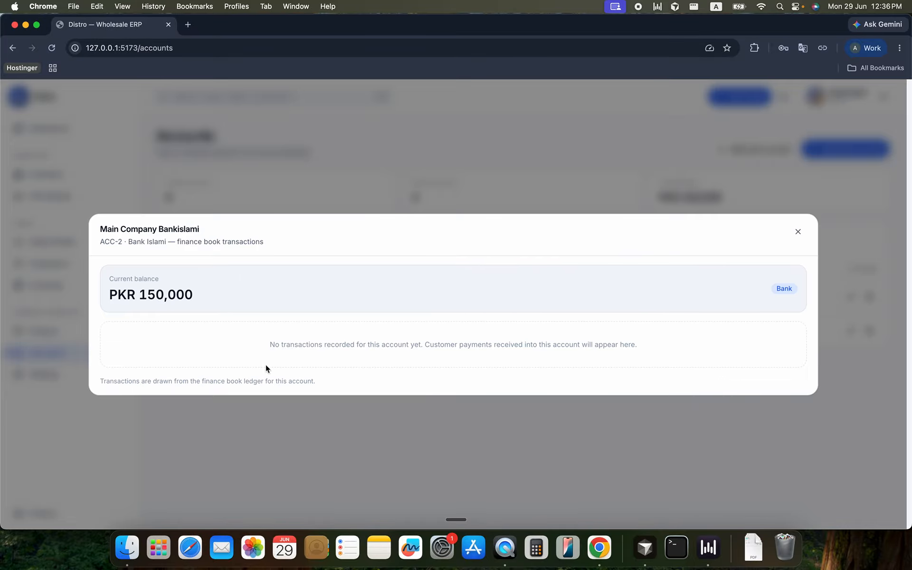
left_click(792, 237)
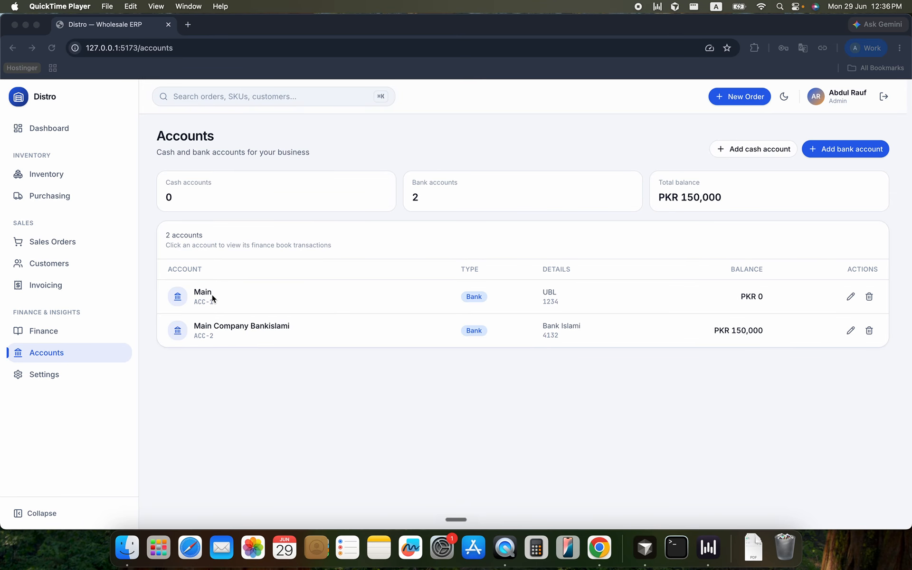
Open the inventory and review the instructions for importing products from a CSV or Excel file
left_click(37, 174)
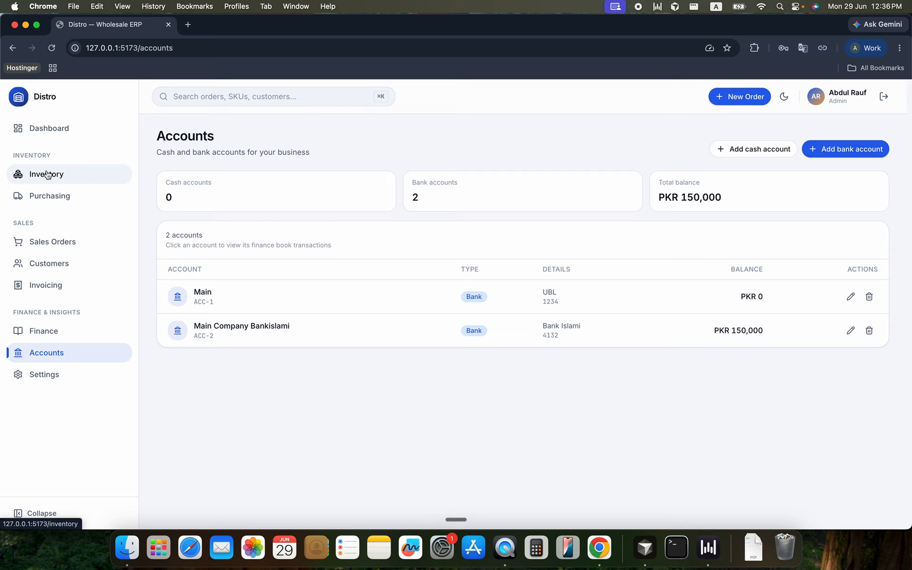
left_click(47, 174)
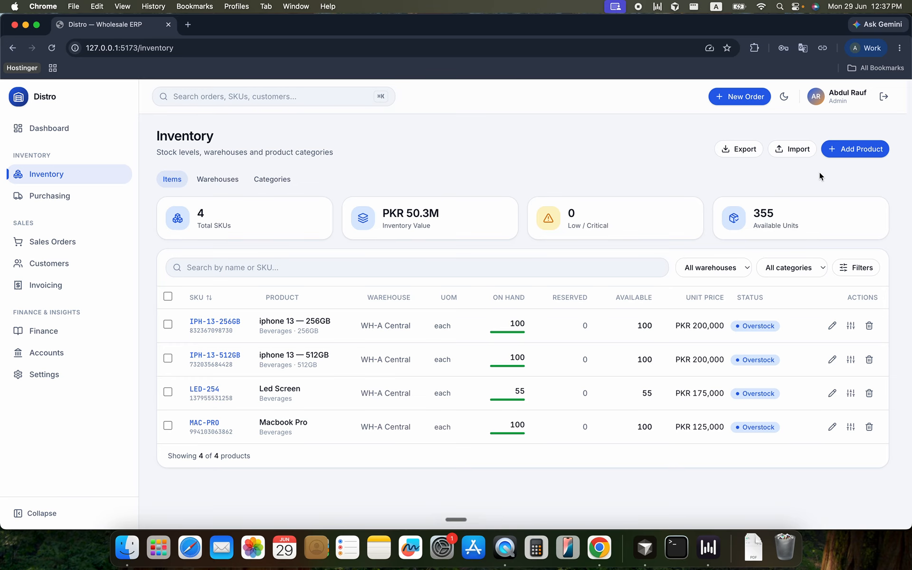
left_click(774, 149)
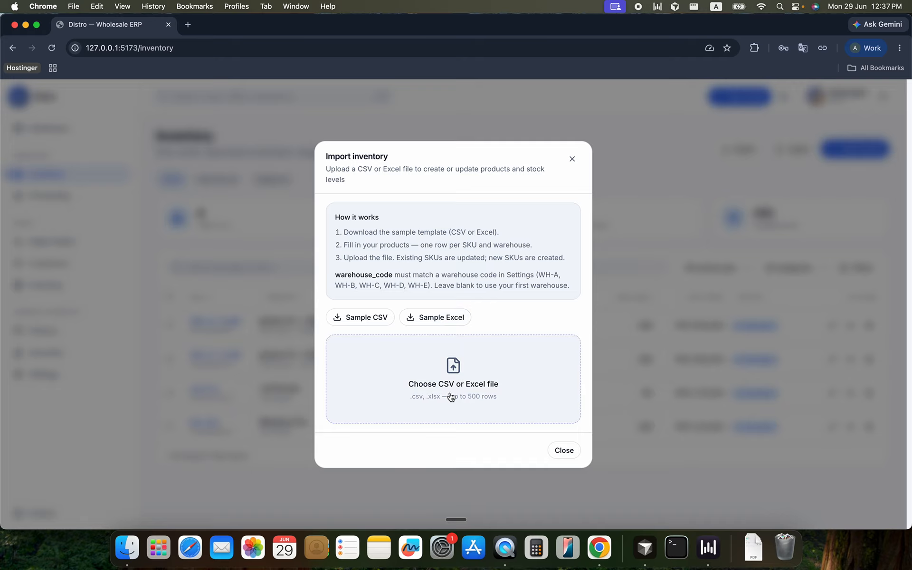
left_click(556, 453)
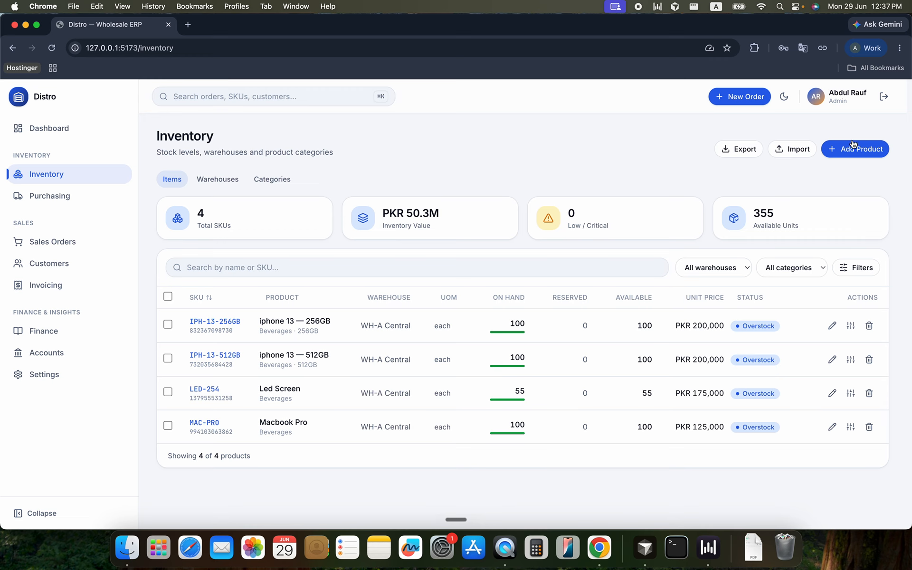
Look through the category, unit of measure and warehouse choices in the new product form, then cancel it
left_click(840, 153)
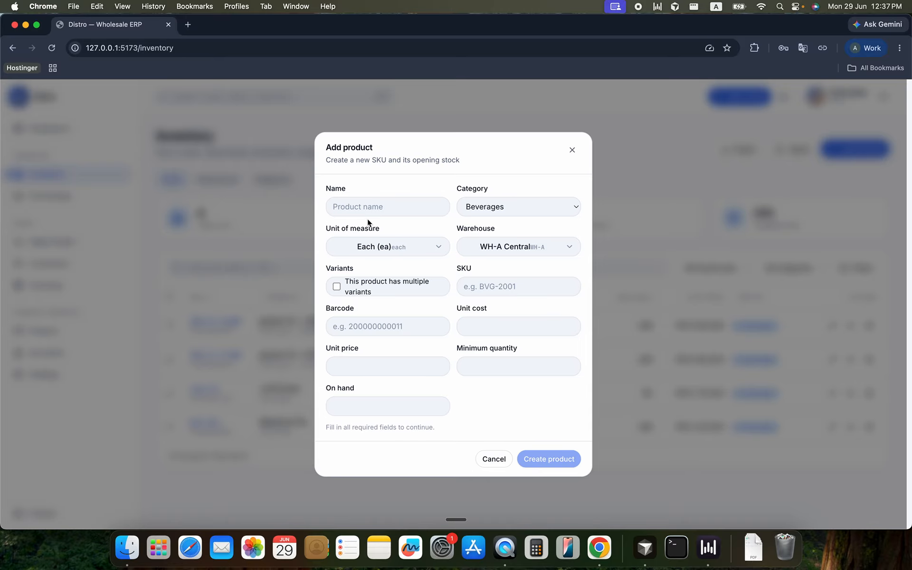
left_click(473, 206)
left_click(438, 195)
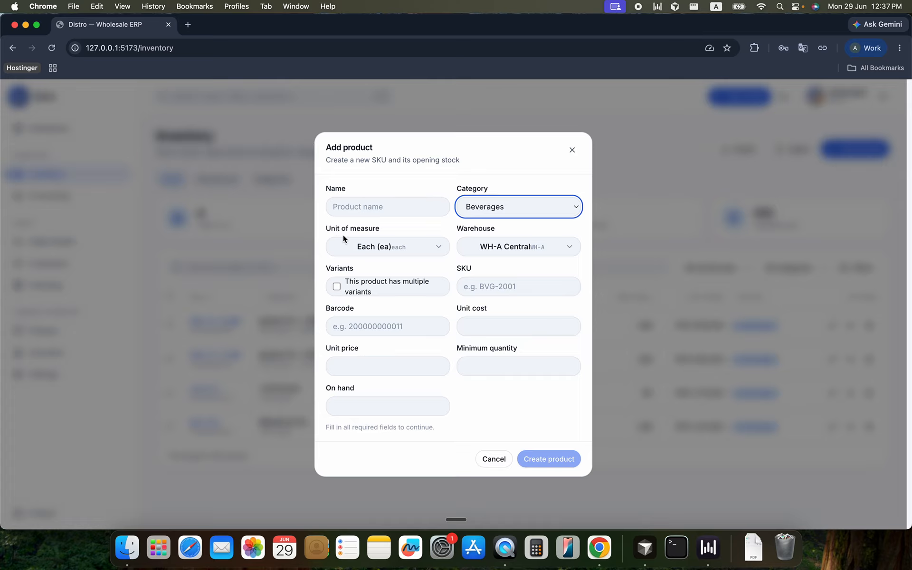
left_click(400, 250)
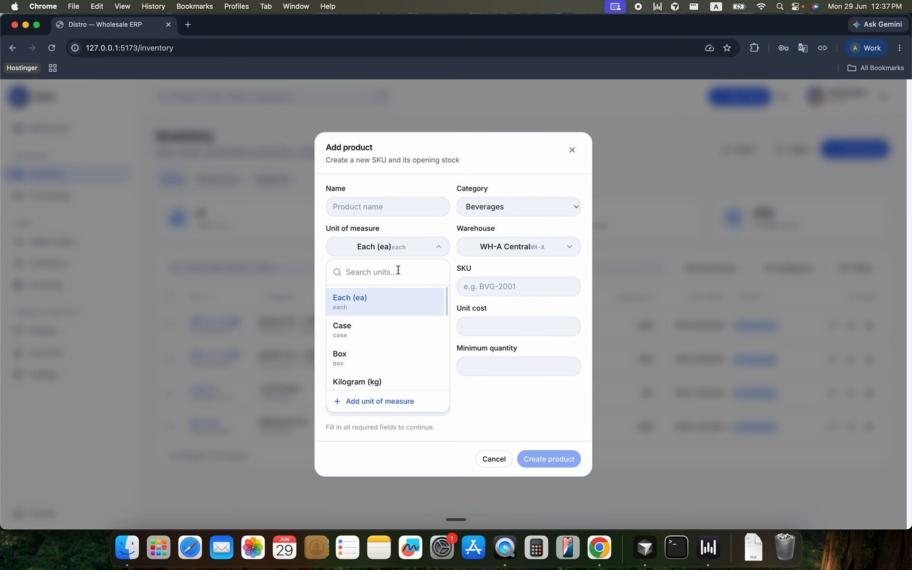
scroll(387, 338, "down", 5)
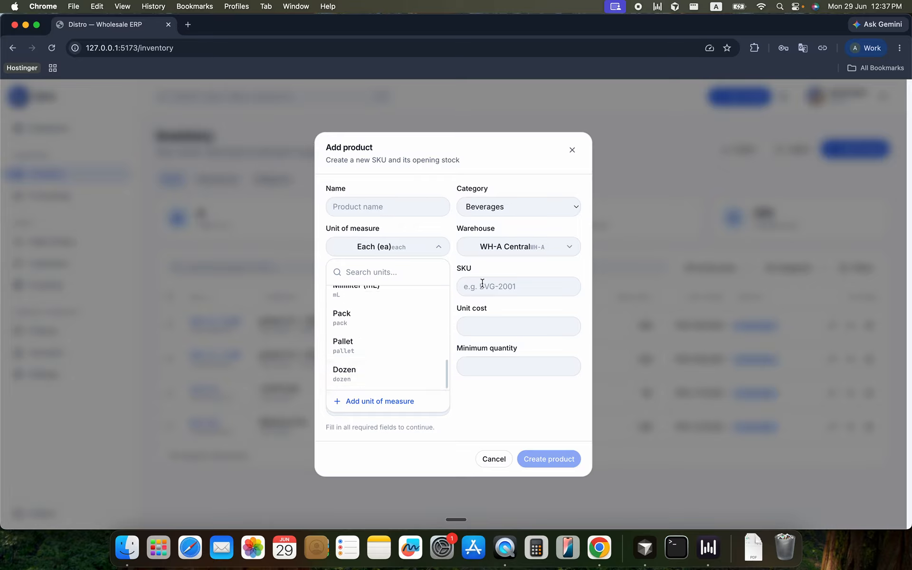
left_click(495, 255)
left_click(496, 255)
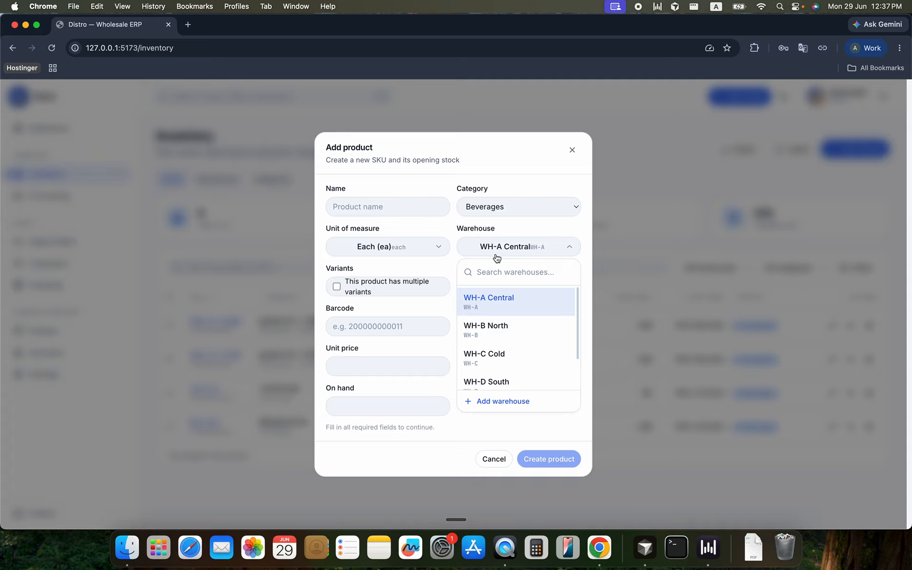
scroll(490, 387, "down", 1)
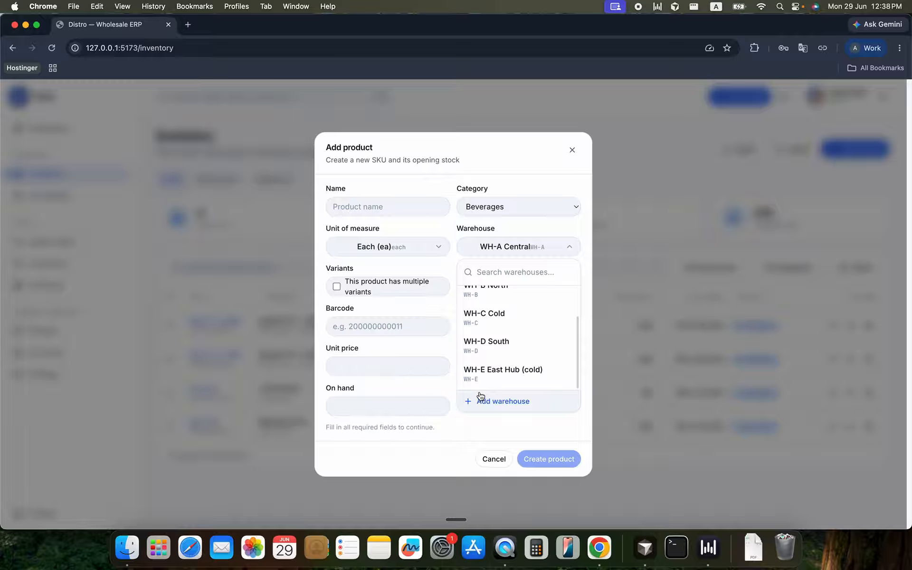
left_click(469, 432)
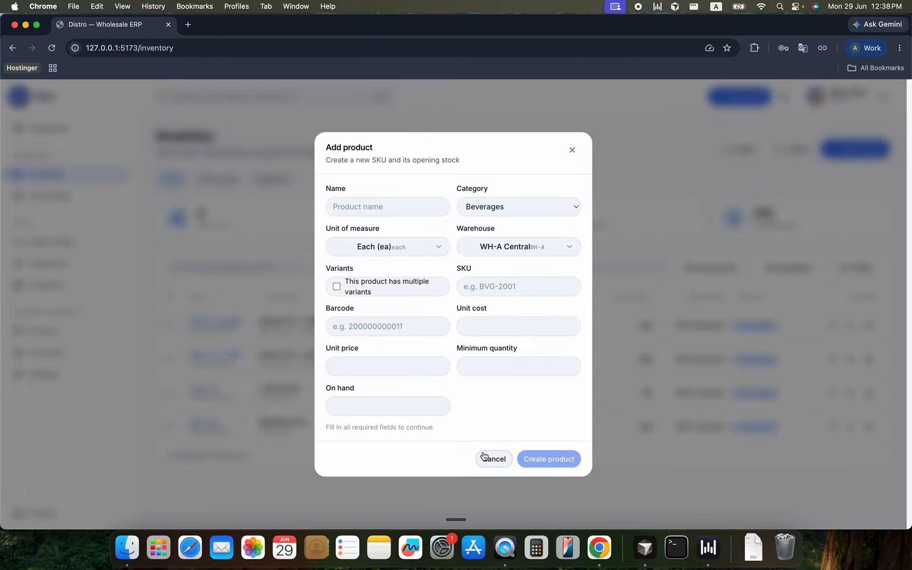
left_click(487, 458)
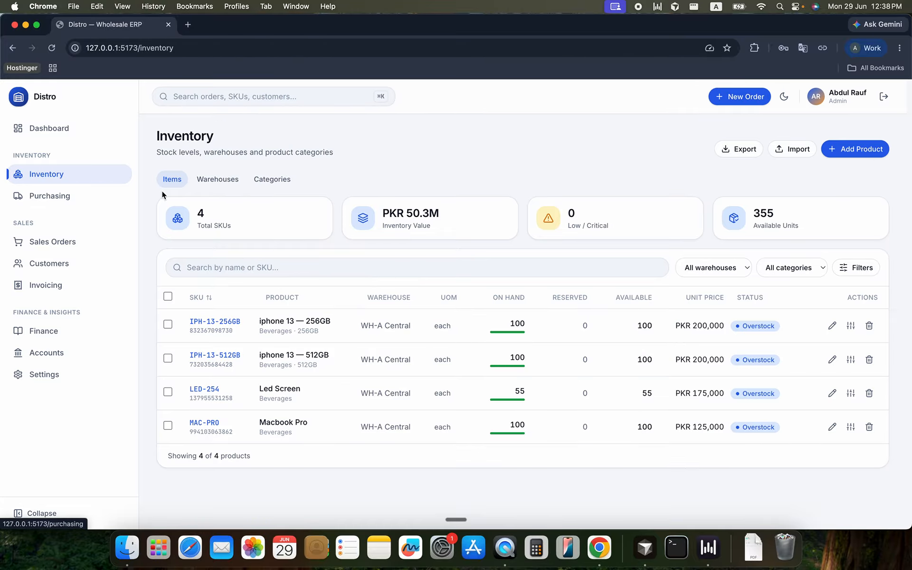
Review the warehouse cards, their stock figures and the edit form of WH-A Central without changing it
left_click(223, 182)
scroll(468, 256, "down", 3)
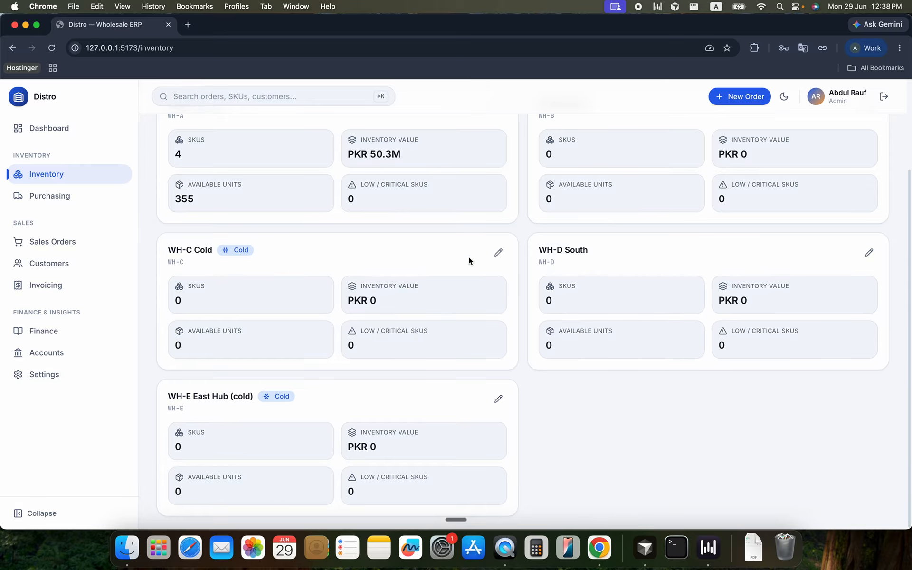
scroll(486, 409, "down", 3)
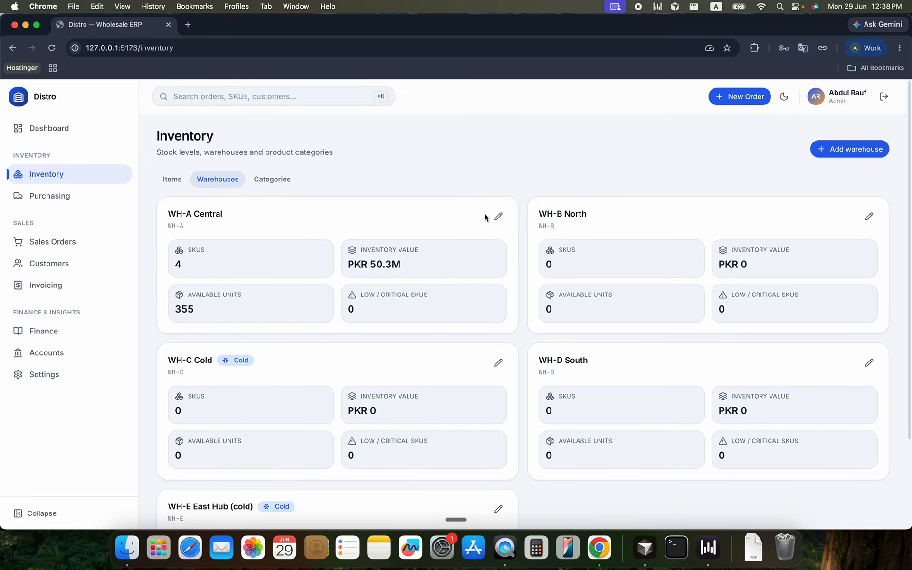
left_click(498, 216)
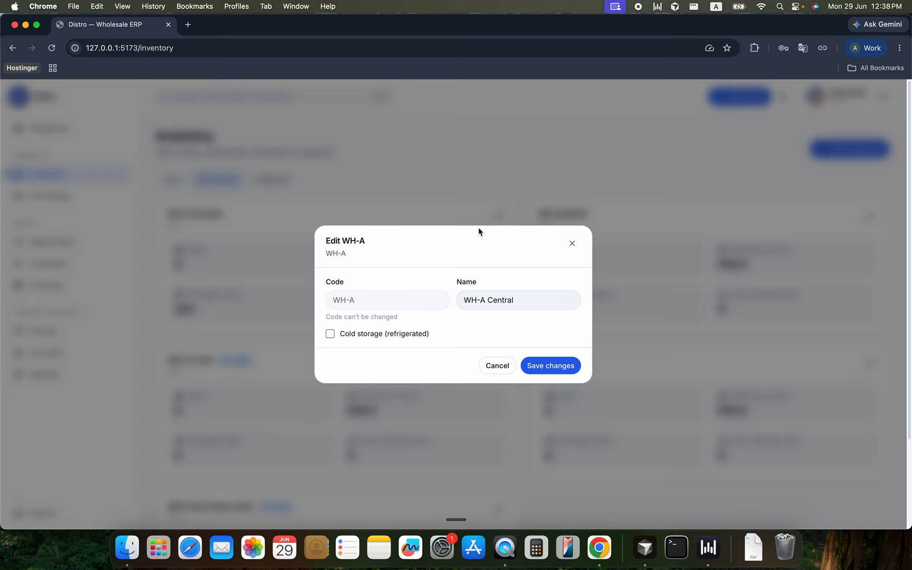
left_click(495, 366)
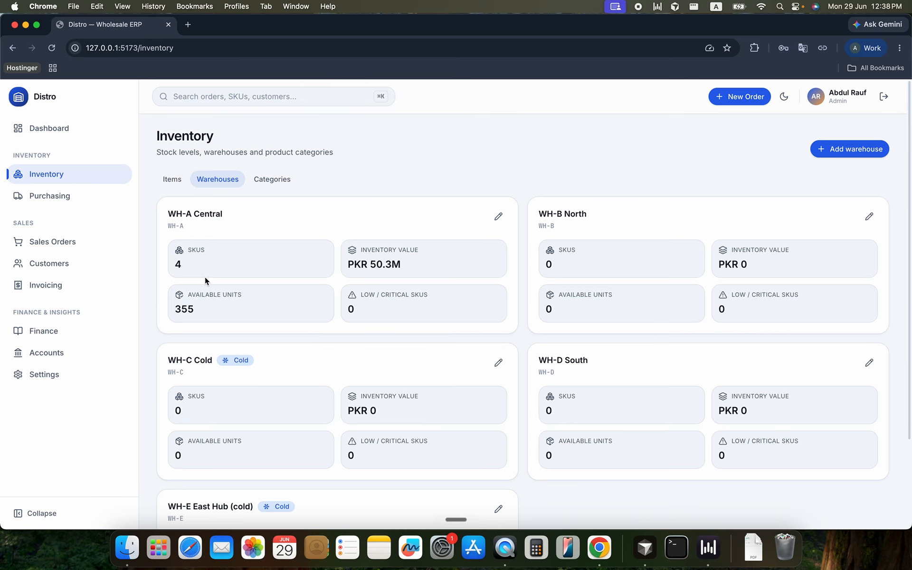
left_click_drag(180, 250, 201, 251)
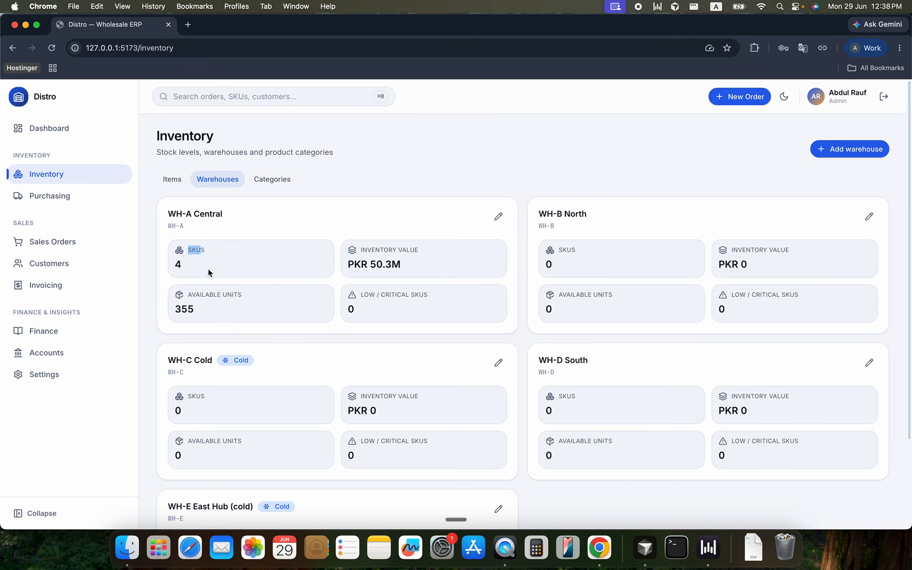
triple_click(220, 291)
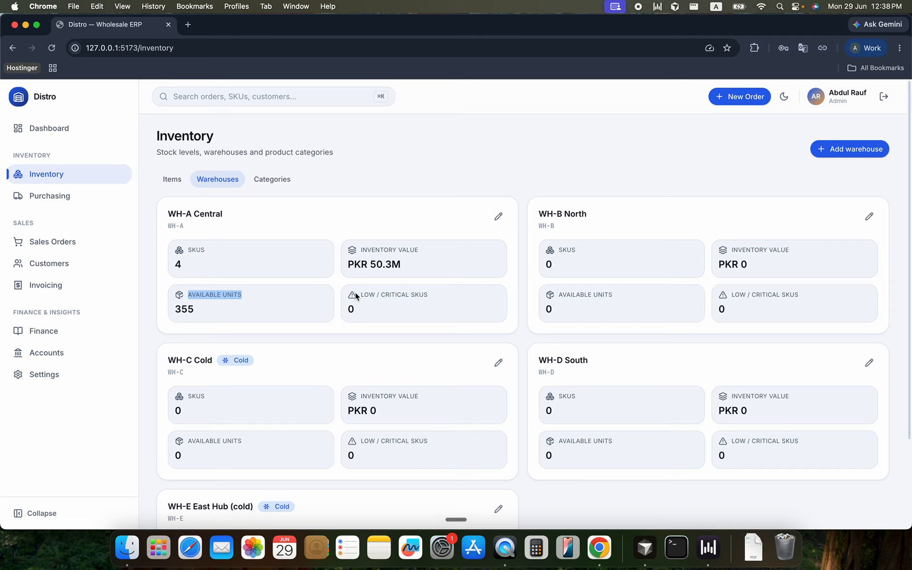
Review the product categories and return to the inventory items
left_click(274, 181)
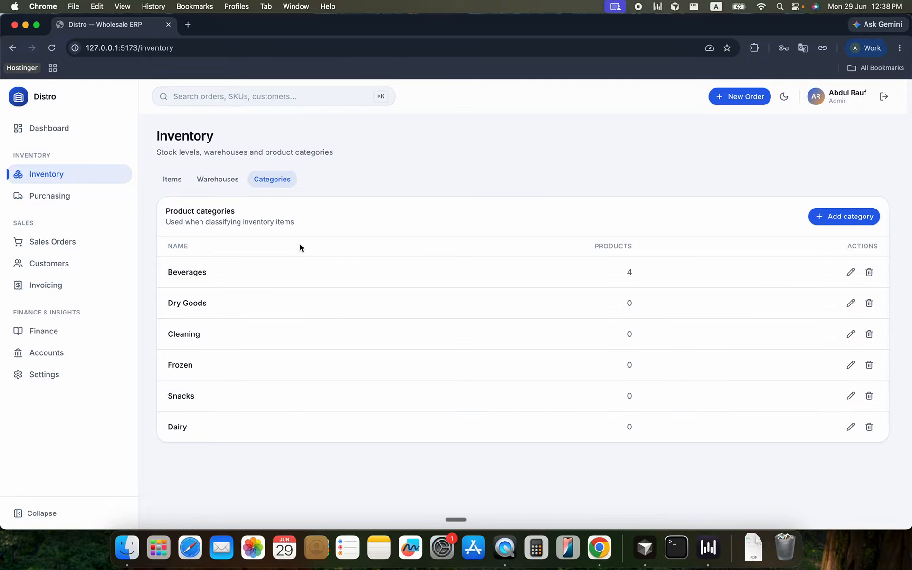
left_click(174, 183)
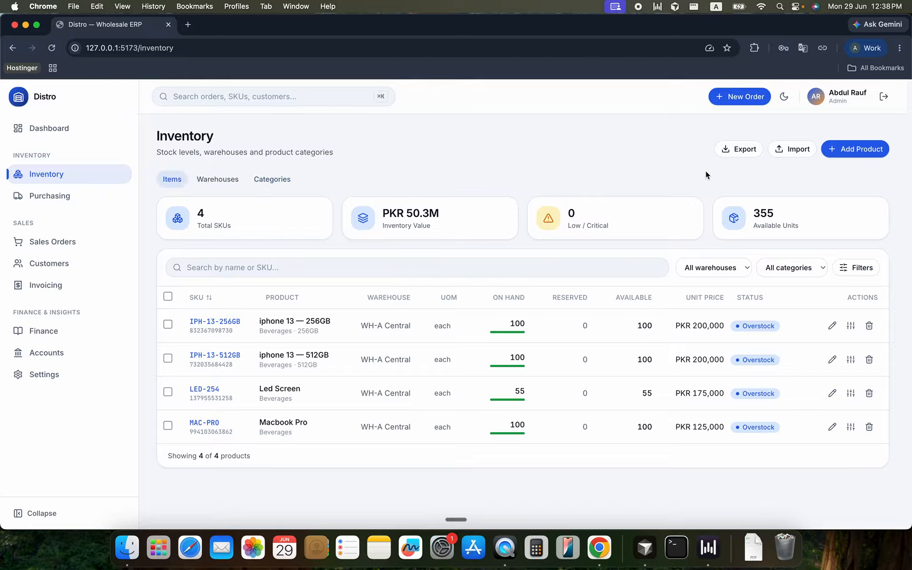
Start a new inventory product named Shampoo 500ml
left_click(844, 156)
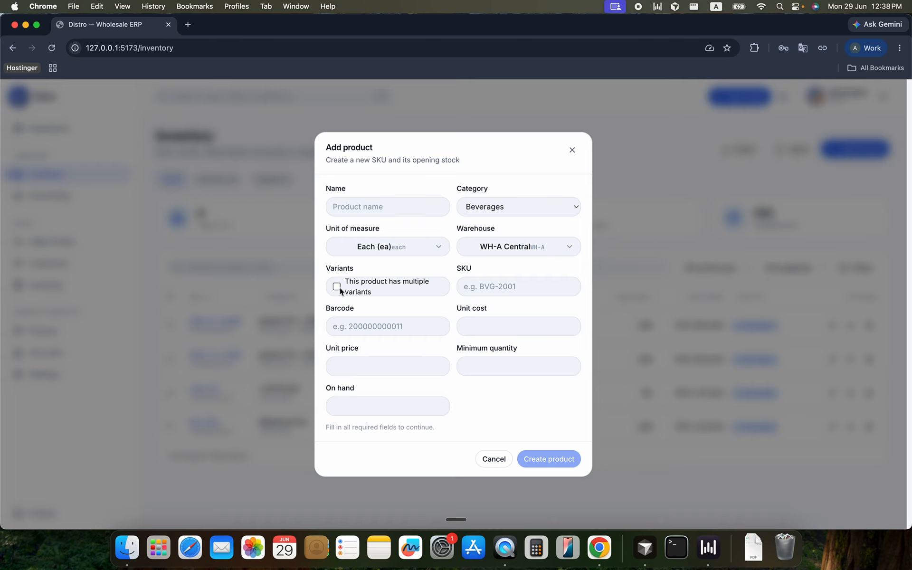
left_click(360, 201)
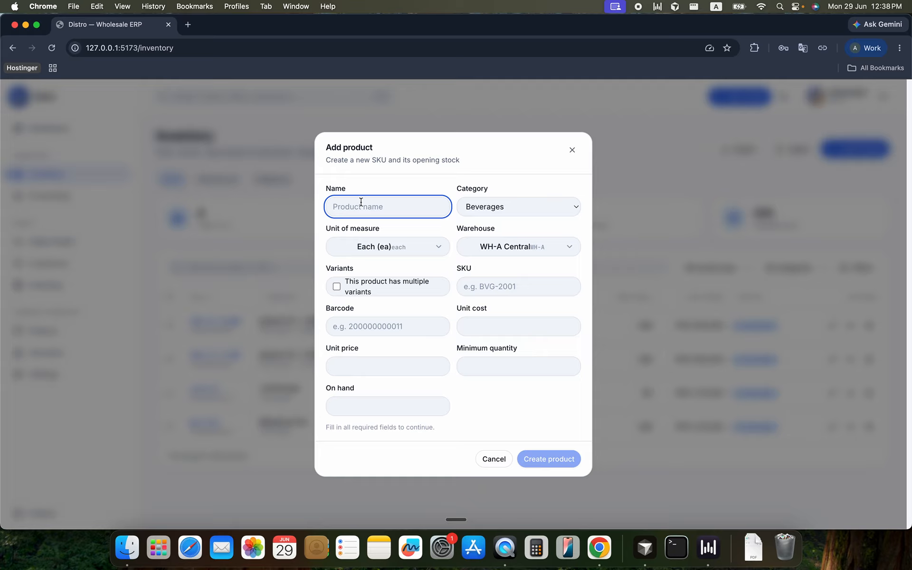
type("Shampoo")
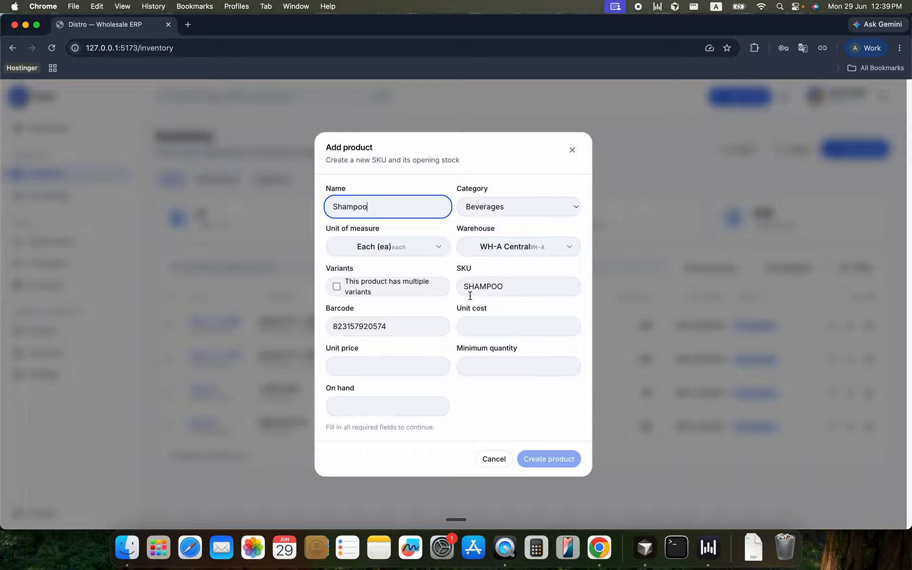
type("500ml")
Change the new product's SKU to ABC-510
left_click(518, 289)
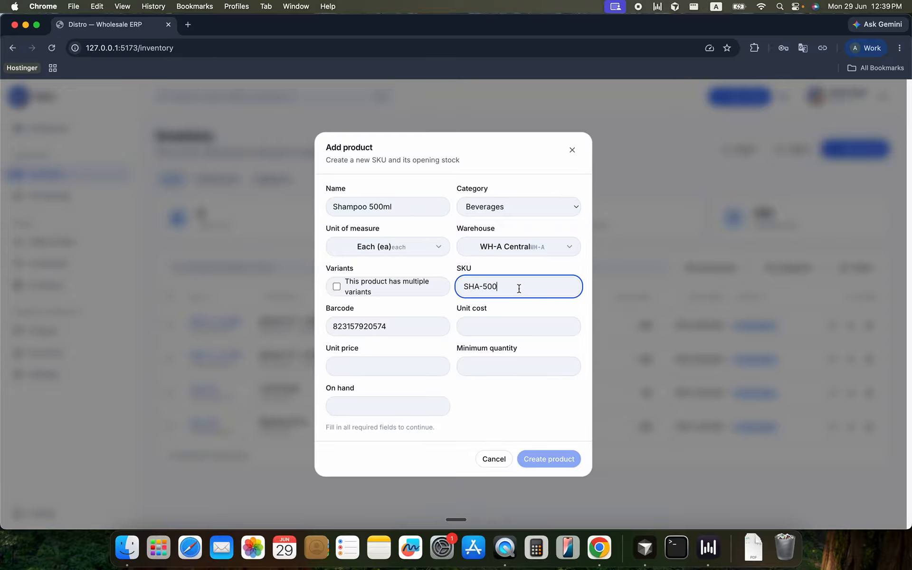
key("BackSpace")
key("BackSpace")
type("10")
double_click(473, 284)
type("ABC")
Give the shampoo a unit cost of 150, unit price of 175, minimum quantity 10 and 100 on hand, and create the product
left_click(484, 330)
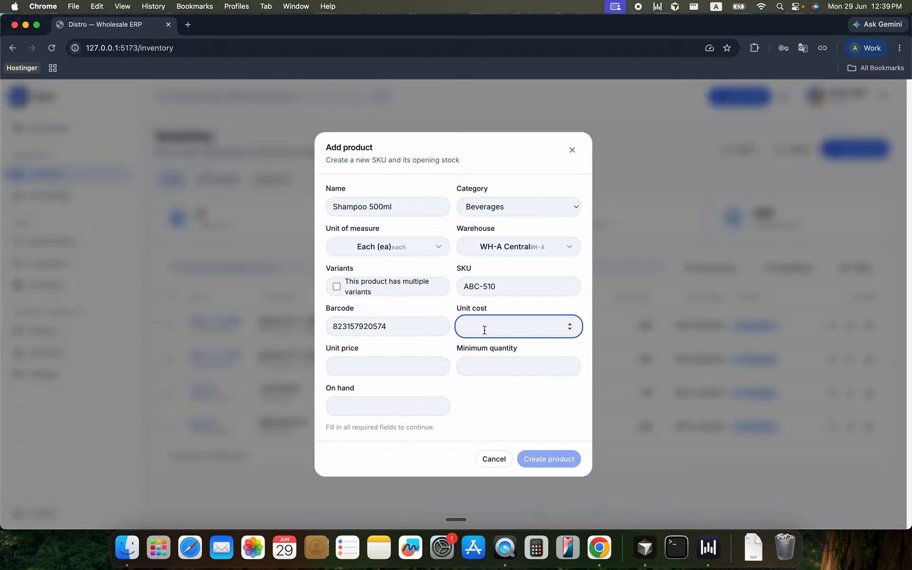
type("150")
left_click(399, 368)
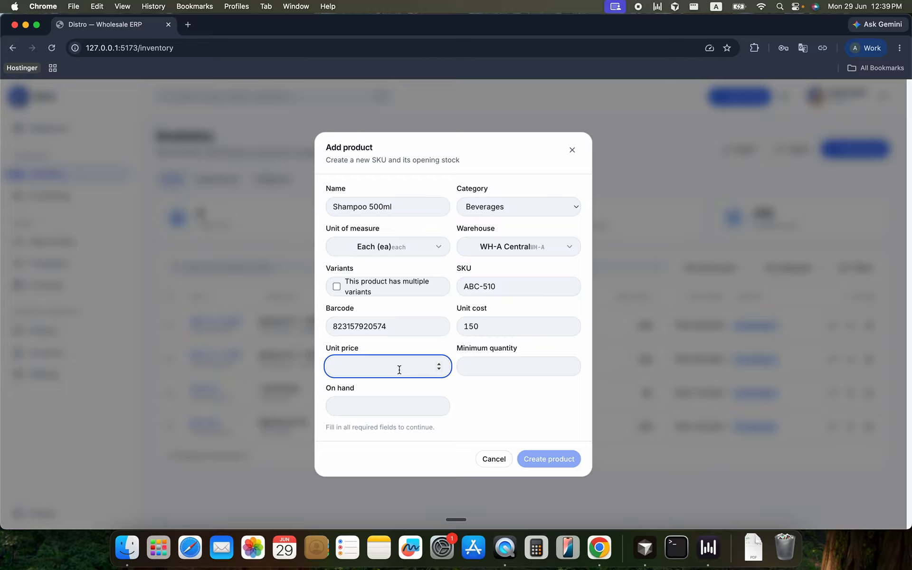
type("175")
left_click(472, 364)
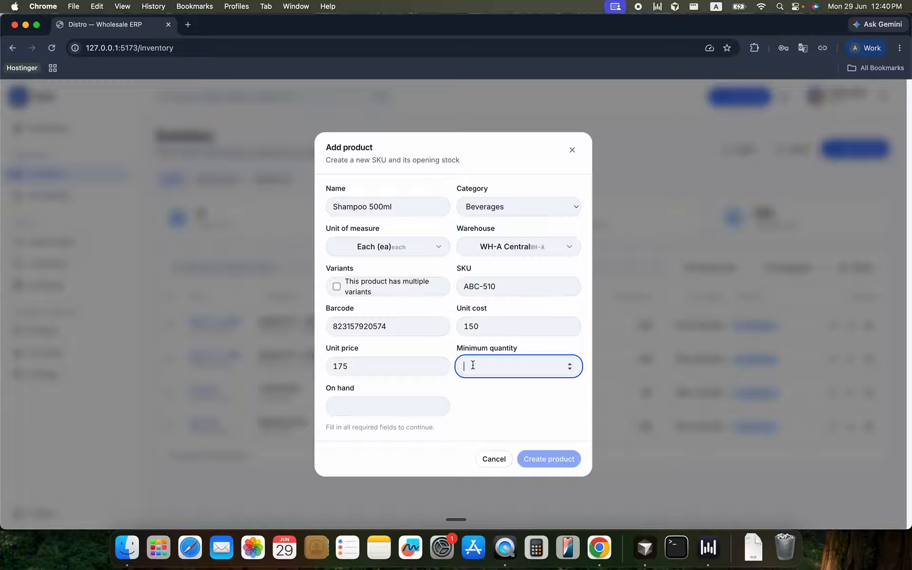
type("10")
left_click(369, 407)
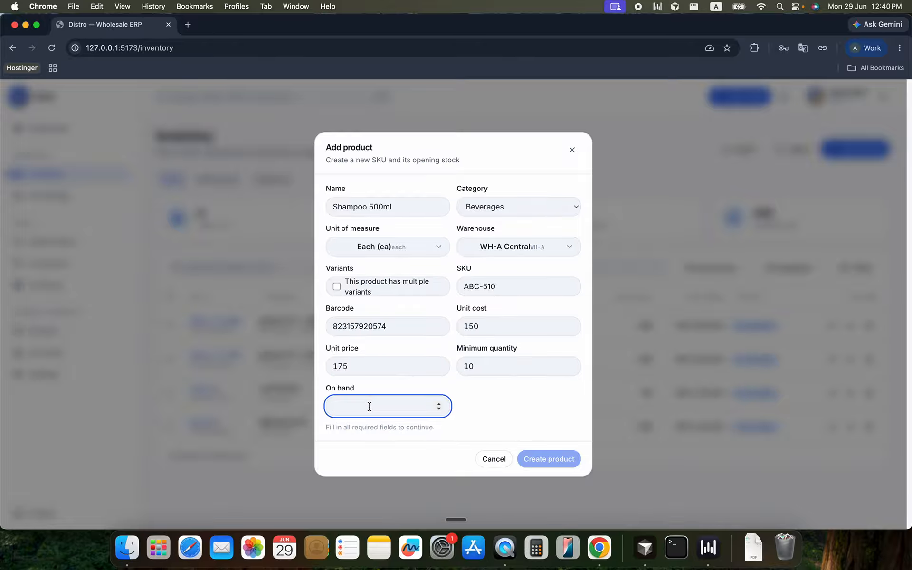
type("100")
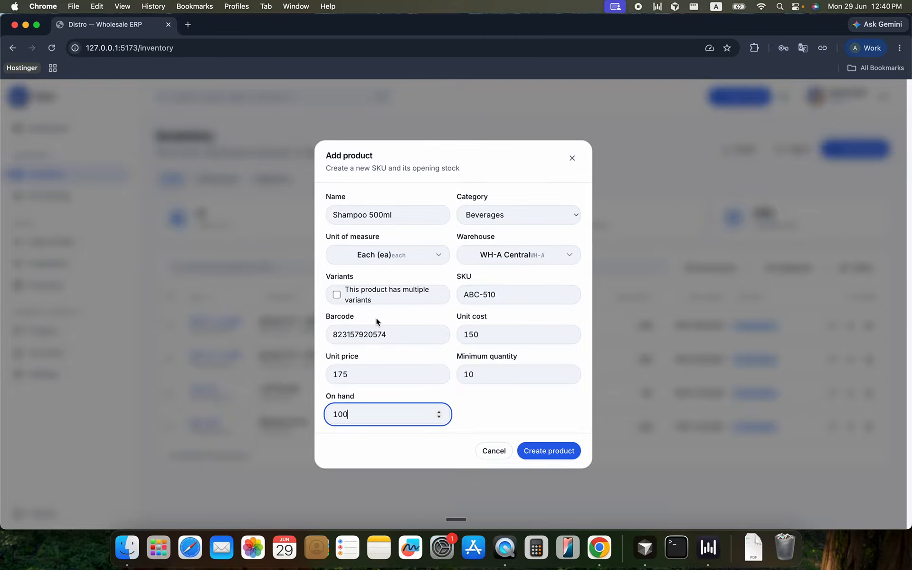
left_click(535, 455)
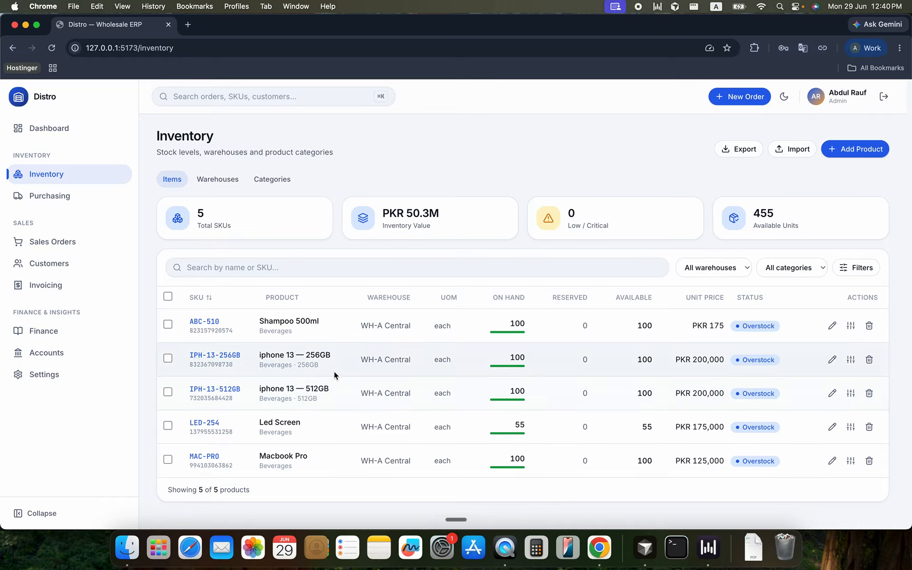
Start a new inventory product named Water Bottle and set it to have multiple variants
left_click(878, 149)
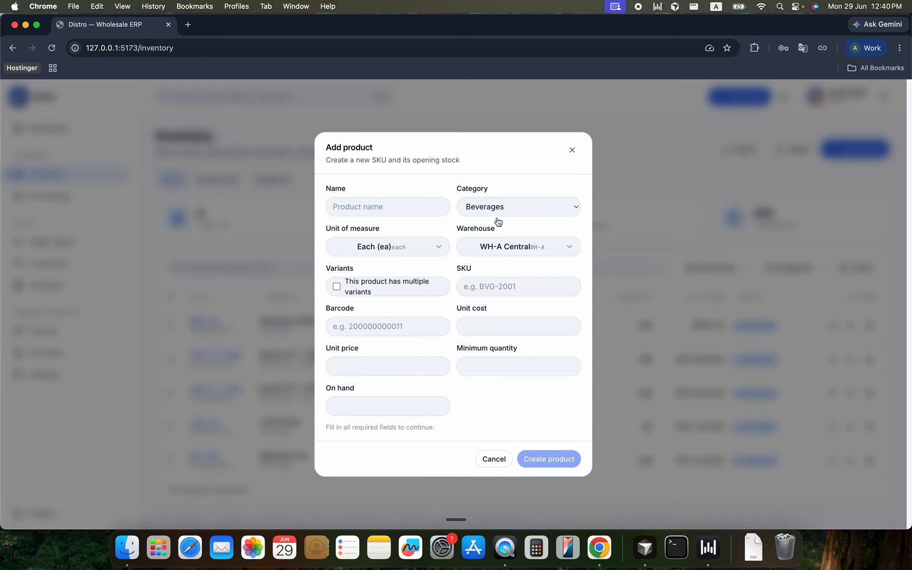
left_click(406, 213)
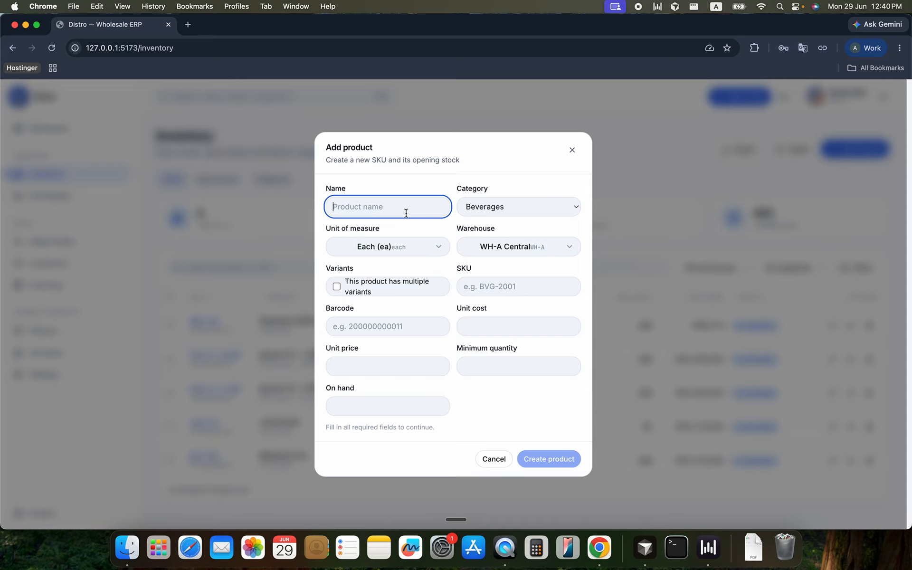
type("Water")
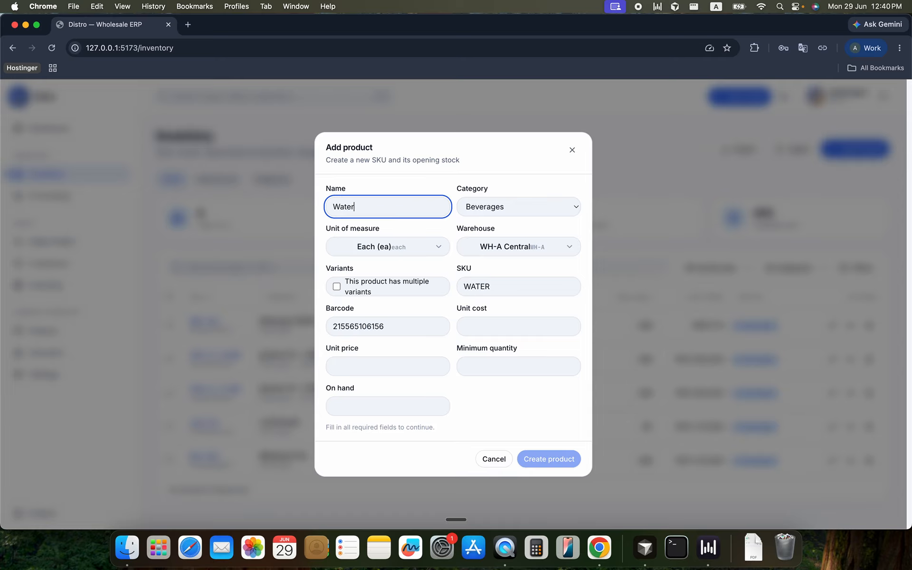
type(" Bottle")
left_click(335, 286)
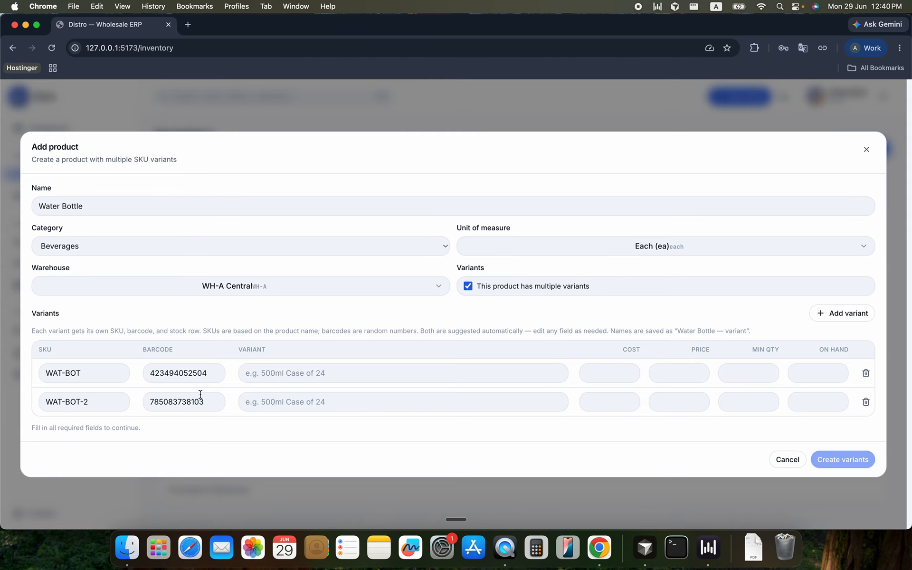
Fill in the first variant as 500ml with cost 50, price 75, minimum quantity 10 and 100 on hand
left_click(279, 379)
type("500ml")
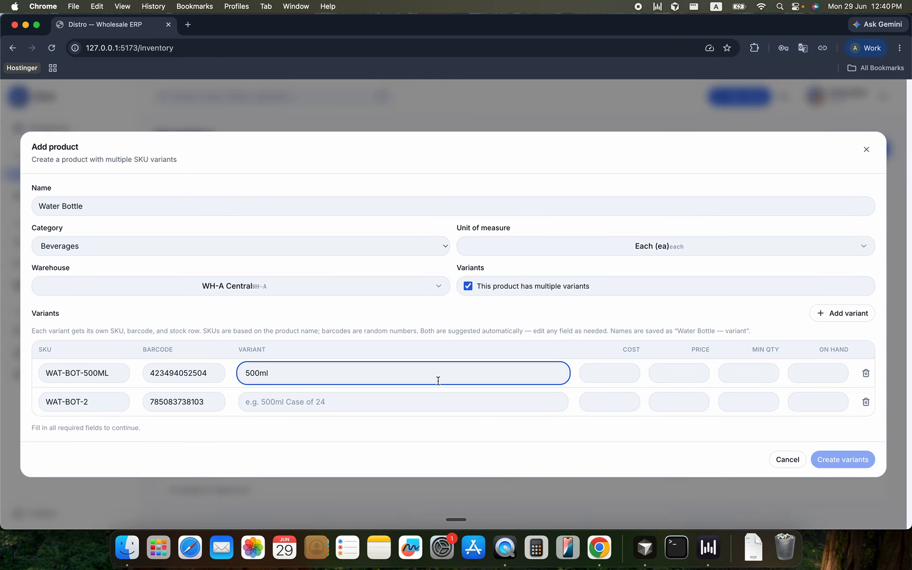
left_click(598, 380)
type("50")
left_click(673, 380)
type("75")
left_click(730, 376)
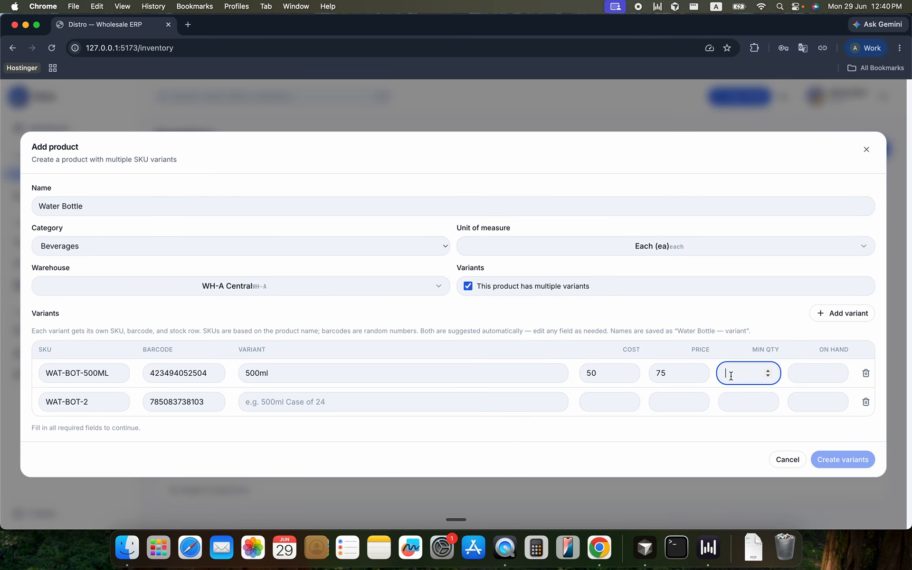
type("10")
key("Tab")
type("100")
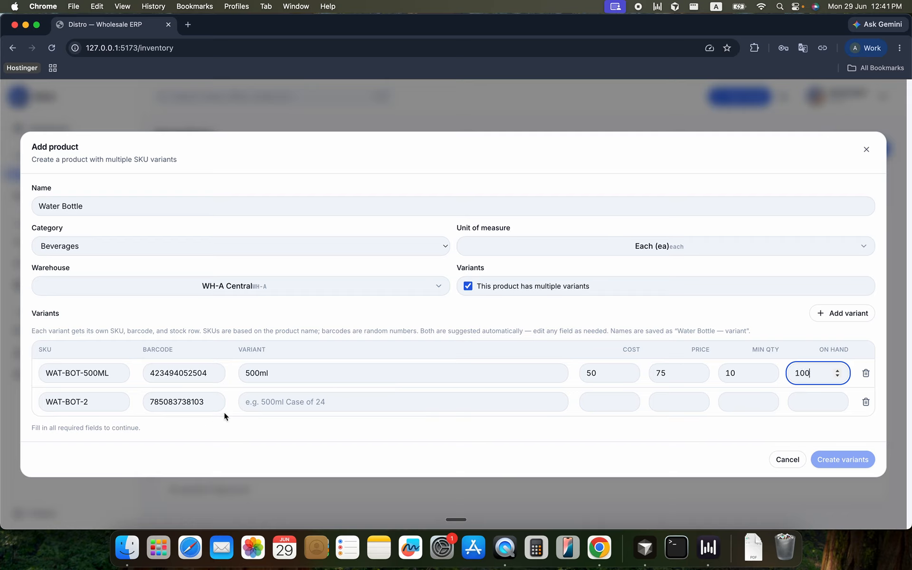
Fill in the second variant as 1 Liter with cost 150, price 220, minimum quantity 10 and 100 on hand
left_click(272, 406)
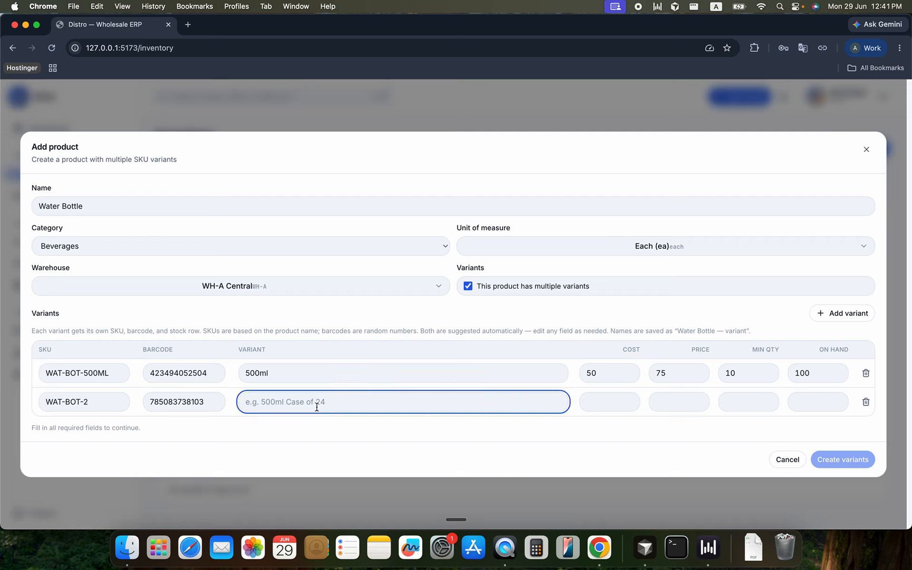
type("500")
key("BackSpace")
key("BackSpace")
key("BackSpace")
type("1 Liter")
left_click(628, 407)
type("150")
key("Tab")
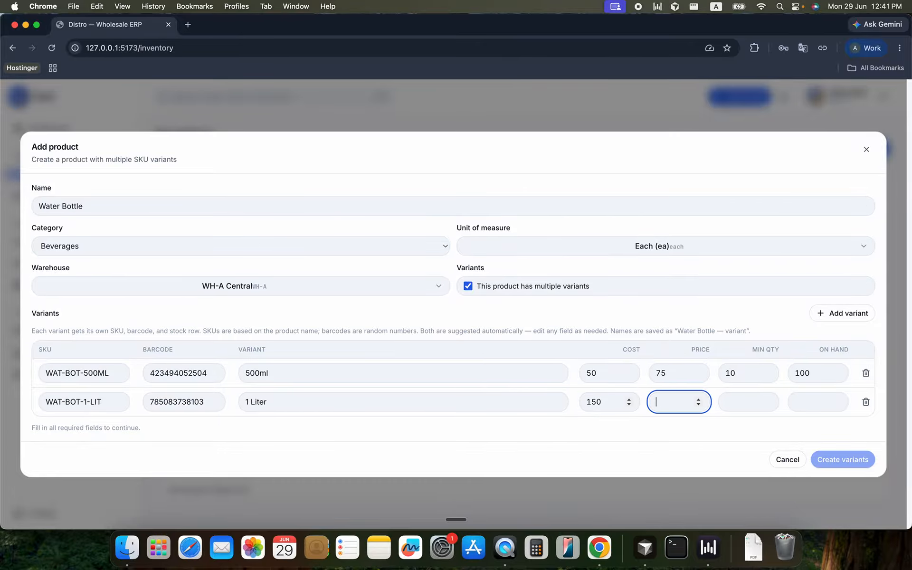
type("220")
key("Tab")
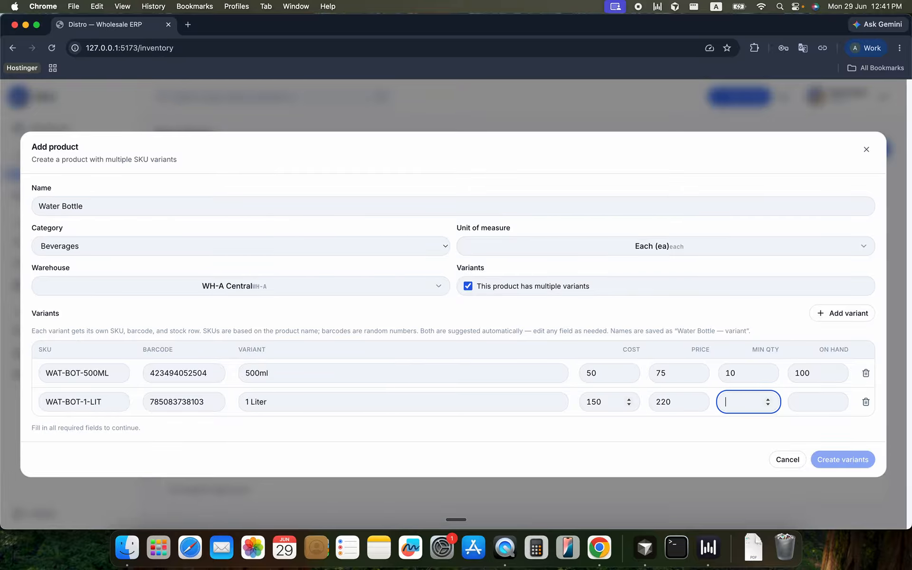
type("10")
key("Tab")
type("100")
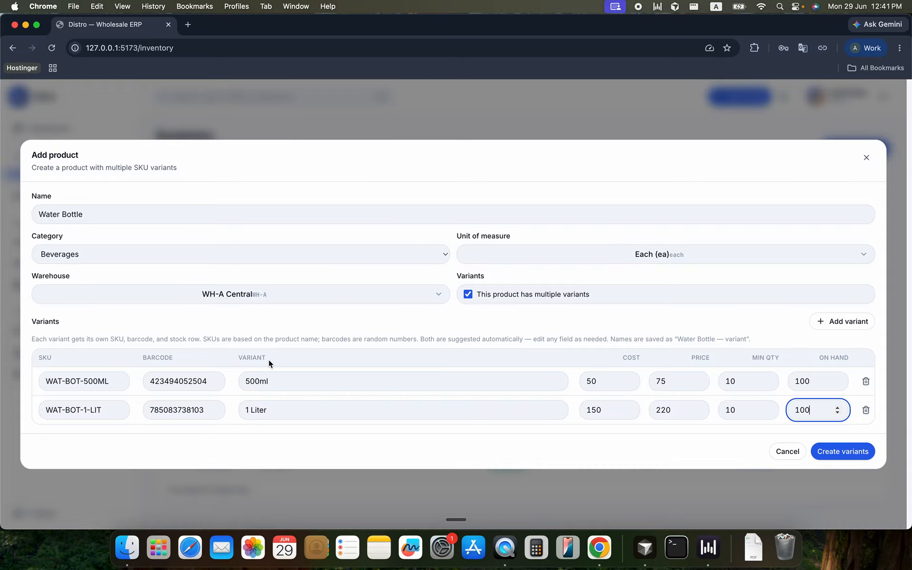
Assign the Water Bottle product to the WH-B North warehouse and create its variants
left_click(249, 295)
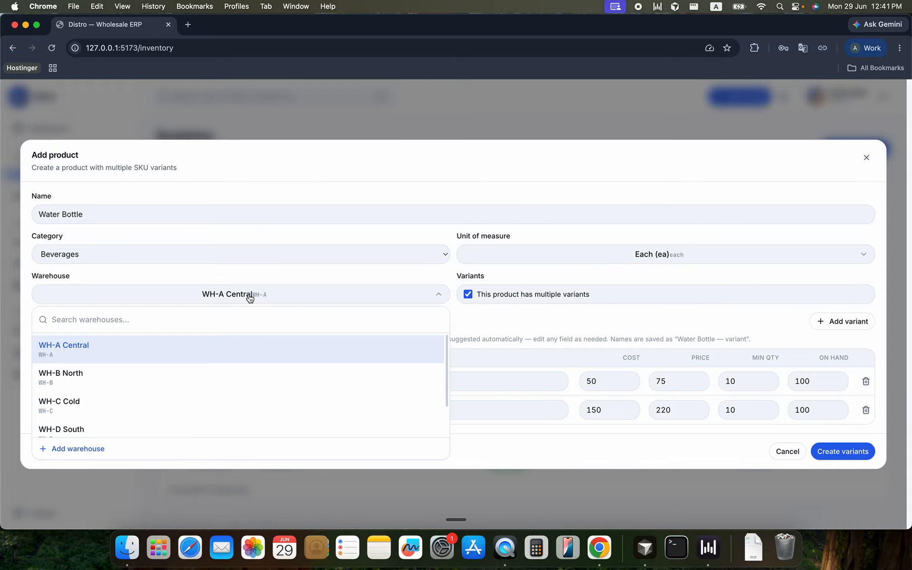
left_click(237, 380)
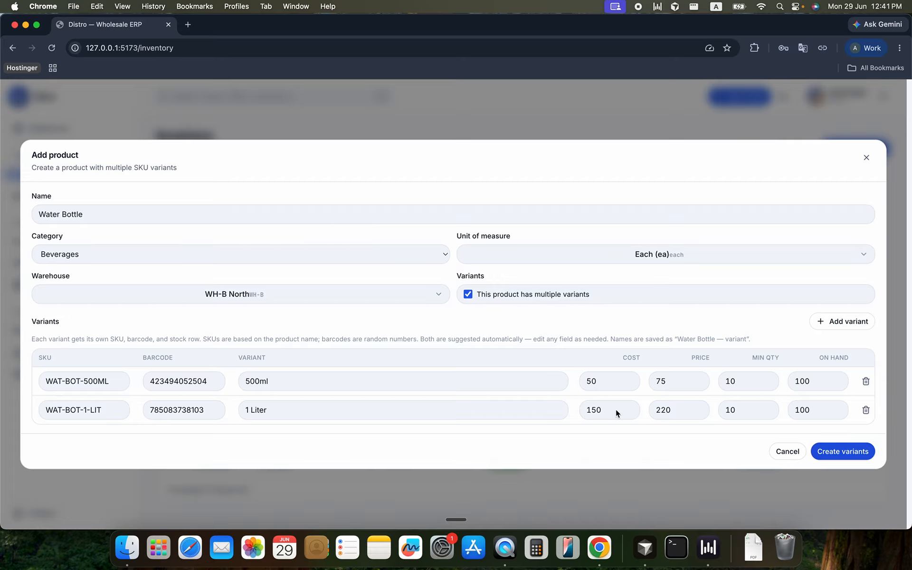
left_click(823, 453)
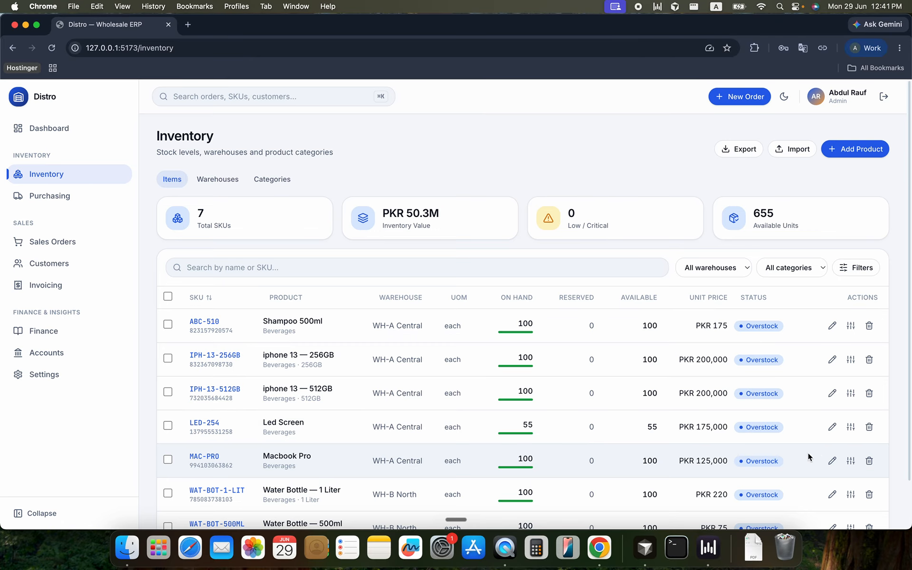
Review the new Water Bottle rows in the item list and the WH-B North warehouse's SKU count, inventory value and available units
scroll(327, 392, "down", 2)
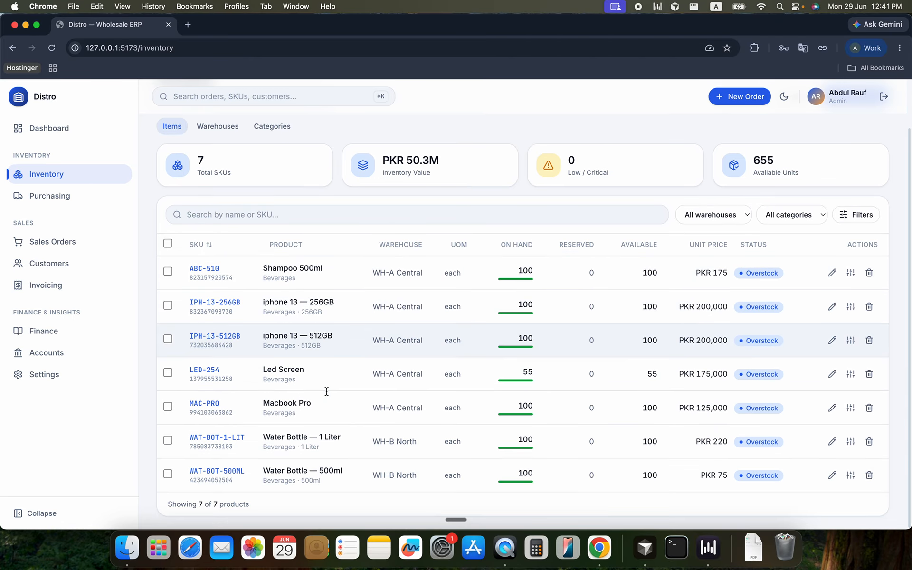
scroll(301, 410, "up", 2)
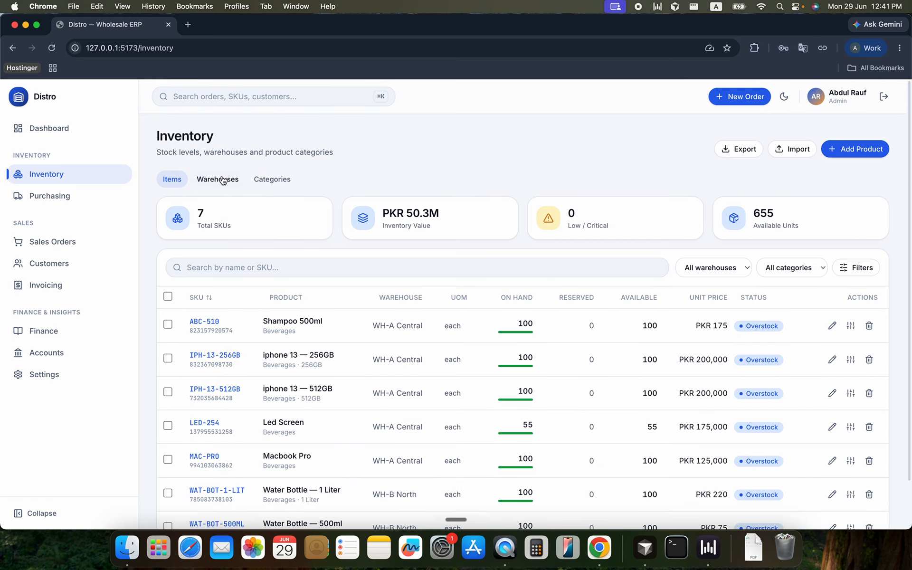
left_click(221, 177)
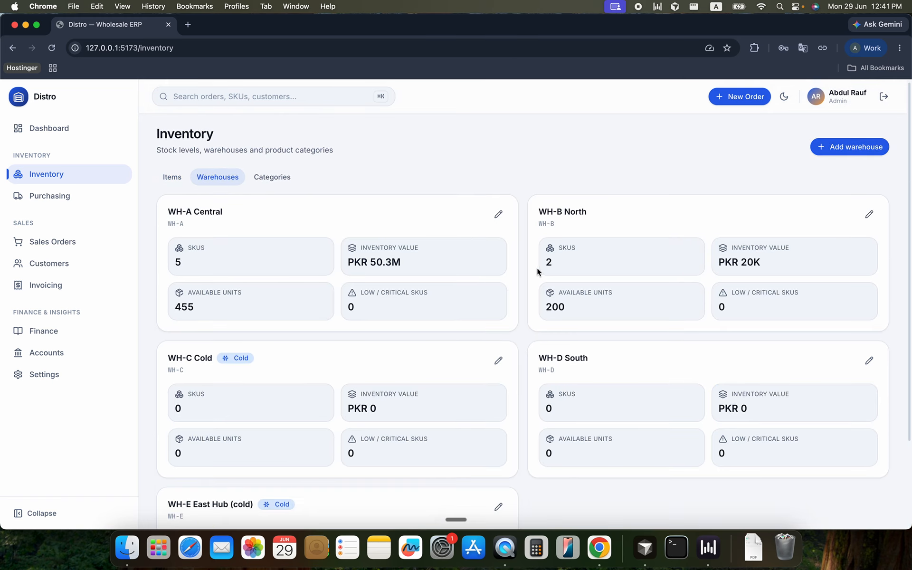
double_click(551, 265)
left_click_drag(767, 264, 716, 263)
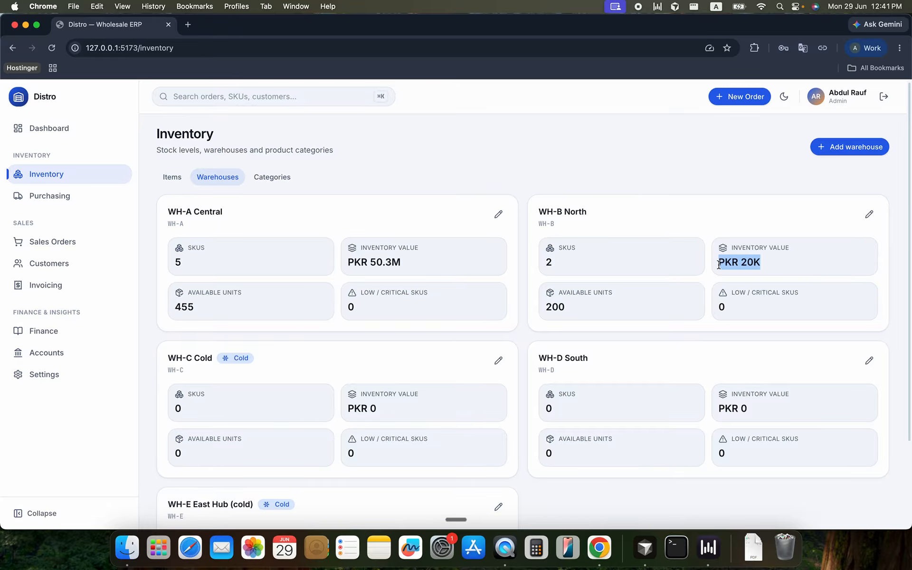
left_click(574, 309)
double_click(548, 309)
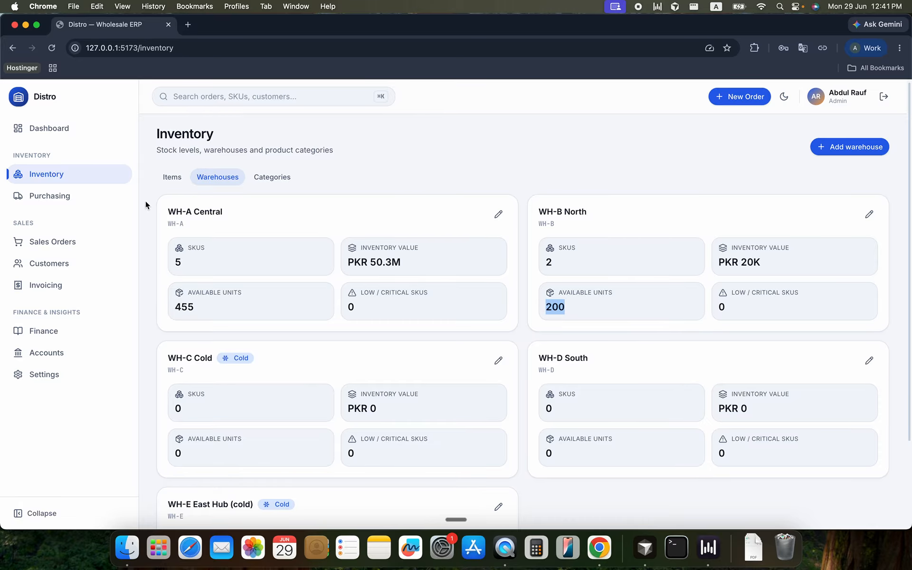
Return to the inventory items and view the edit form of Shampoo 500ml without changing it
left_click(184, 186)
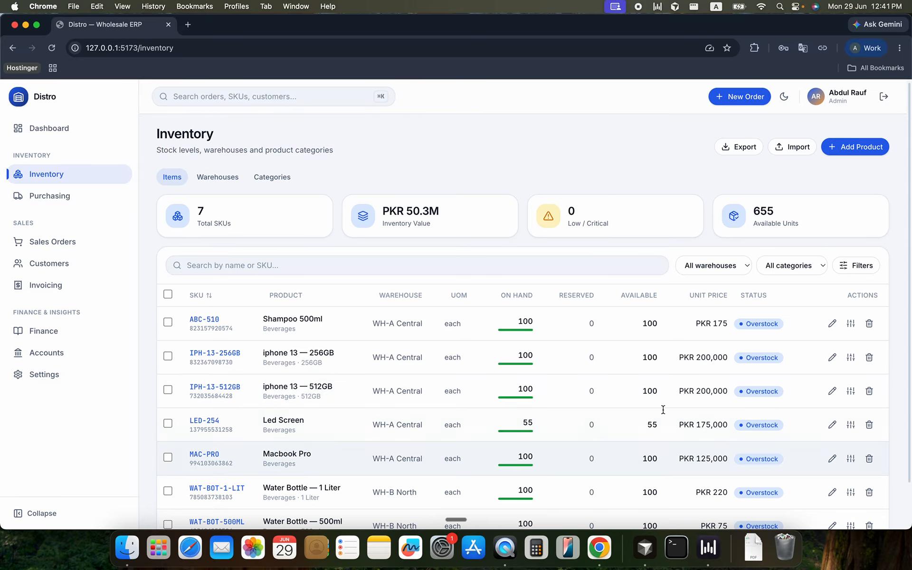
left_click(832, 322)
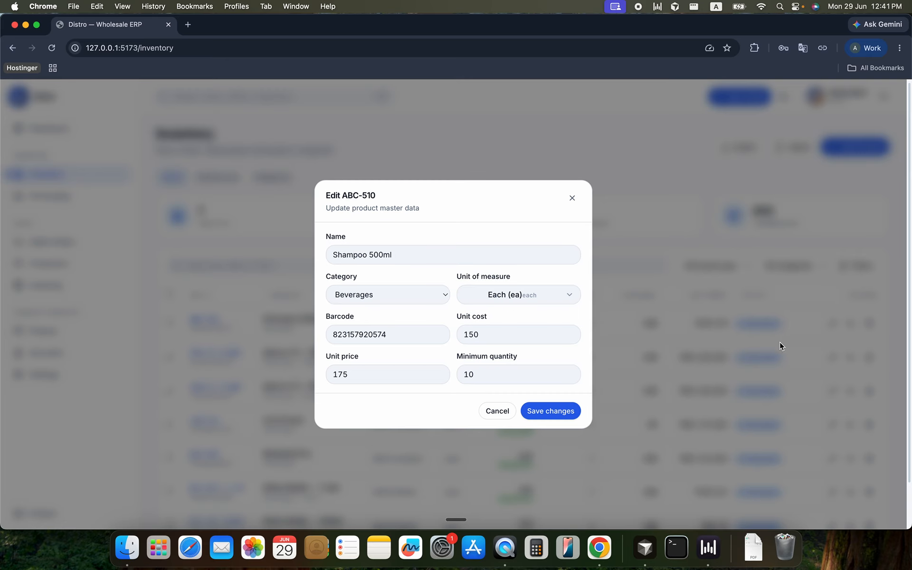
left_click(497, 411)
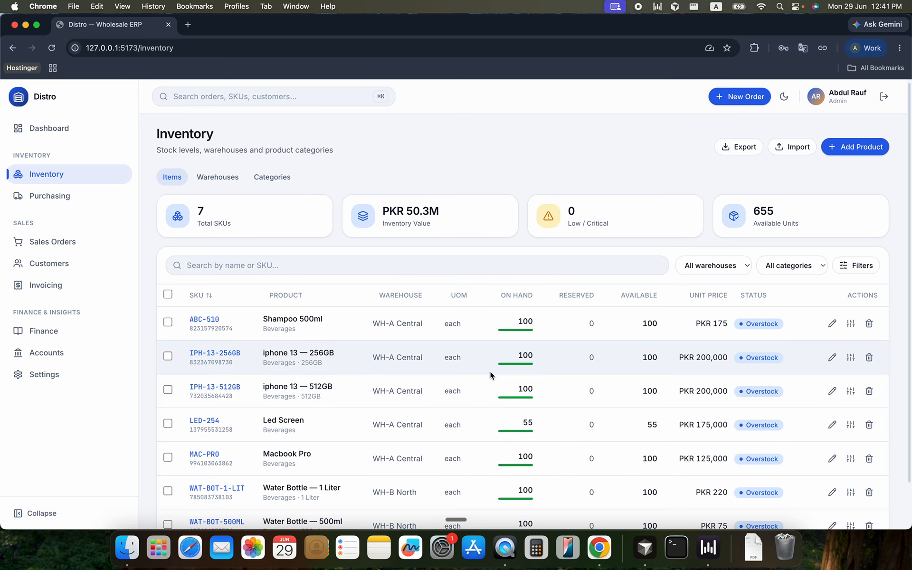
Review the item list's warehouse, category and additional filter options and its search field without applying any
scroll(489, 371, "down", 1)
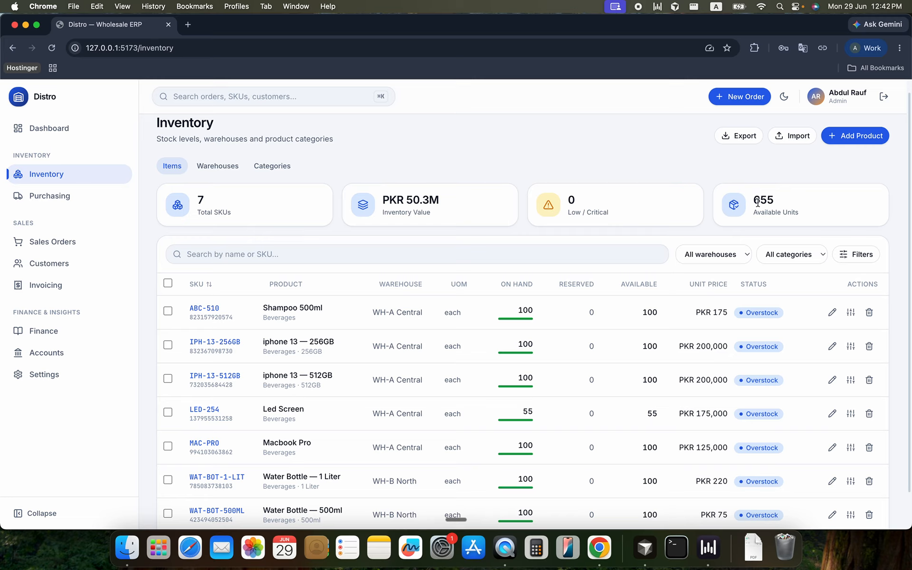
left_click(708, 256)
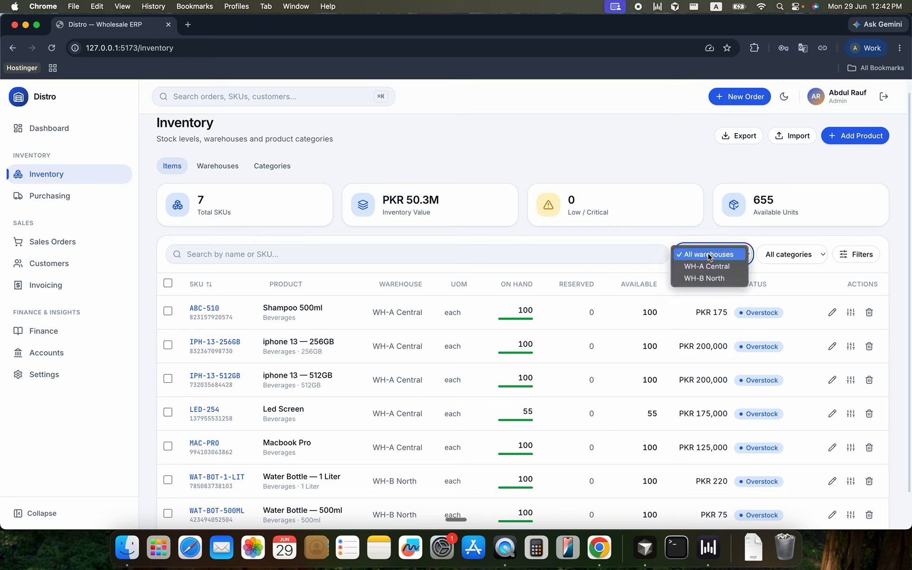
left_click(791, 256)
left_click(791, 256)
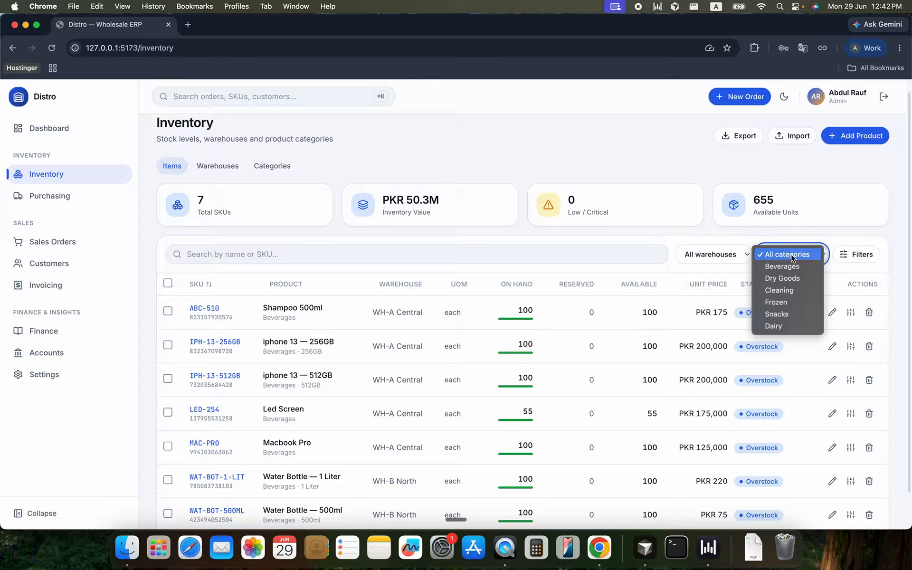
left_click(861, 249)
left_click(860, 249)
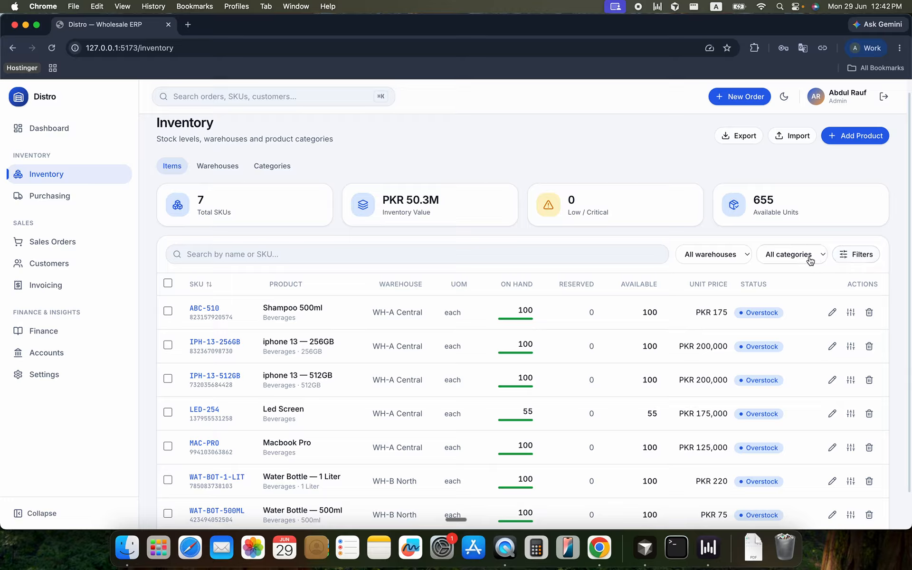
left_click(536, 257)
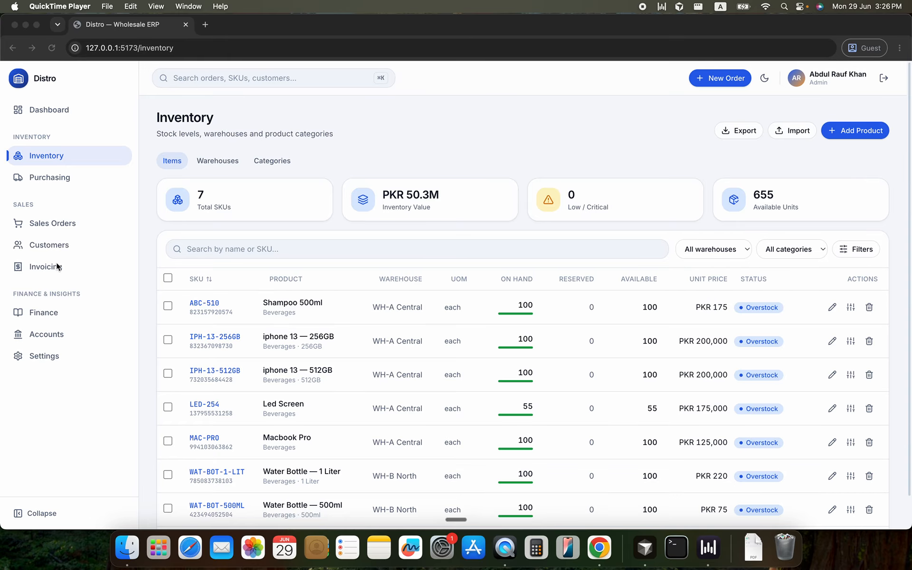
Go to the customer accounts and open the customer import form to view its instructions and sample templates
left_click(60, 247)
left_click(60, 247)
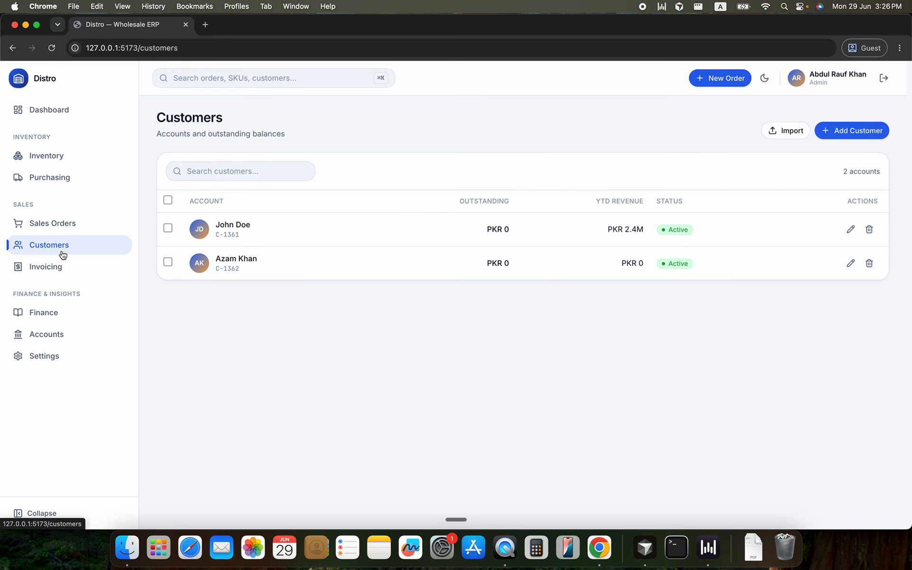
left_click(790, 138)
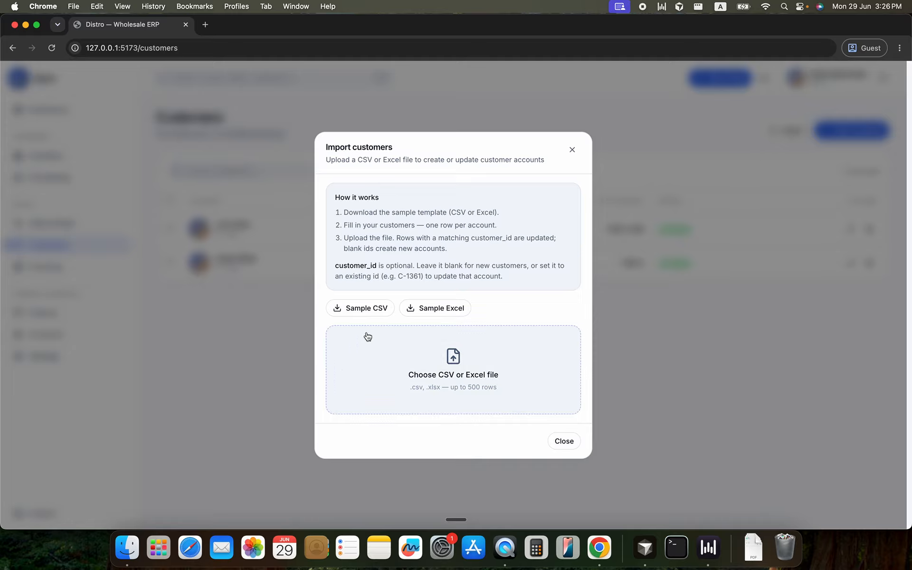
Leave the customer import form and view the fields of the new customer form without creating a customer
left_click(572, 151)
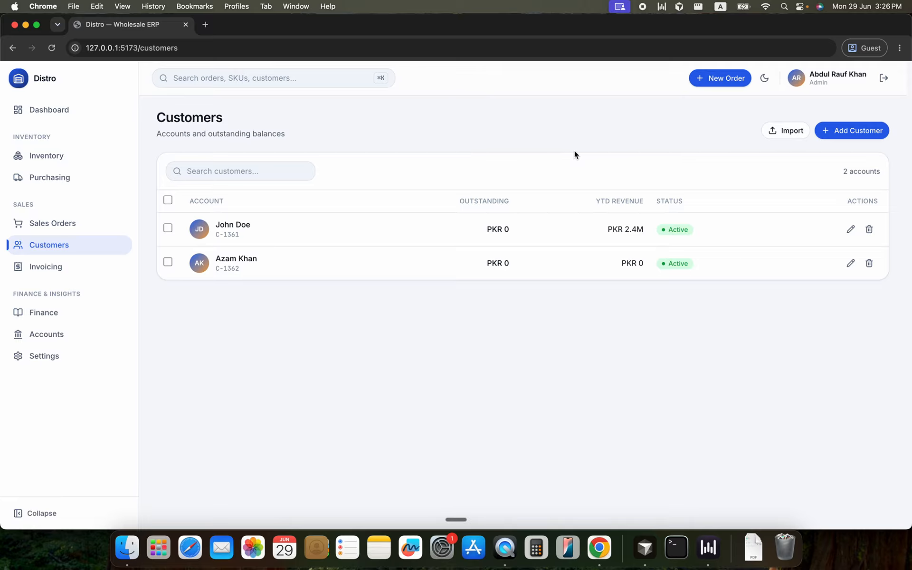
left_click(846, 139)
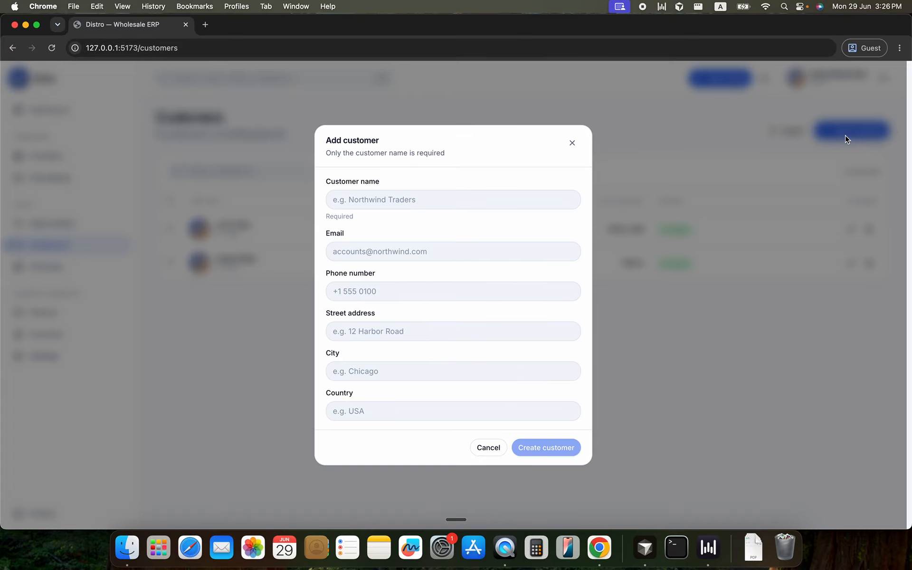
left_click(405, 200)
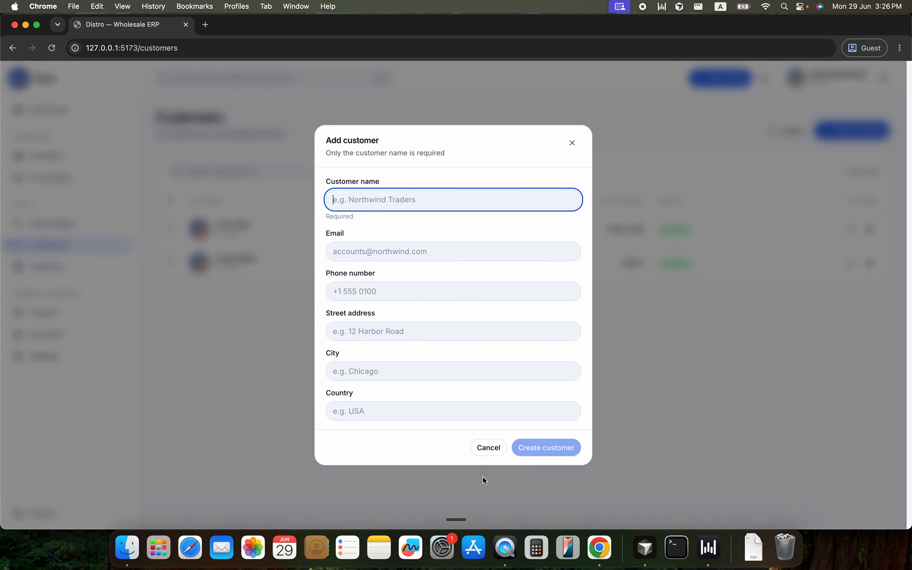
left_click(489, 449)
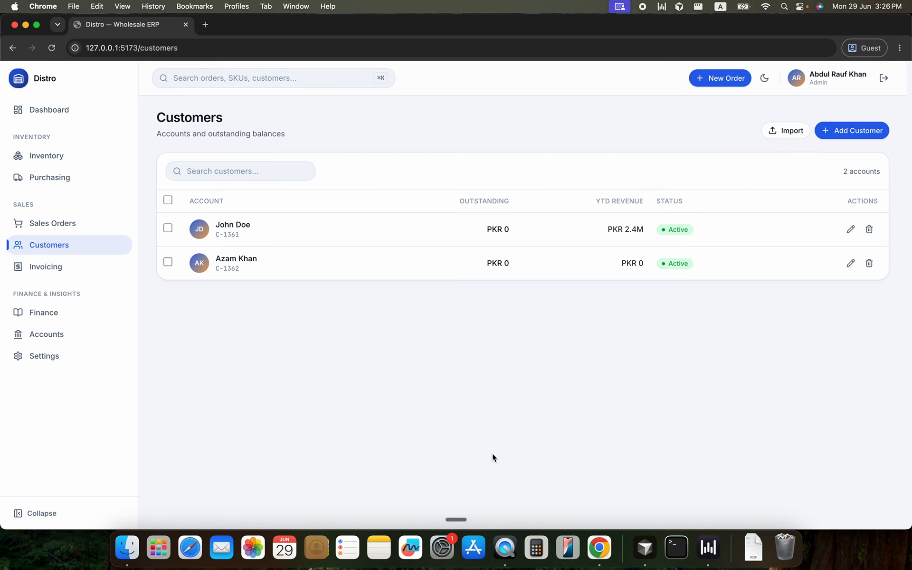
Open a new sales order form, try searching its inventory for "sham", and clear the search
left_click(60, 223)
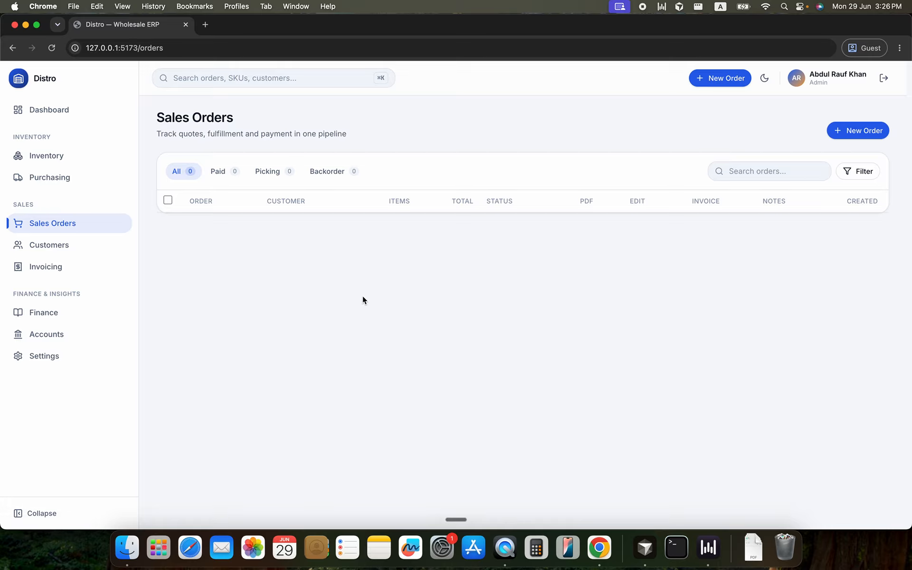
left_click(856, 135)
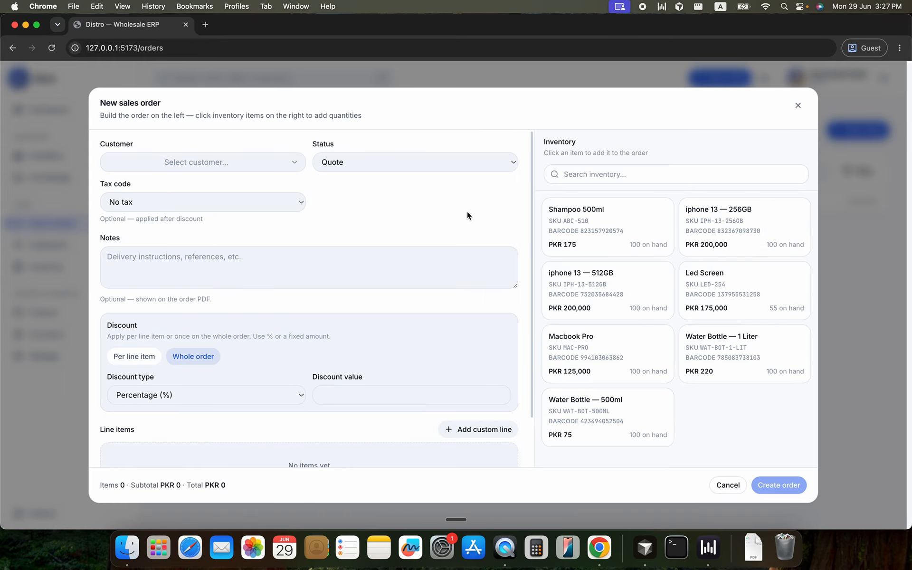
left_click(620, 182)
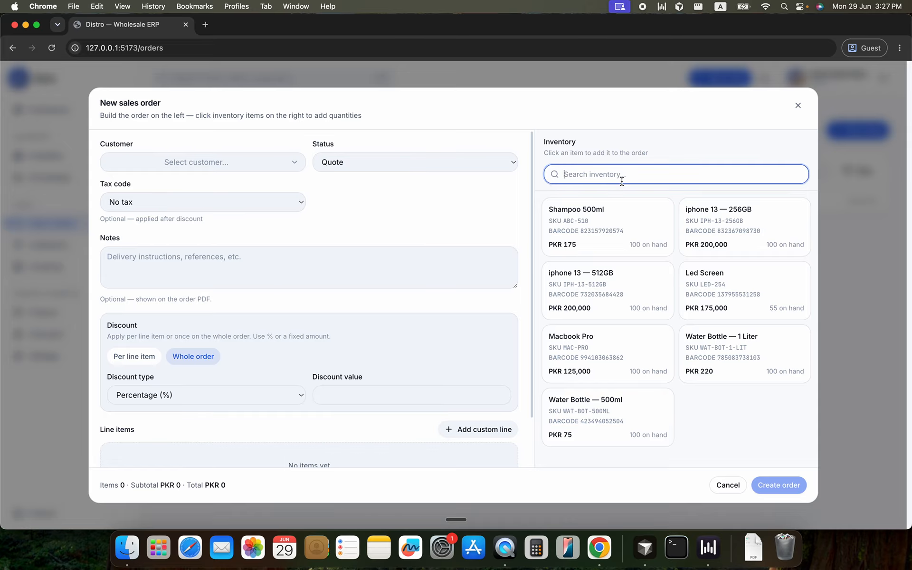
type("sham")
key("BackSpace")
key("BackSpace")
key("BackSpace")
key("BackSpace")
Pick the second listed customer, look through the order status and tax code options, and discard the sales order
left_click(235, 160)
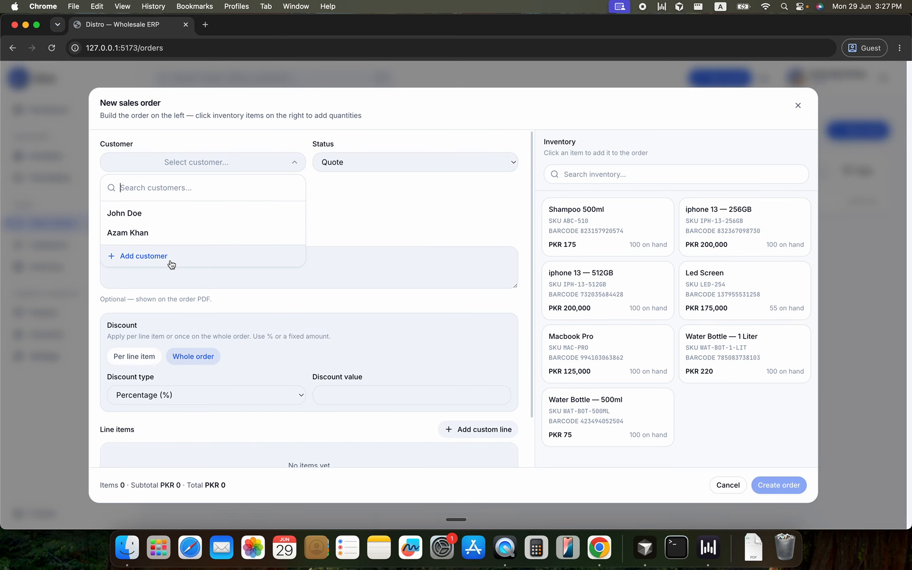
left_click(171, 239)
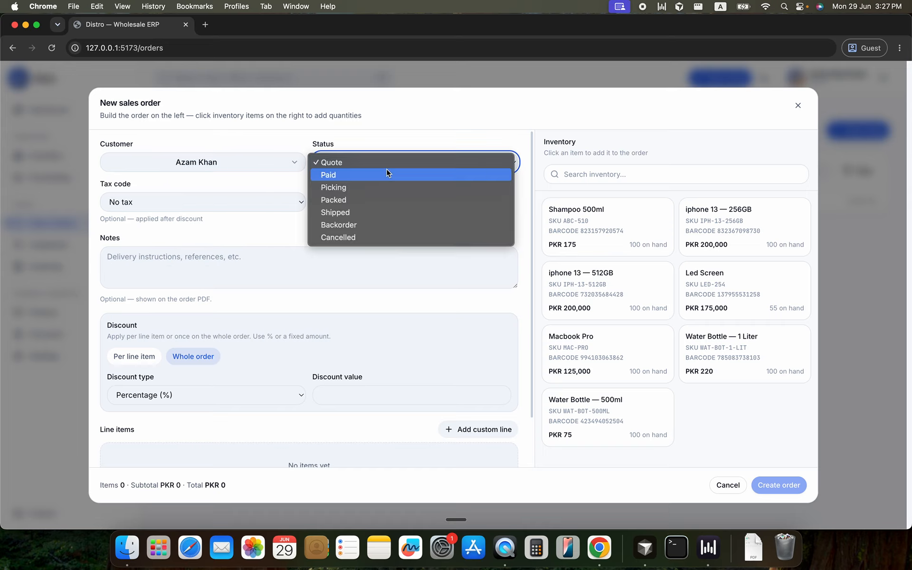
left_click(279, 236)
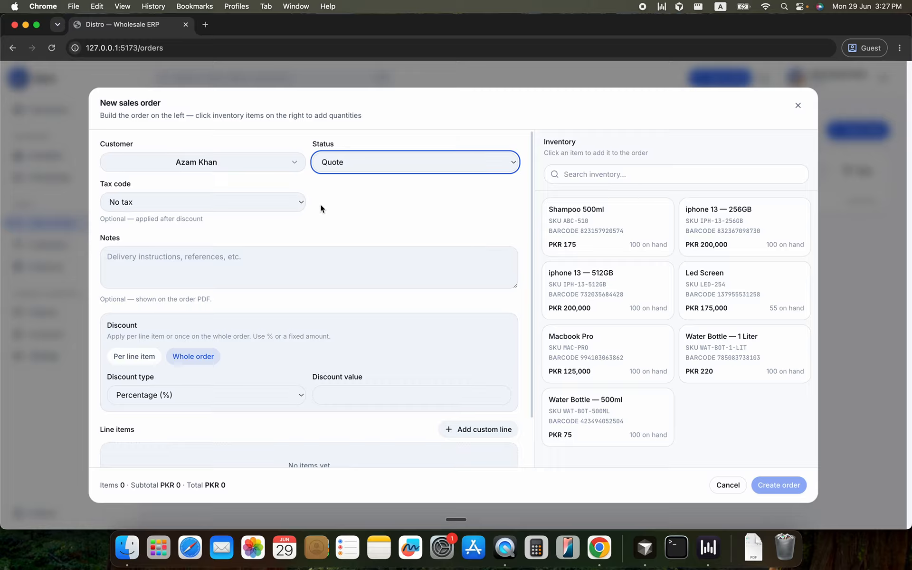
left_click(301, 203)
left_click(358, 206)
left_click(722, 484)
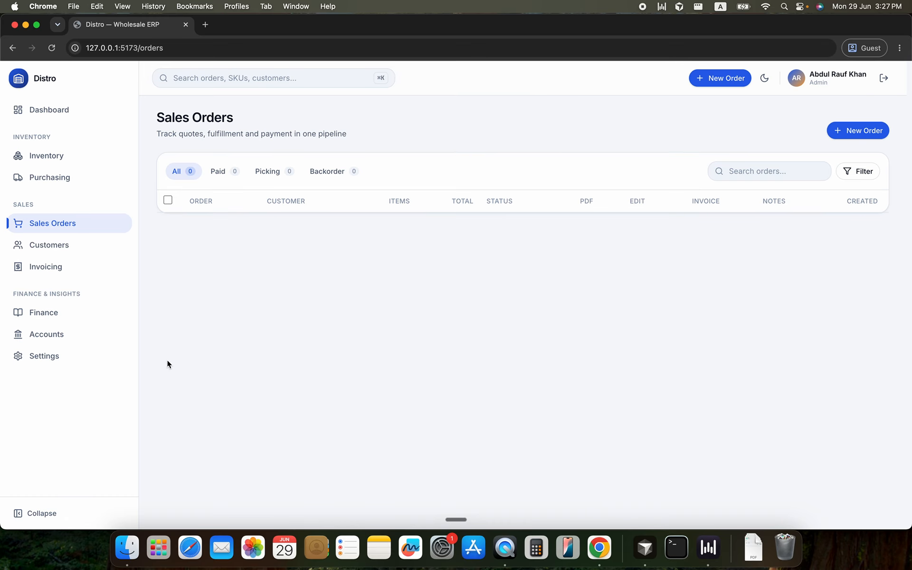
Go to the tax settings and view the new tax code form's code and rate fields without adding one
left_click(85, 365)
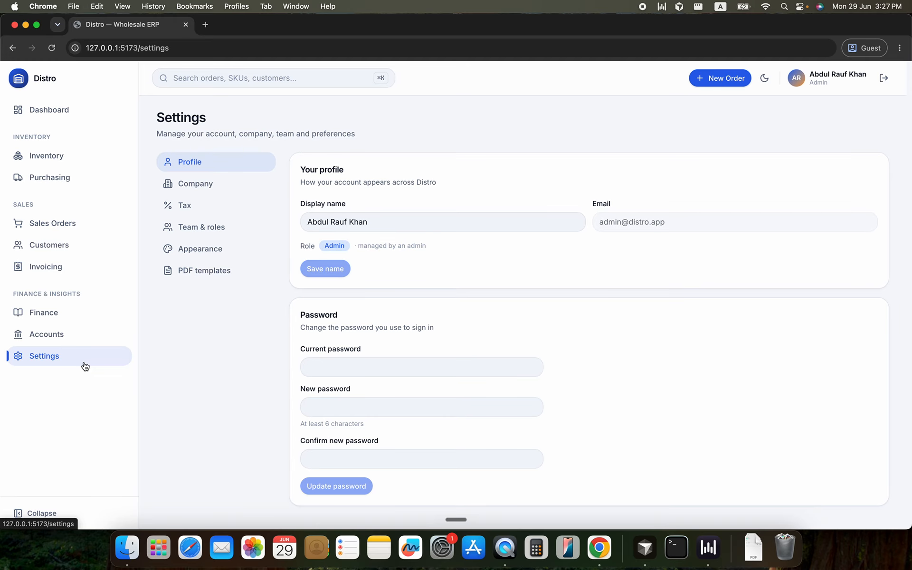
left_click(226, 203)
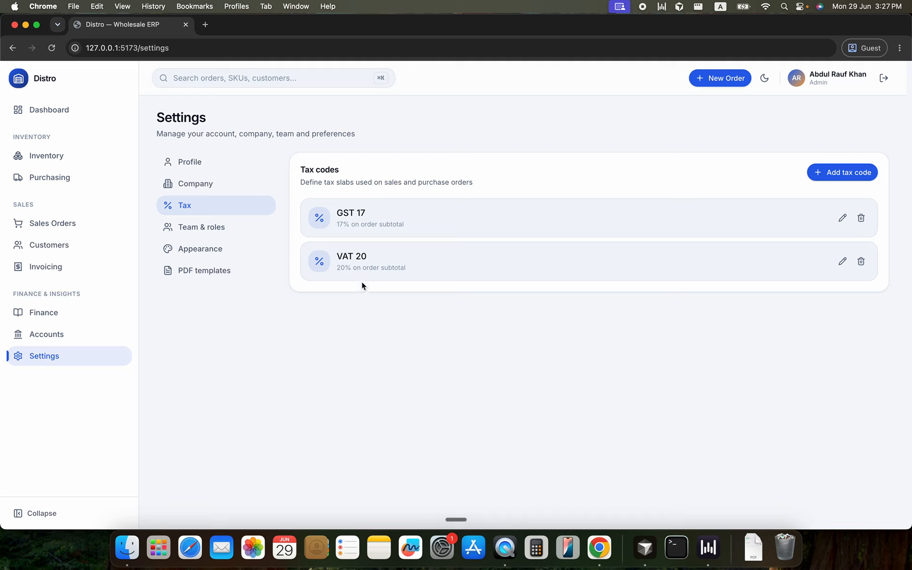
left_click(819, 174)
left_click(434, 270)
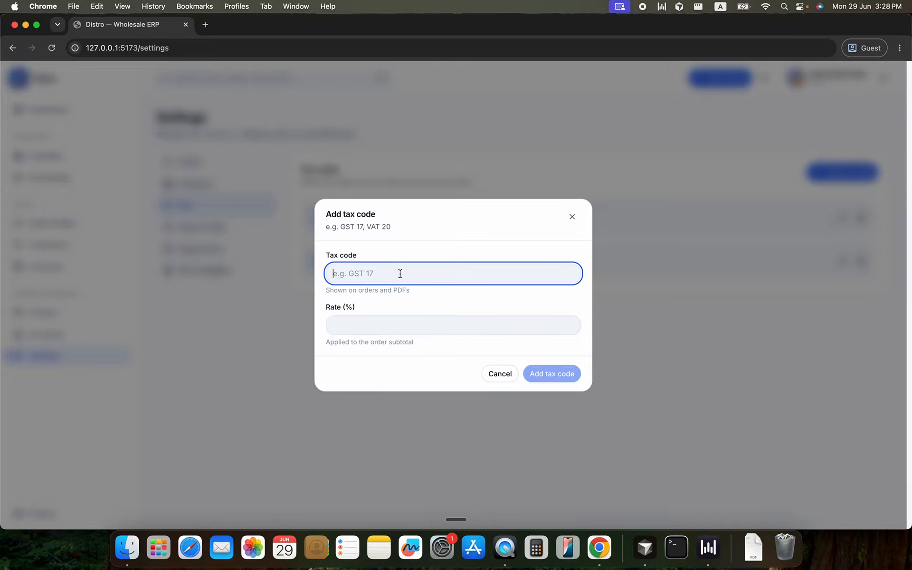
left_click(385, 322)
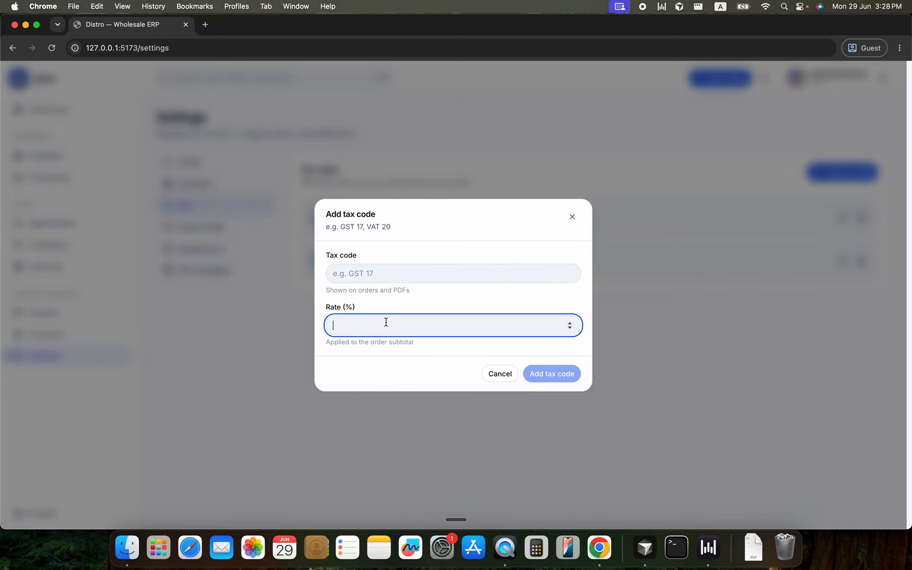
left_click(498, 374)
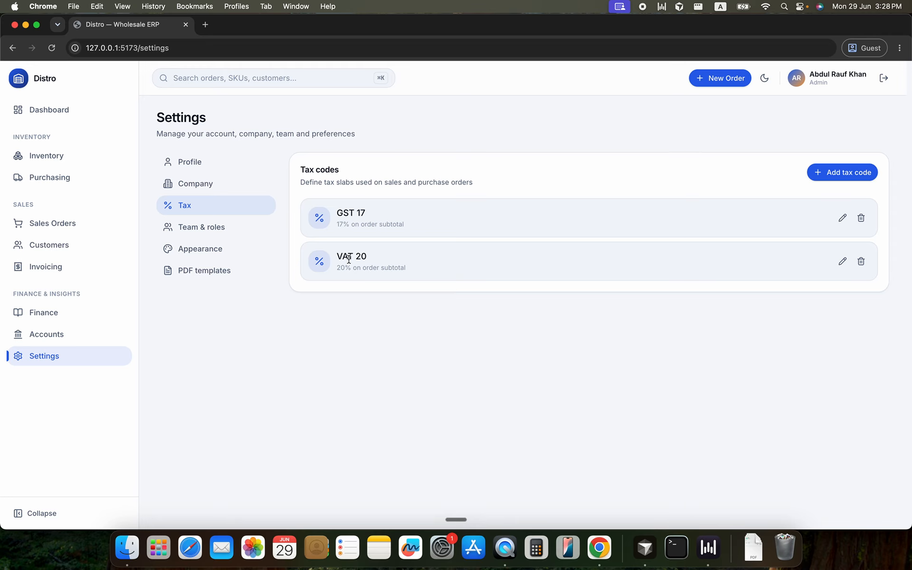
View the edit form of the GST 17 tax code without changing it
left_click(841, 218)
left_click(386, 270)
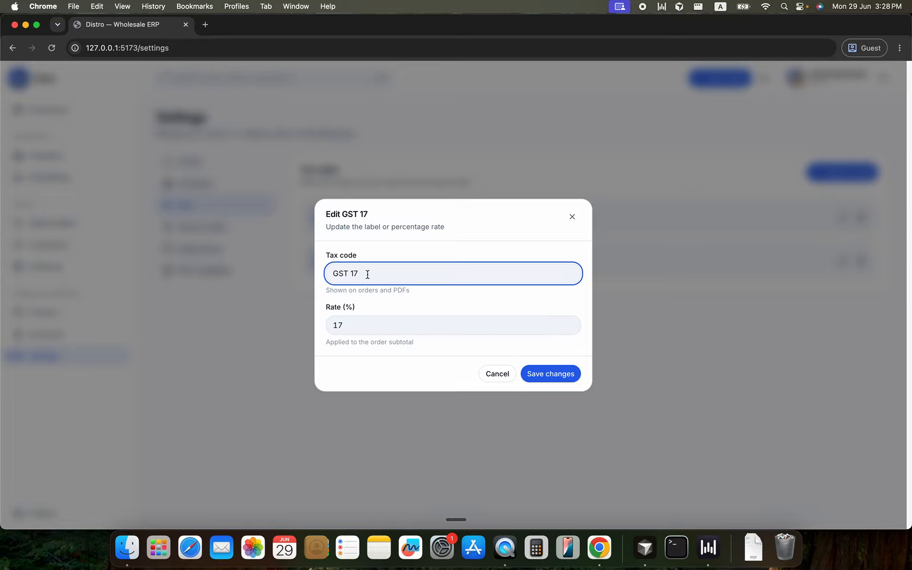
left_click(510, 378)
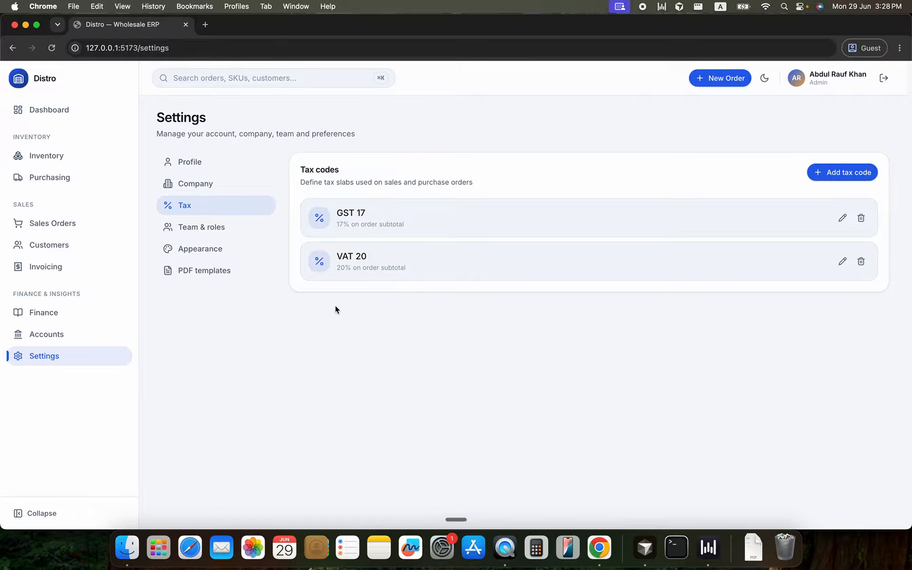
Start a new sales order for the second listed customer with the tax code GST 17 (17%)
left_click(67, 224)
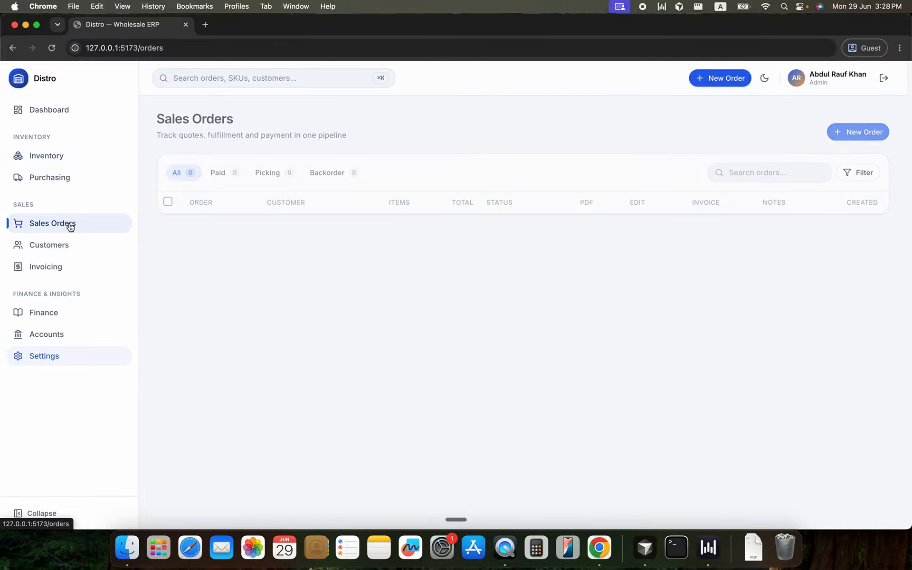
left_click(857, 131)
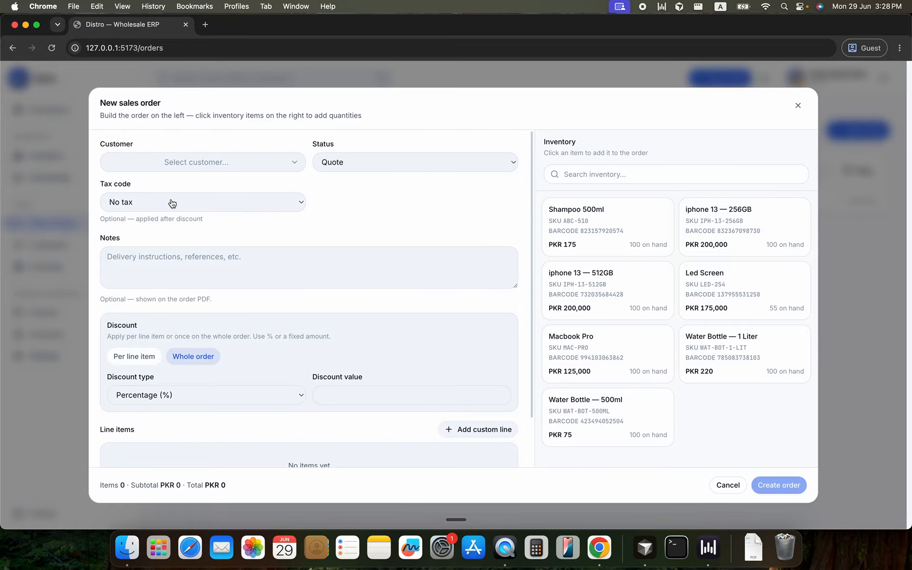
left_click(202, 162)
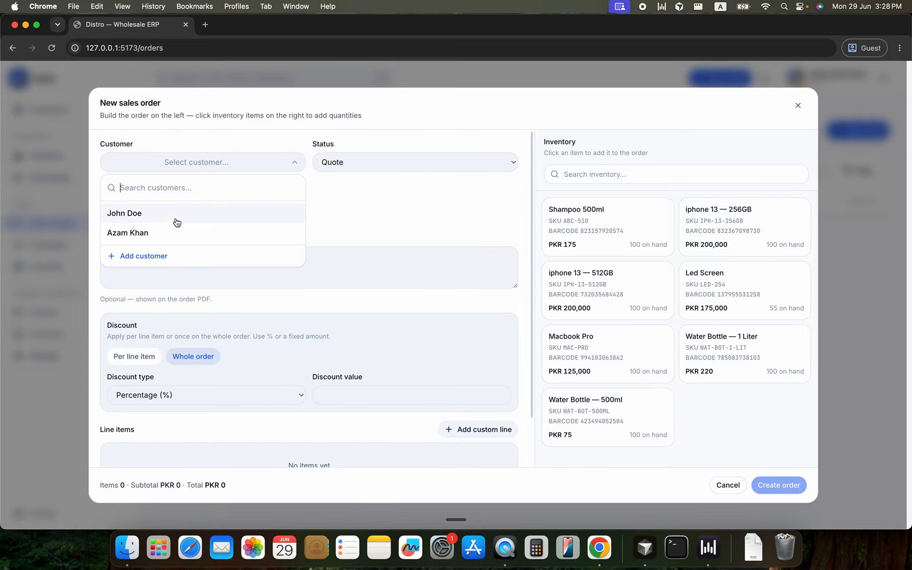
left_click(173, 230)
left_click(186, 208)
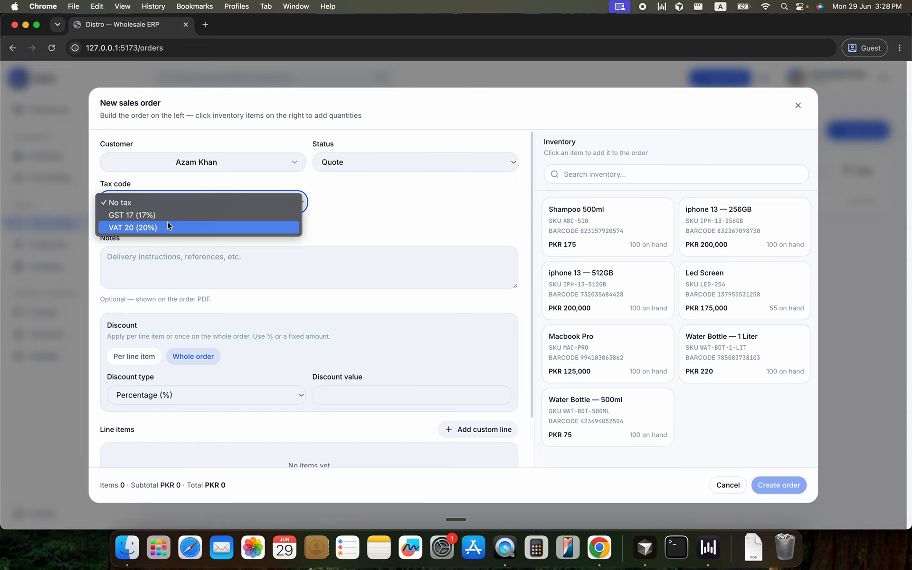
left_click(169, 214)
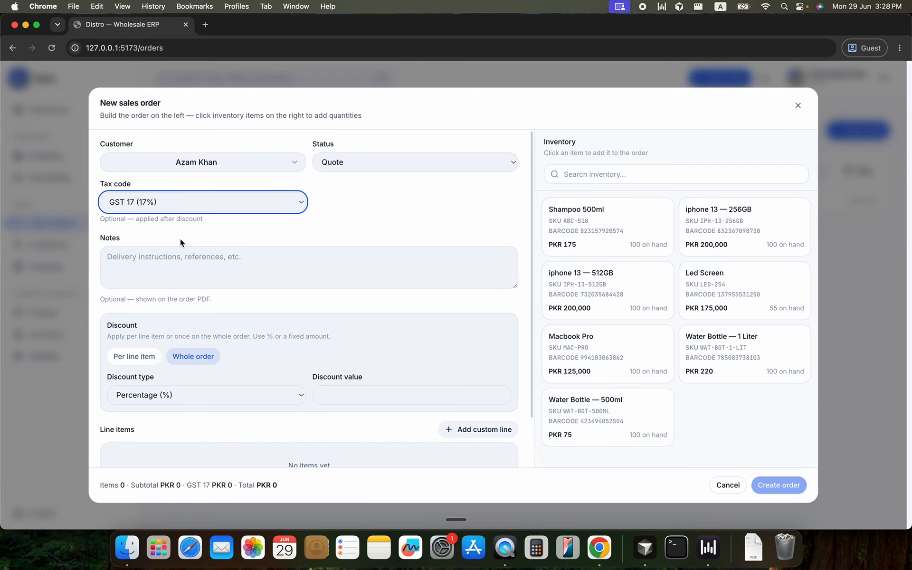
Compare the per-line and whole-order discount modes, keep Whole order, and set the discount type to Fixed amount
left_click(175, 260)
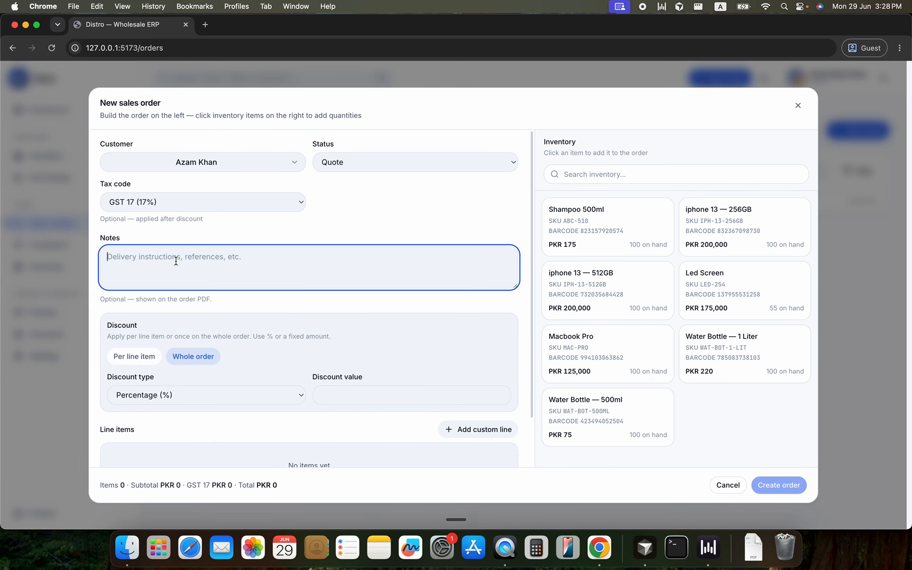
scroll(176, 261, "down", 3)
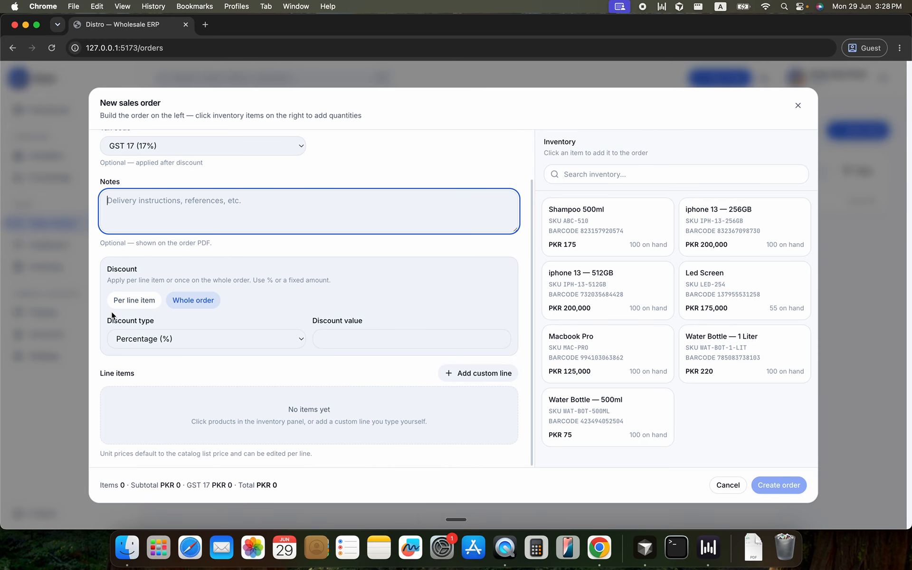
left_click(156, 306)
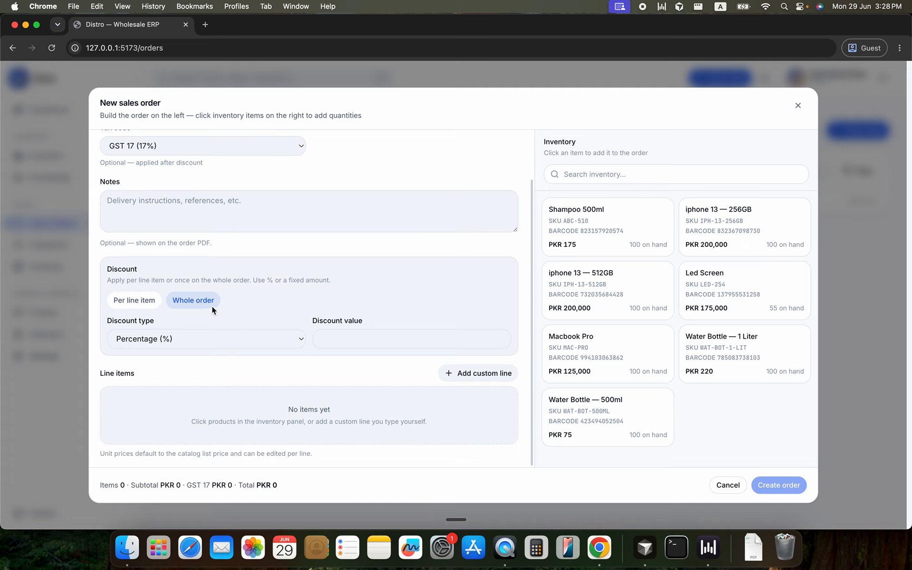
left_click(151, 306)
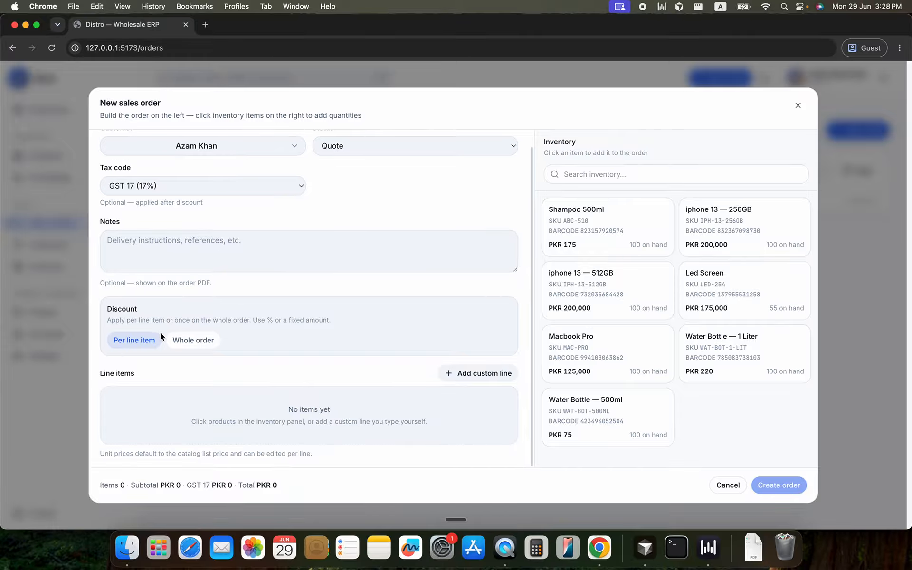
left_click(176, 341)
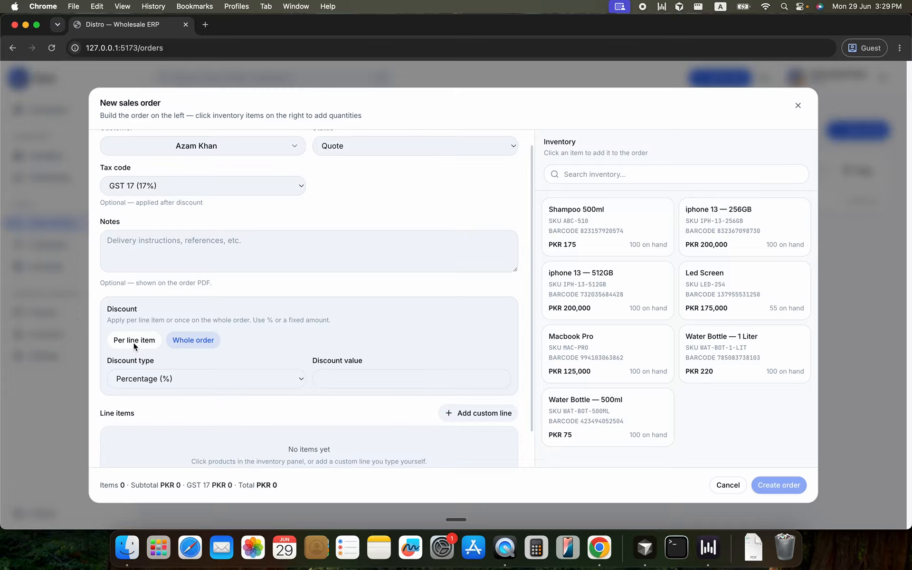
scroll(181, 342, "down", 1)
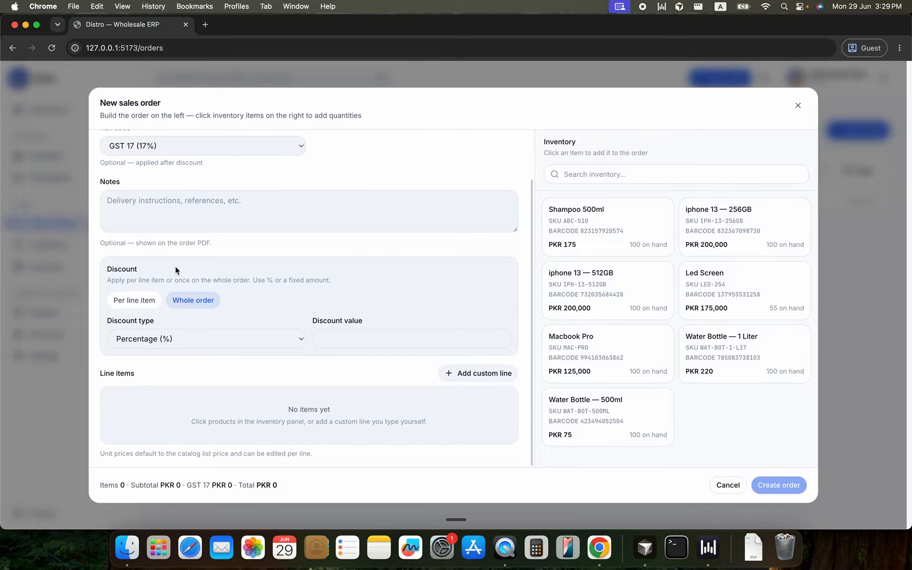
left_click(165, 350)
left_click(162, 352)
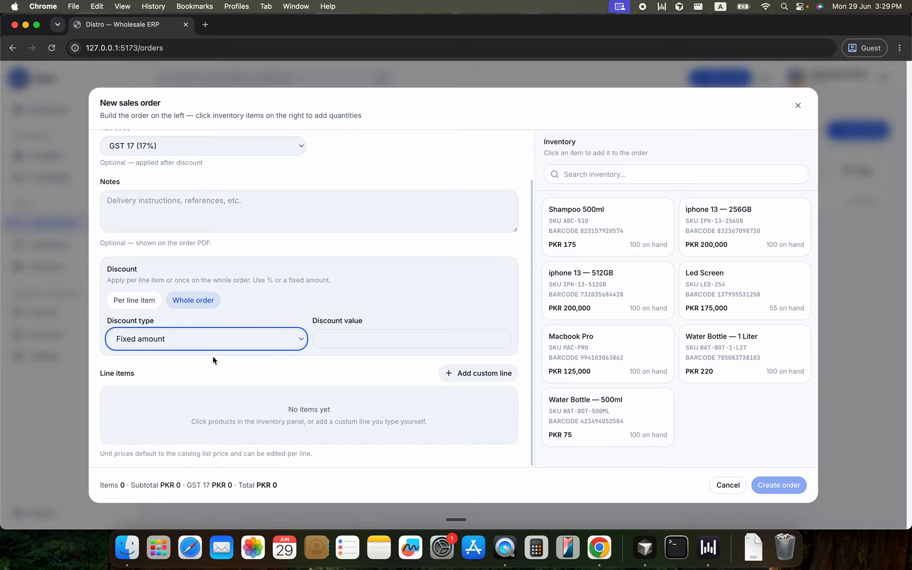
left_click(248, 411)
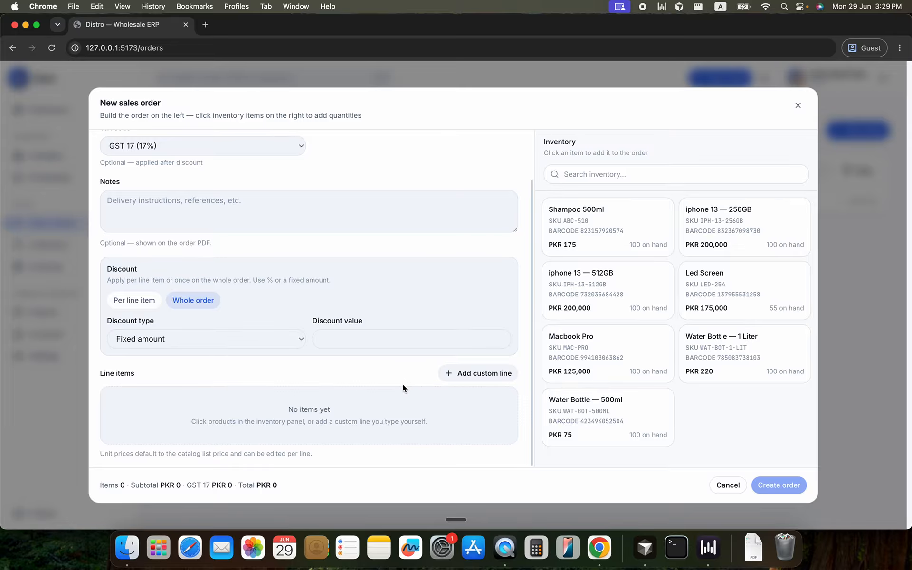
Add 1 Led Screen and 10 units of Water Bottle — 1 Liter to the sales order
left_click(733, 287)
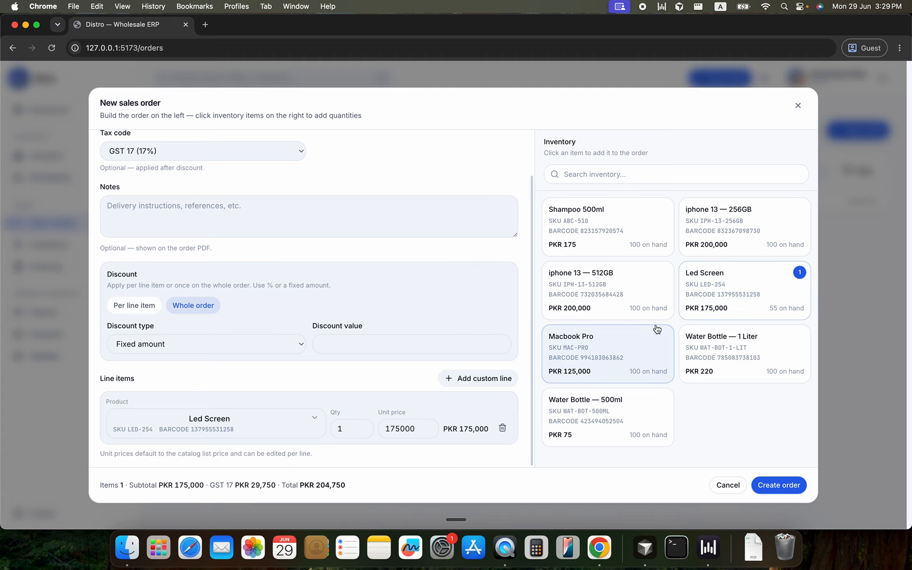
double_click(710, 360)
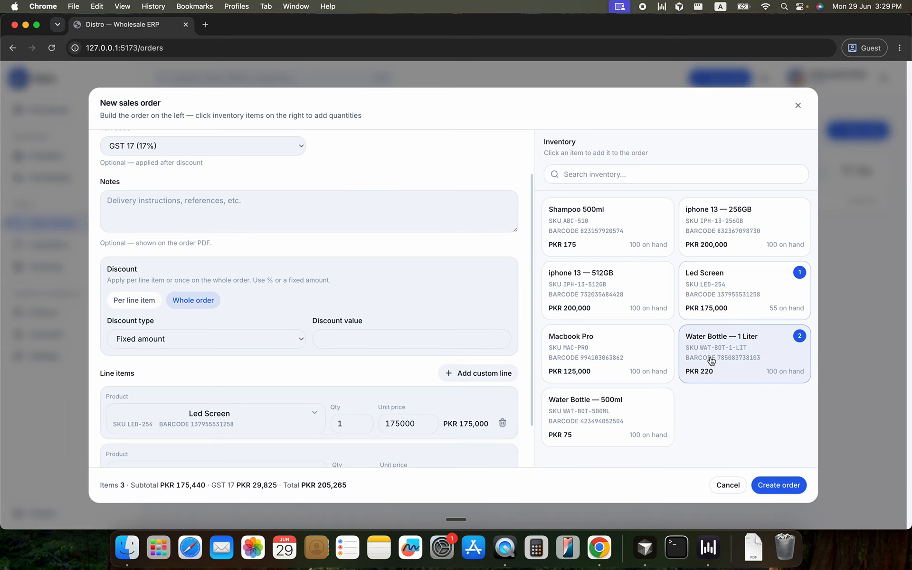
double_click(711, 359)
left_click(711, 359)
double_click(710, 359)
double_click(711, 359)
left_click(711, 360)
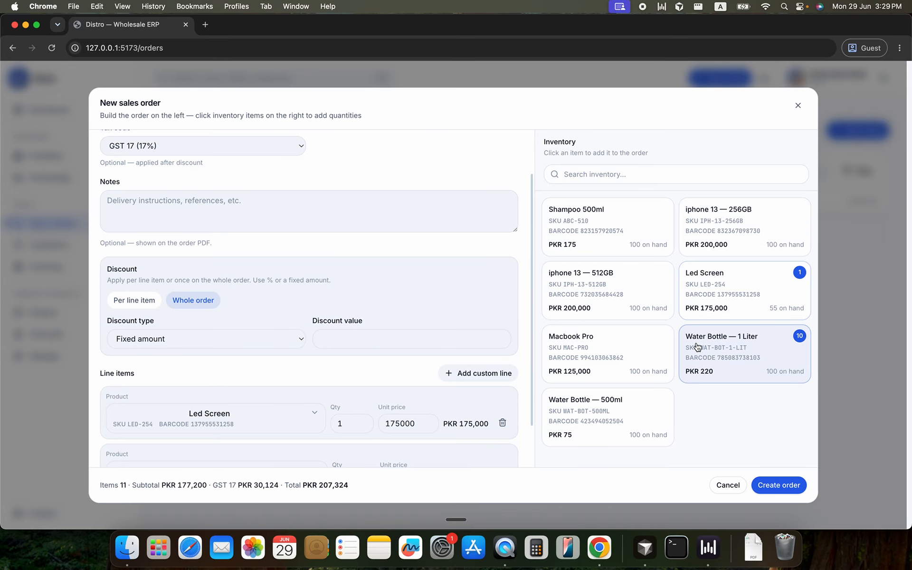
Add 5 units of Shampoo 500ml to the sales order
double_click(642, 243)
left_click(642, 243)
left_click(642, 243)
left_click(642, 243)
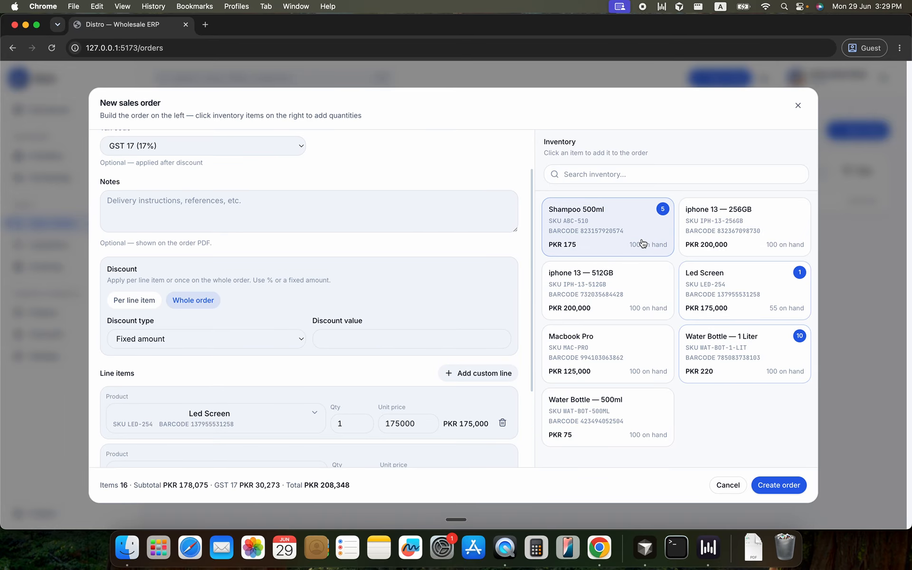
Set the whole-order discount to Percentage (%) with a value of 10
scroll(445, 291, "down", 3)
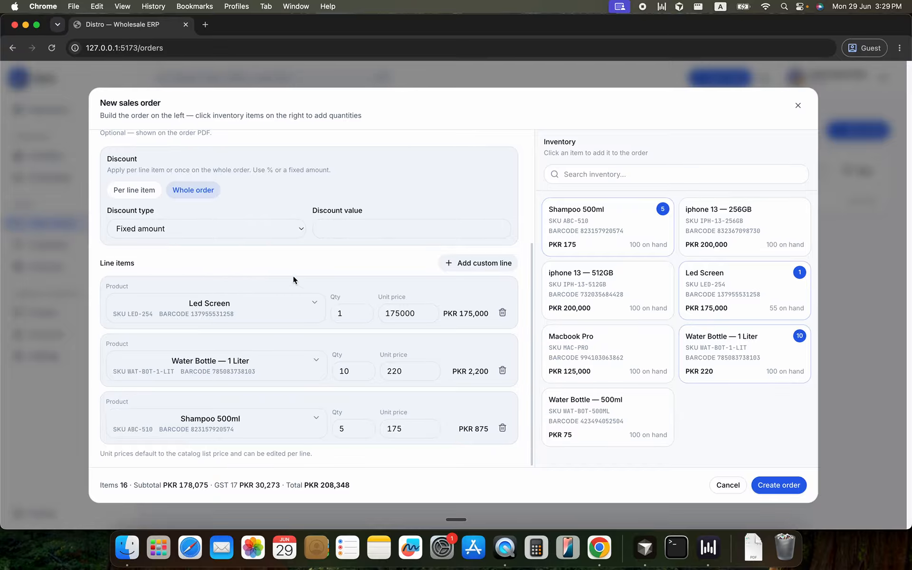
left_click(193, 230)
left_click(373, 243)
left_click(377, 231)
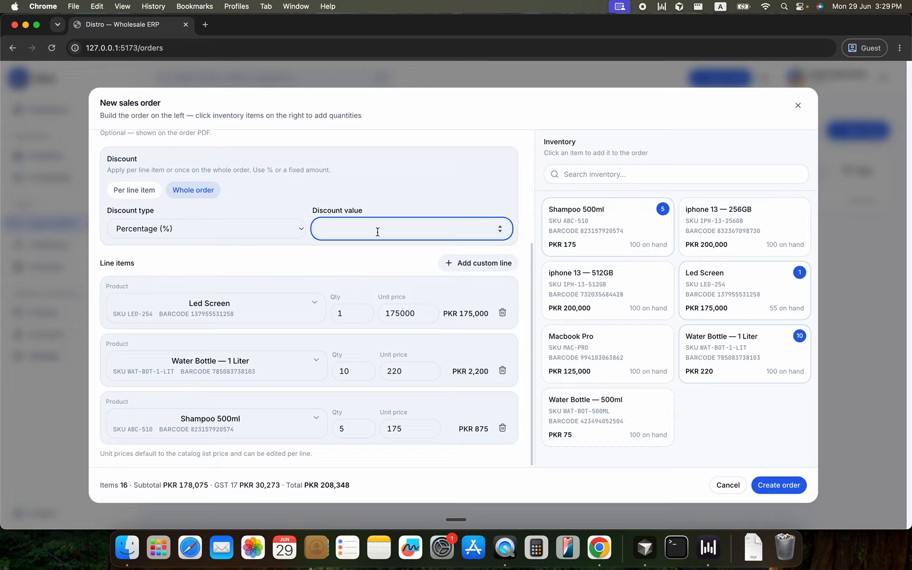
type("010")
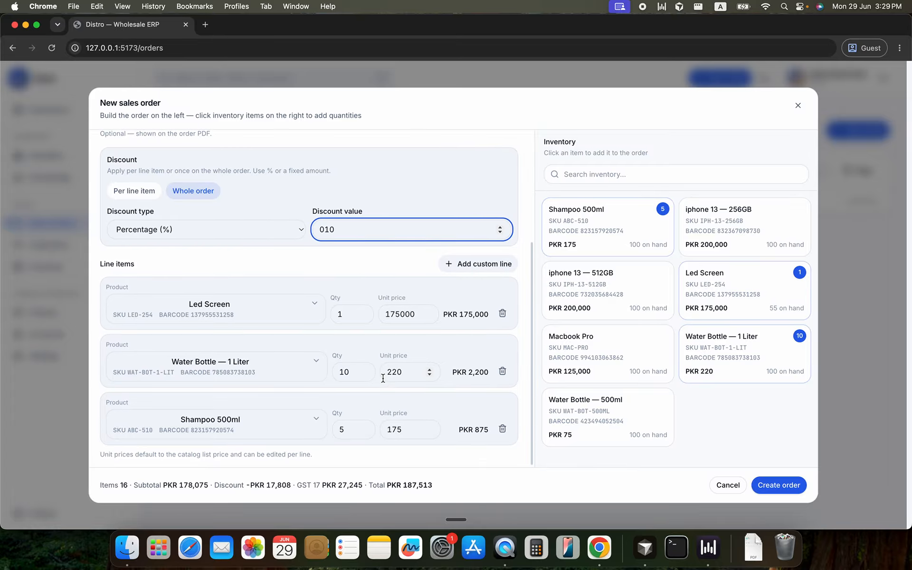
scroll(383, 378, "down", 1)
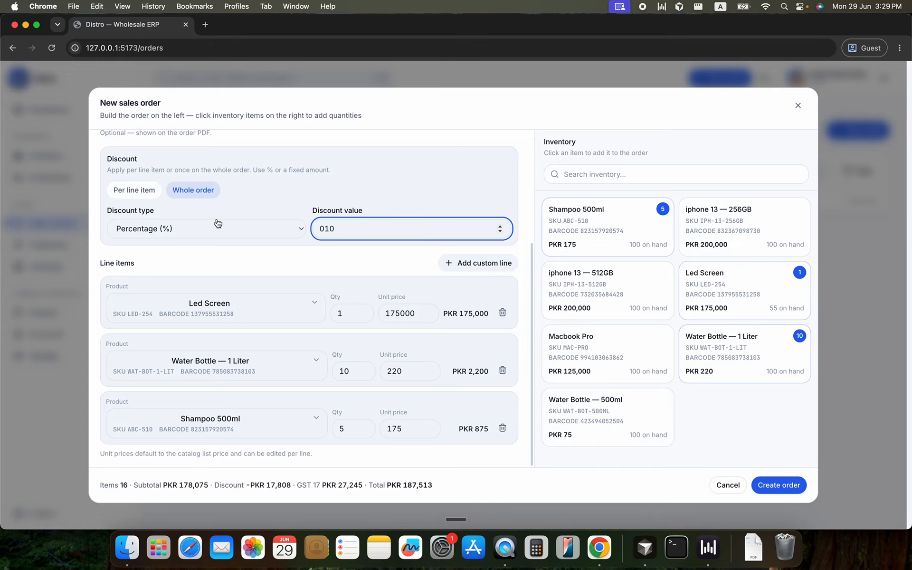
Look at the discount fields in Per line item mode and return the order to Whole order
left_click(153, 195)
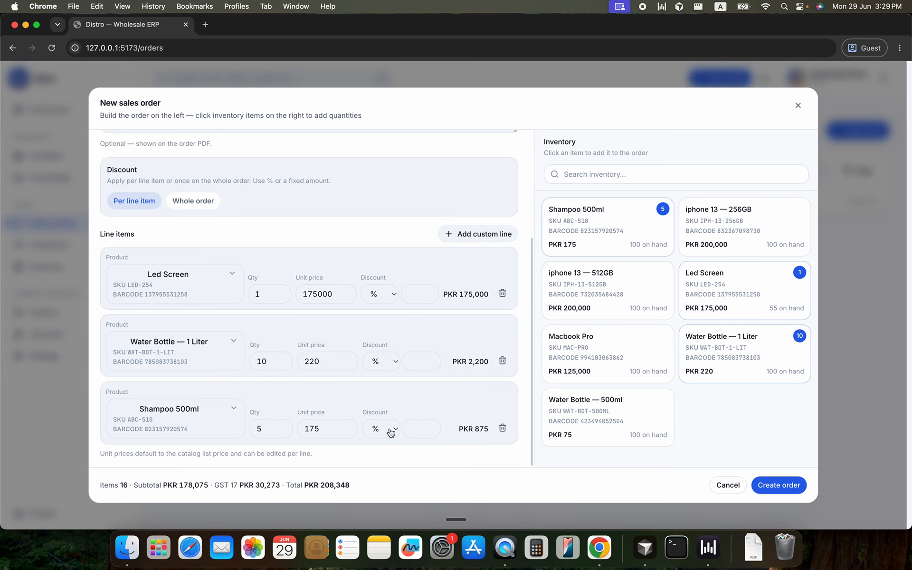
left_click(209, 203)
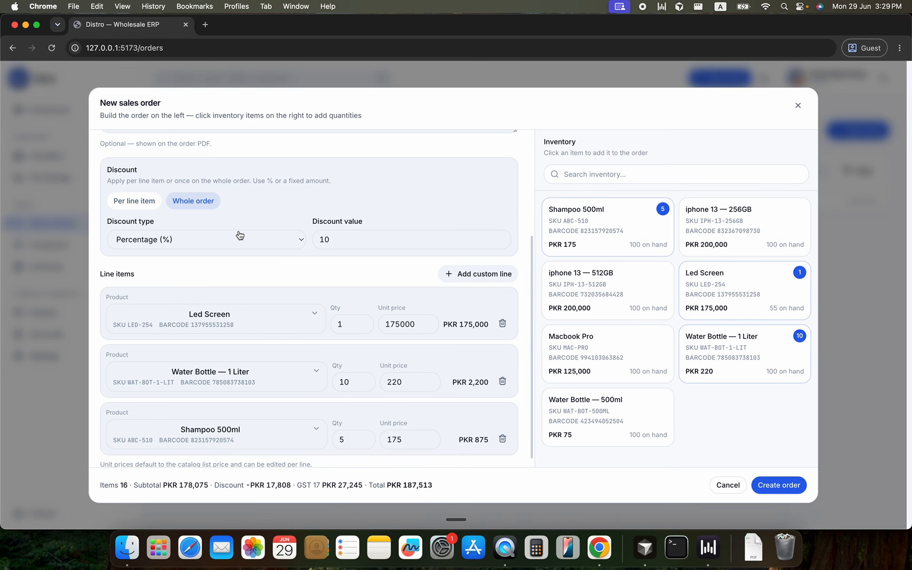
scroll(330, 432, "down", 1)
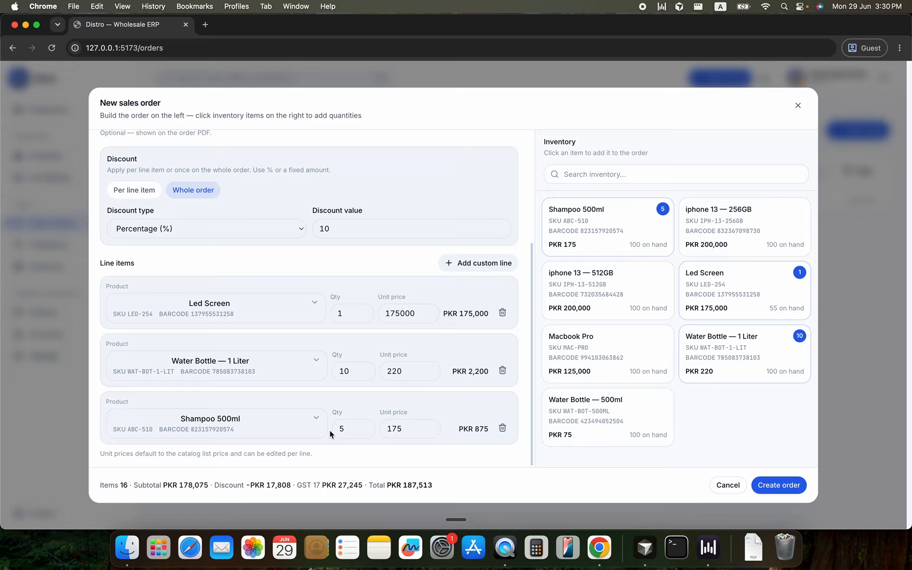
Add a blank custom line to the sales order and remove it again
left_click(459, 273)
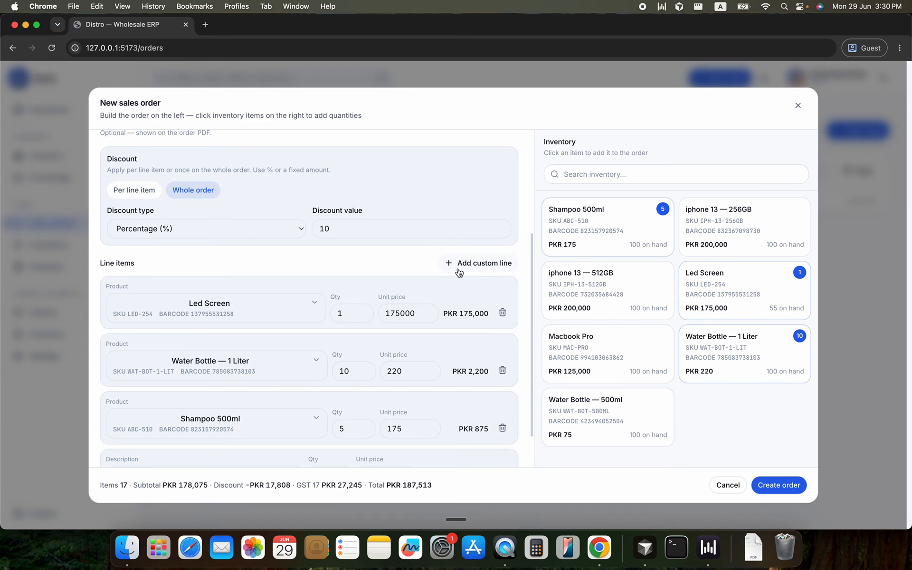
left_click(200, 436)
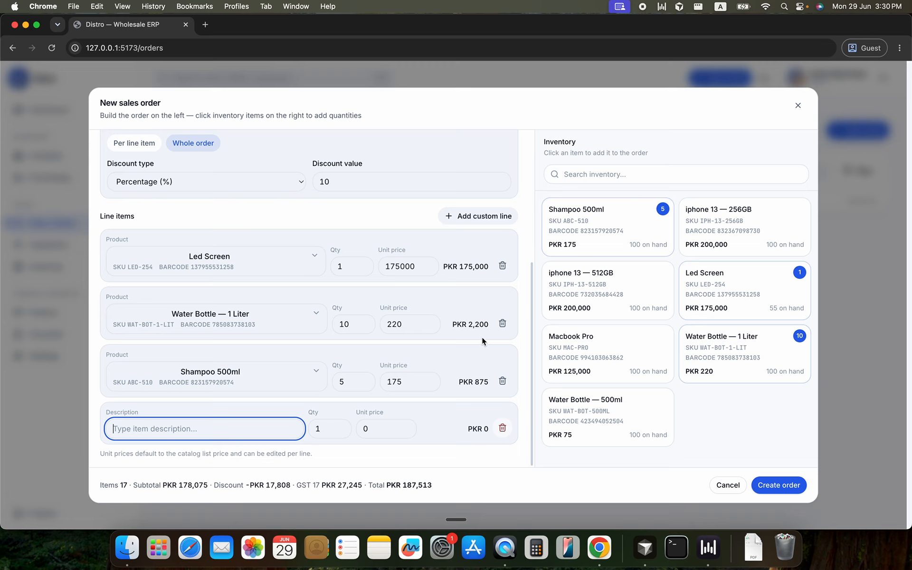
left_click(502, 429)
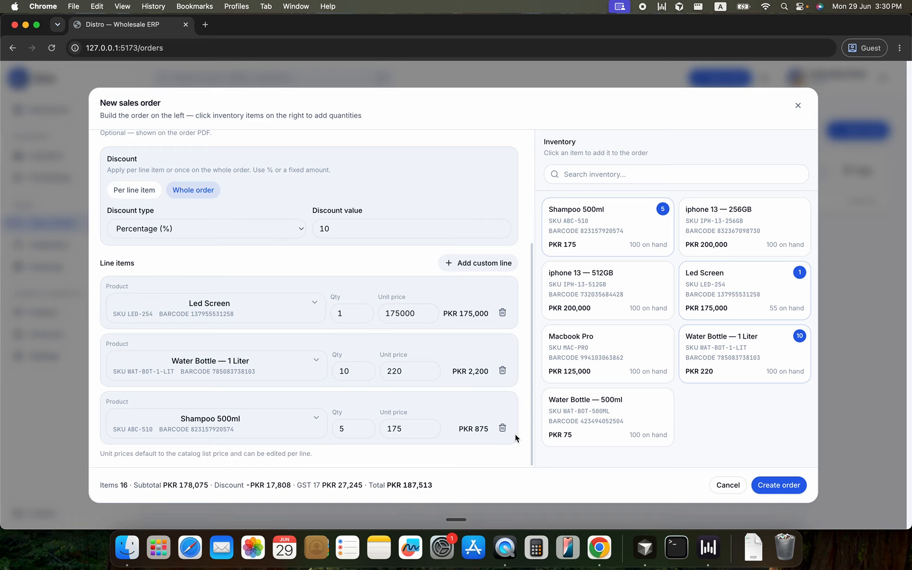
Create the sales order, preview its PDF from the order list and close the preview
left_click(765, 486)
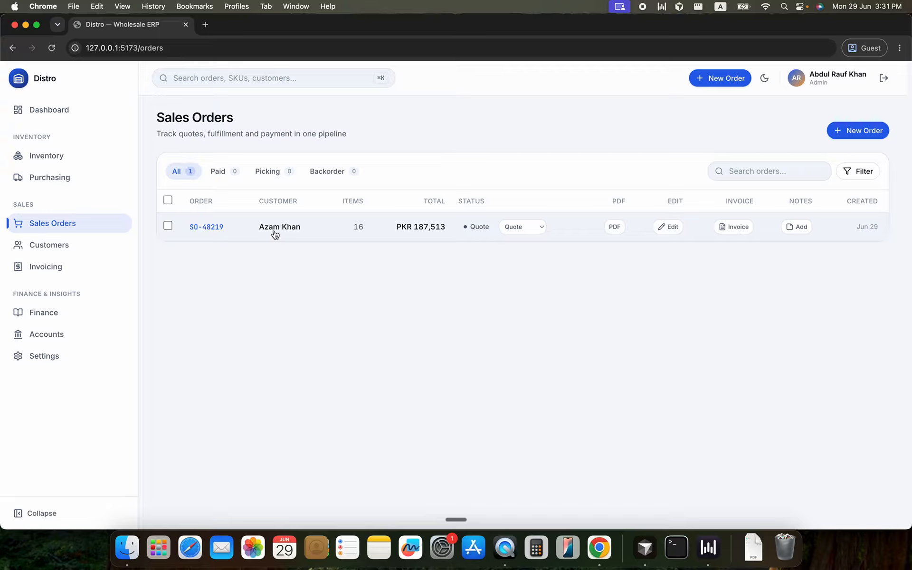
left_click(617, 227)
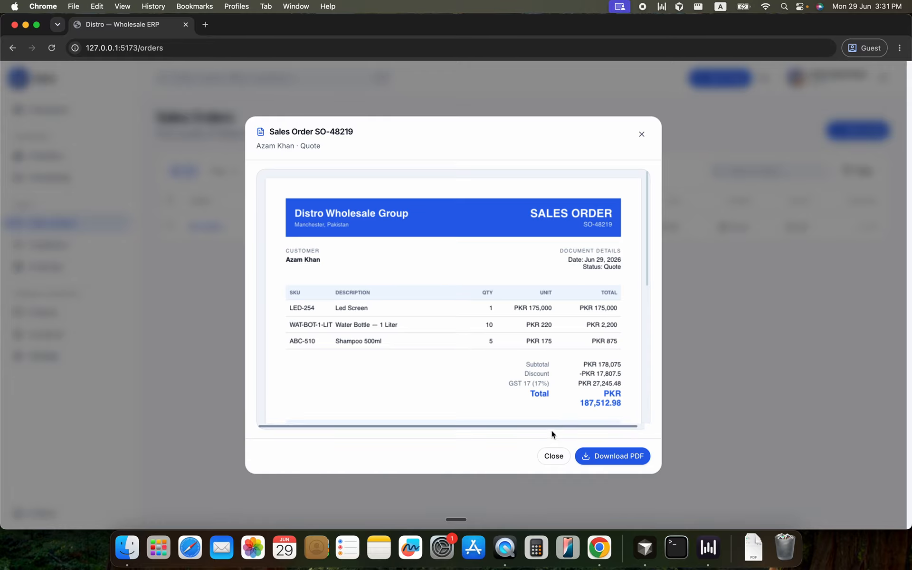
left_click(551, 455)
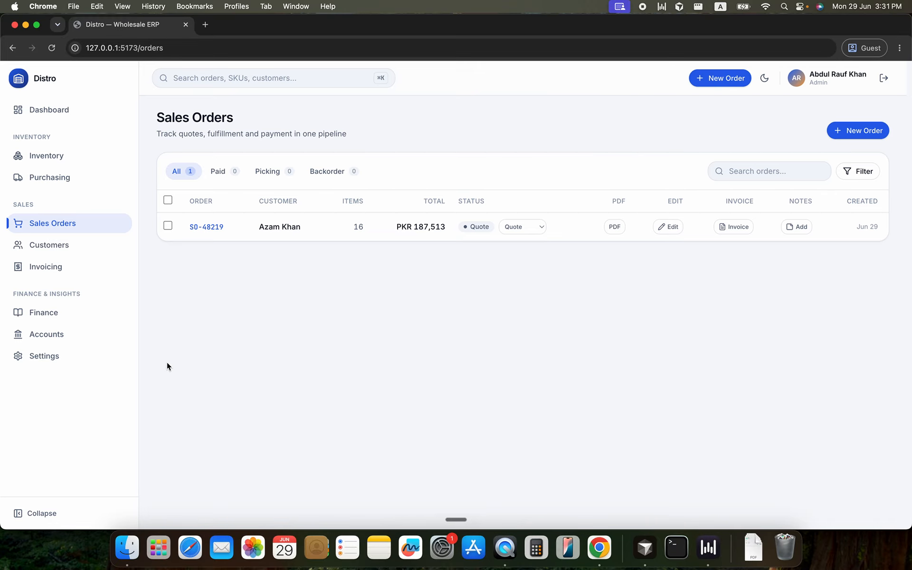
Examine the available PDF template layouts and the live invoice preview in the settings
left_click(51, 358)
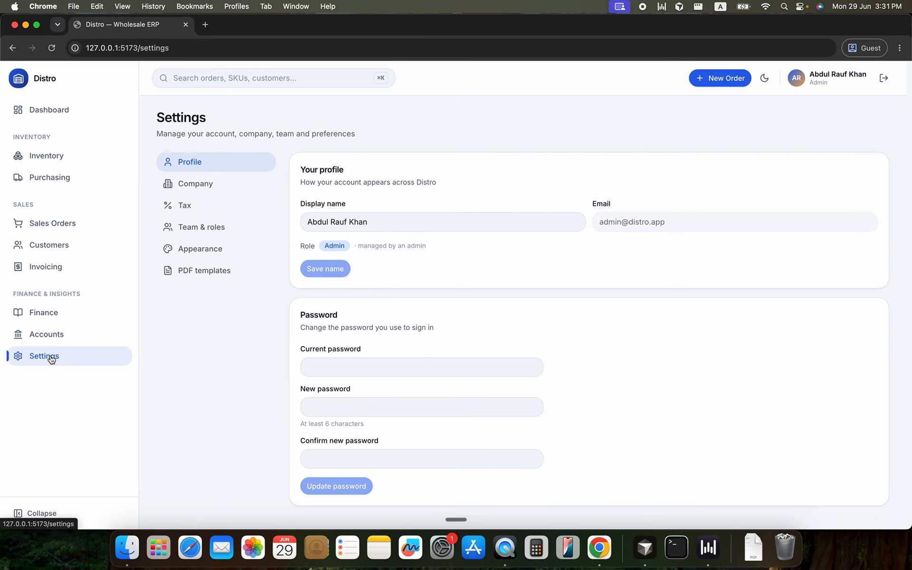
left_click(202, 273)
scroll(446, 295, "down", 2)
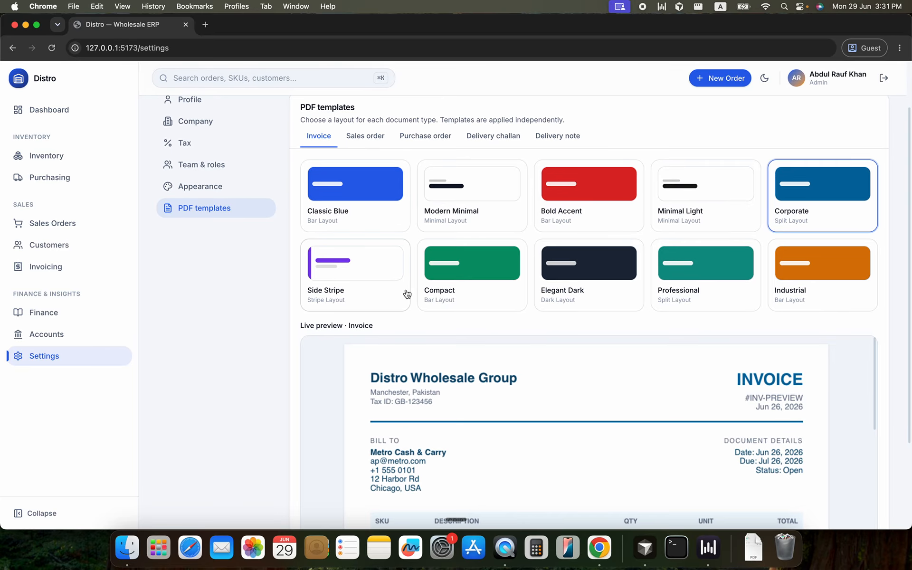
scroll(417, 268, "down", 1)
scroll(405, 284, "down", 4)
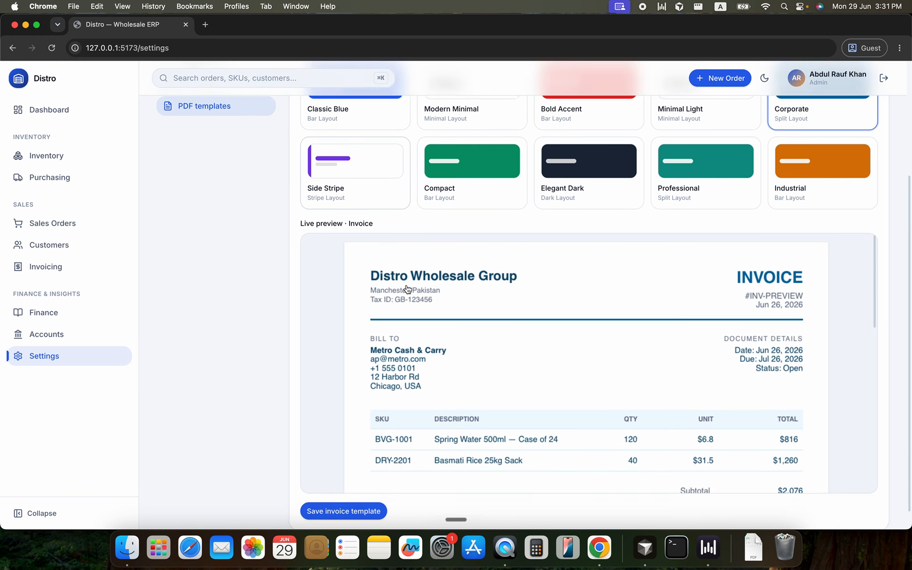
scroll(405, 284, "down", 5)
scroll(406, 284, "up", 5)
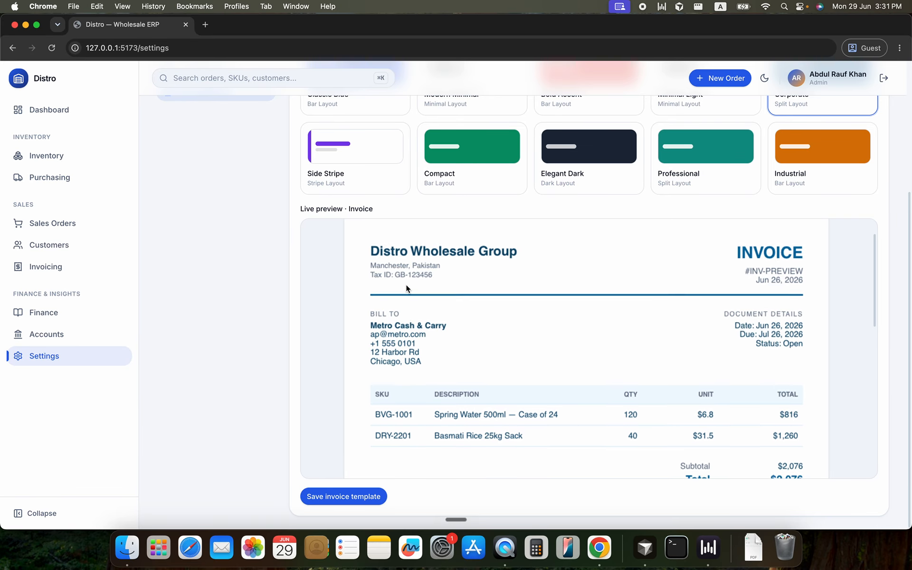
scroll(406, 283, "up", 5)
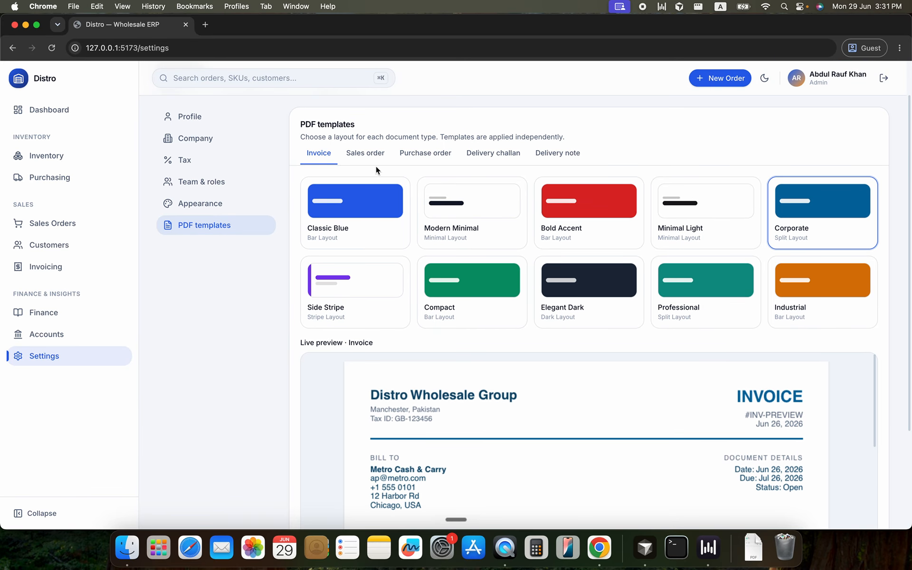
Choose the Corporate layout for the sales order PDF template and save it
left_click(374, 157)
left_click(469, 215)
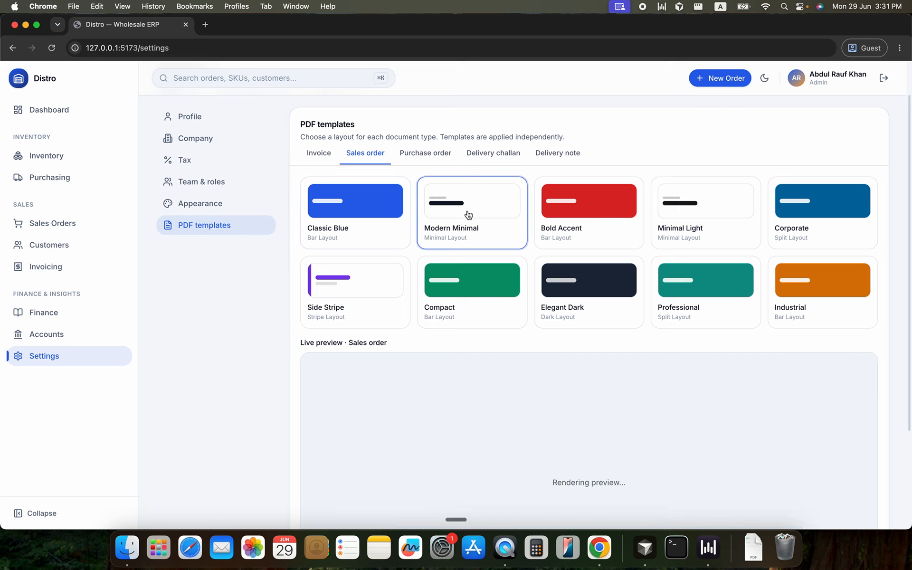
left_click(844, 231)
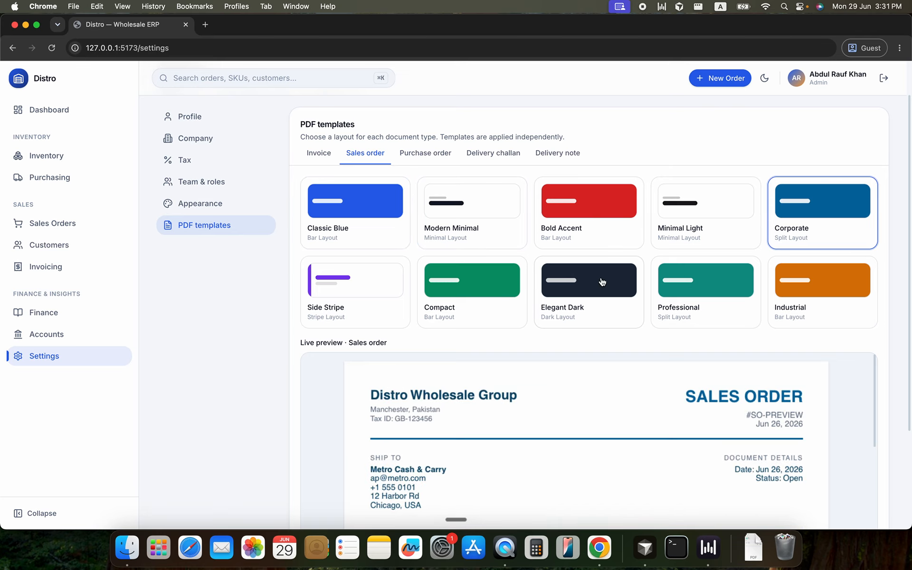
scroll(602, 281, "down", 1)
scroll(602, 281, "down", 3)
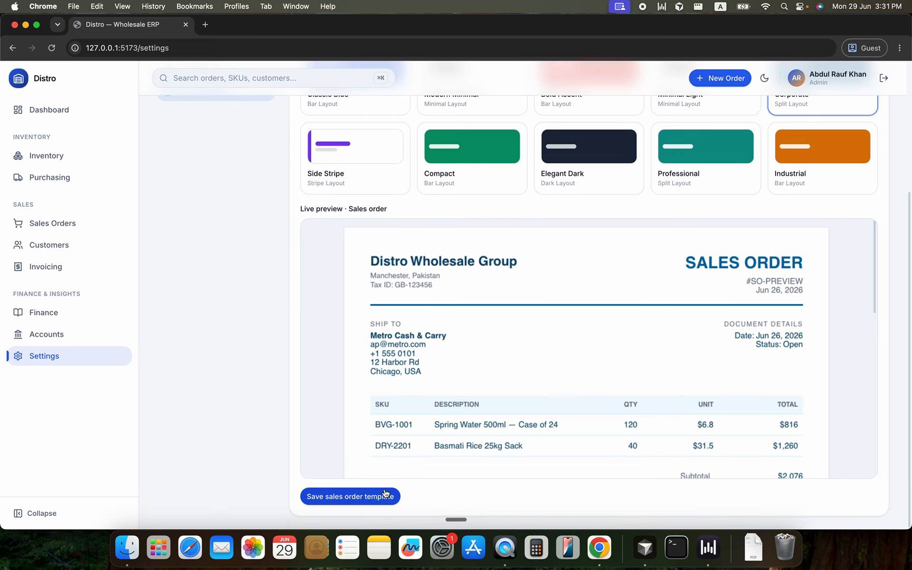
Review the sales order's PDF in the Corporate layout from the order list and close it
left_click(49, 223)
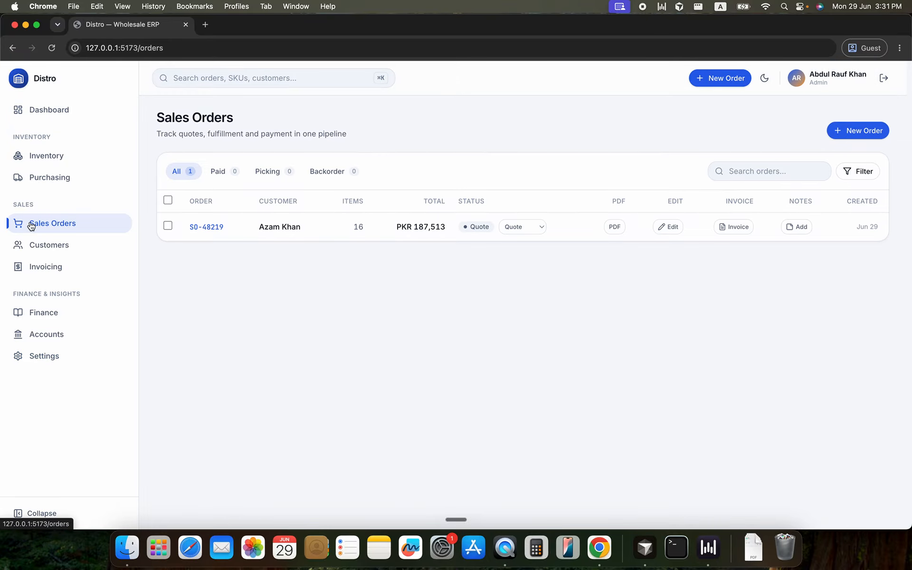
left_click(622, 226)
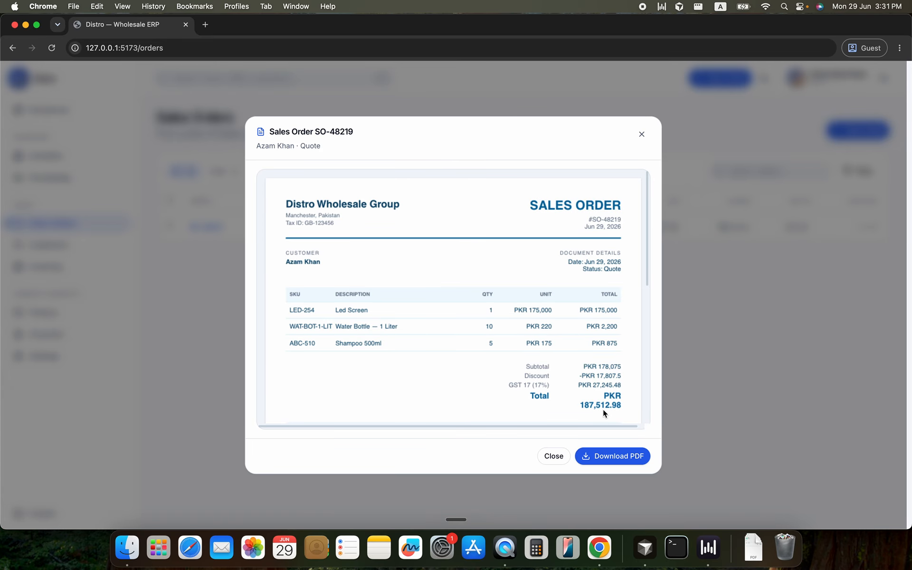
left_click(557, 463)
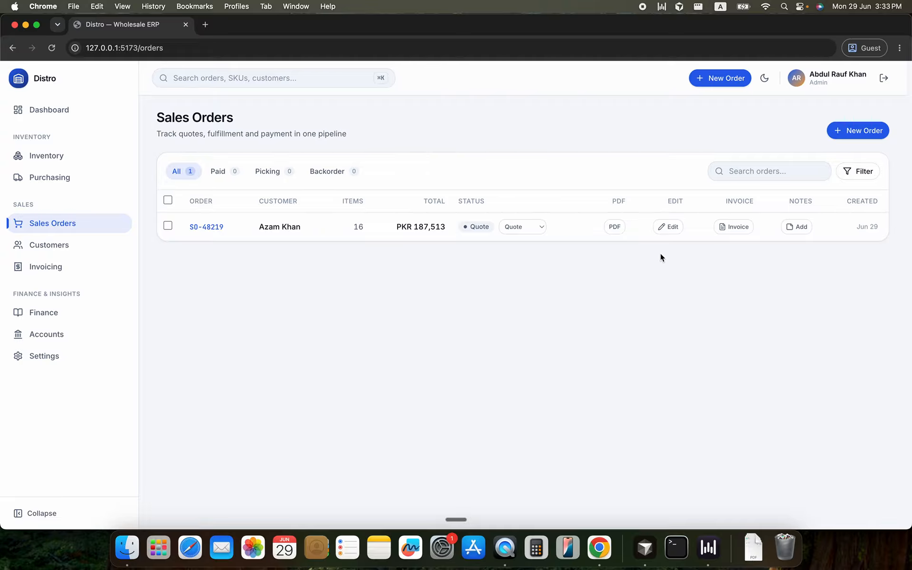
Convert the sales order to an invoice due 29/07/2026 and open the invoice list
left_click(729, 228)
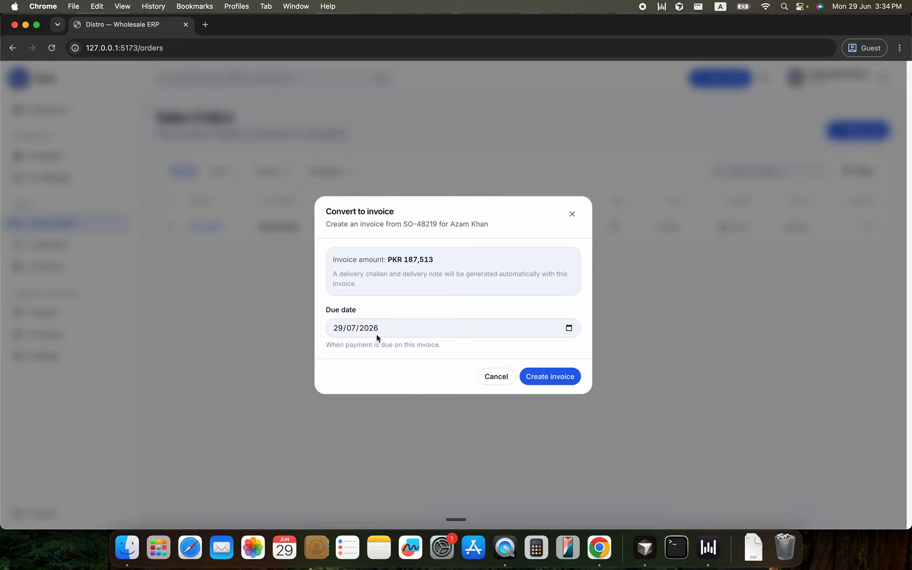
left_click(537, 380)
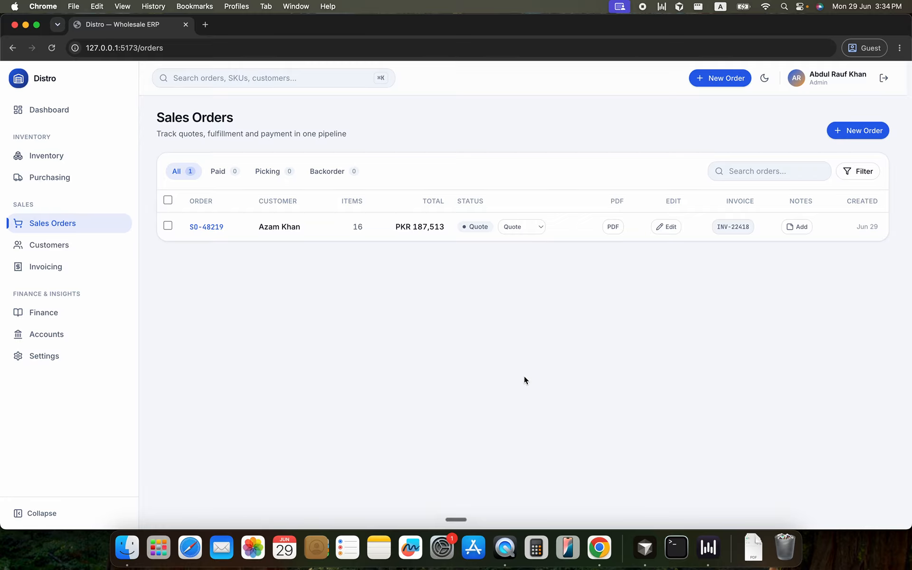
left_click(52, 267)
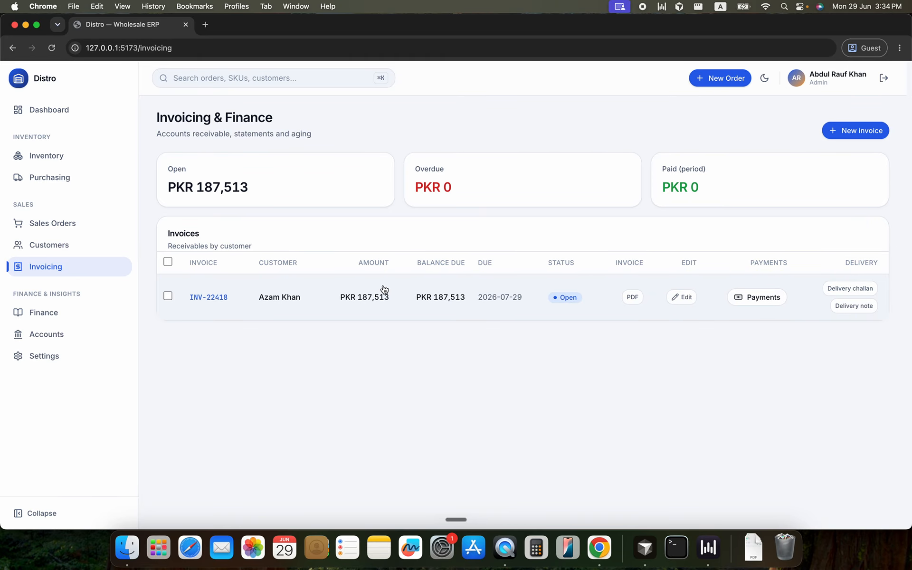
Revisit the sales order list, and preview the delivery challan and delivery note generated for the invoice
left_click(65, 231)
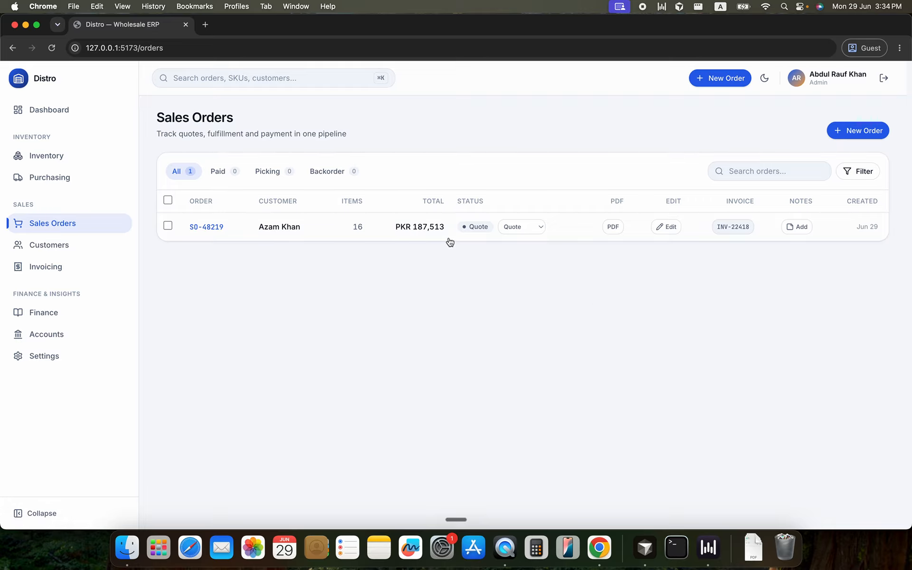
left_click(72, 271)
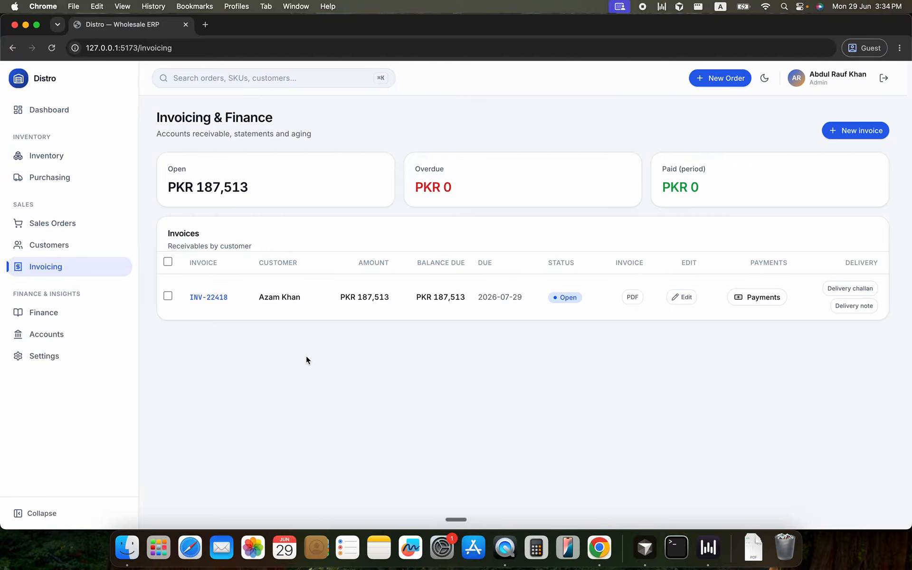
left_click(823, 287)
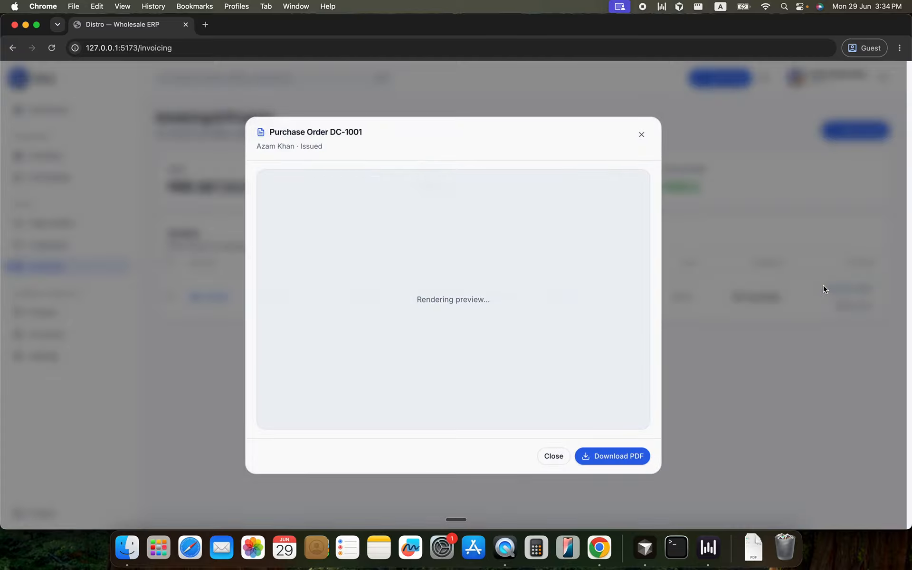
left_click(554, 456)
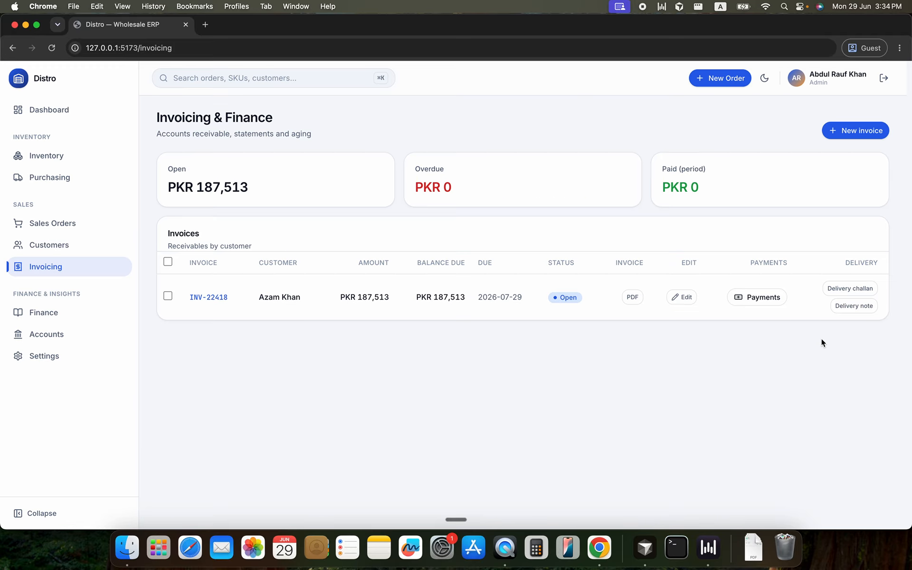
left_click(842, 305)
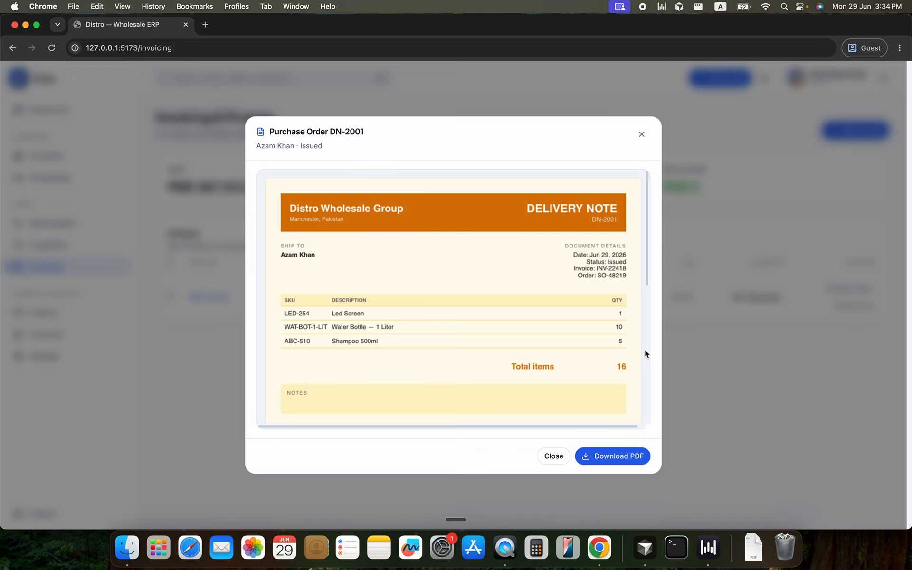
left_click(547, 457)
left_click(836, 288)
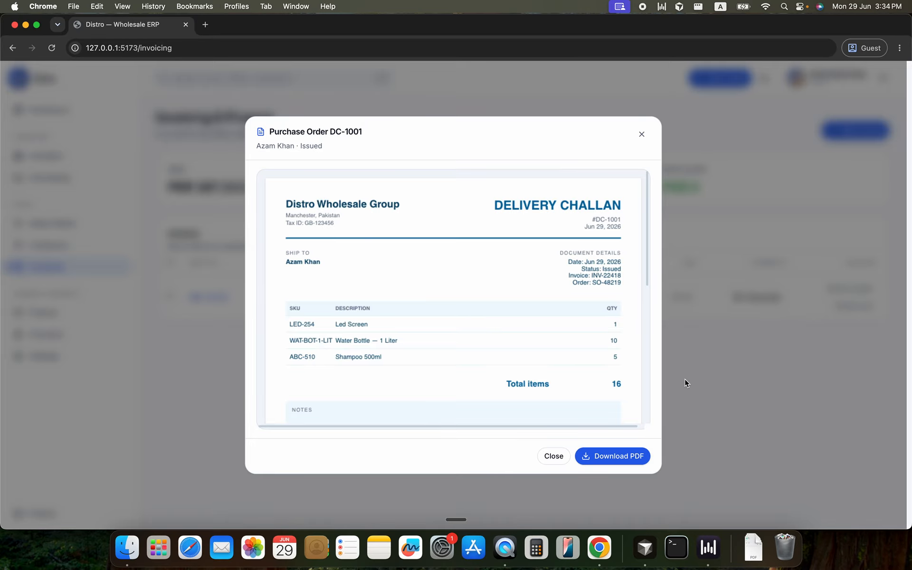
left_click(557, 459)
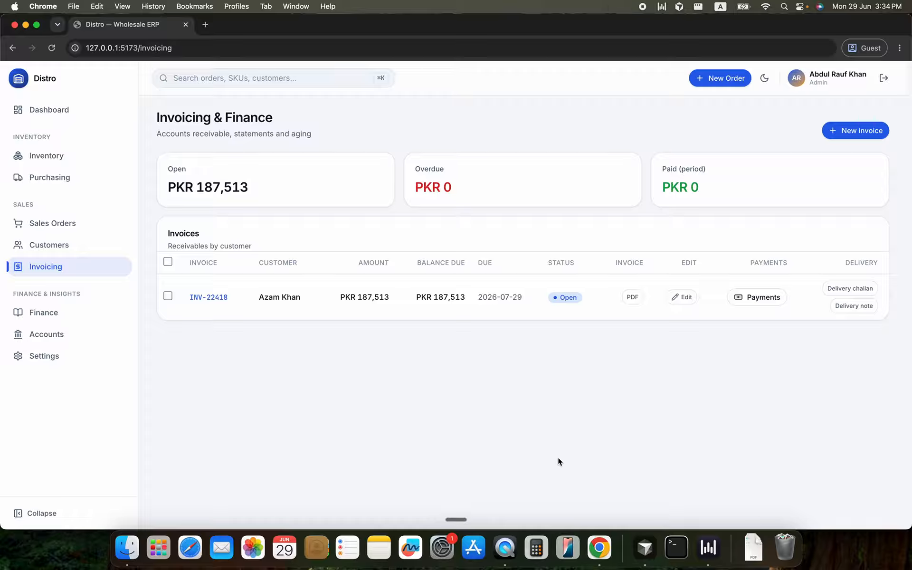
Review the customer's transaction history and invoice entry in the Finance customer balances, and close it
left_click(64, 320)
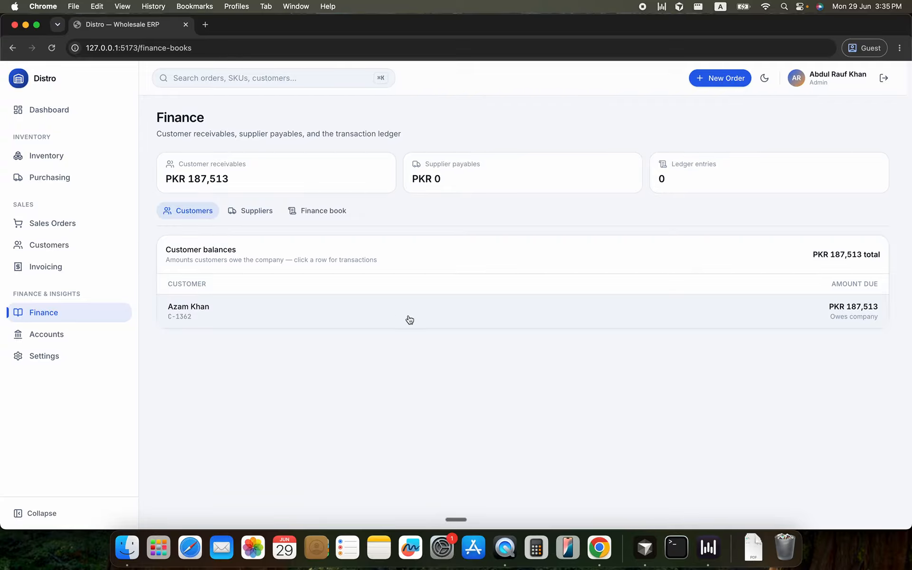
left_click(276, 322)
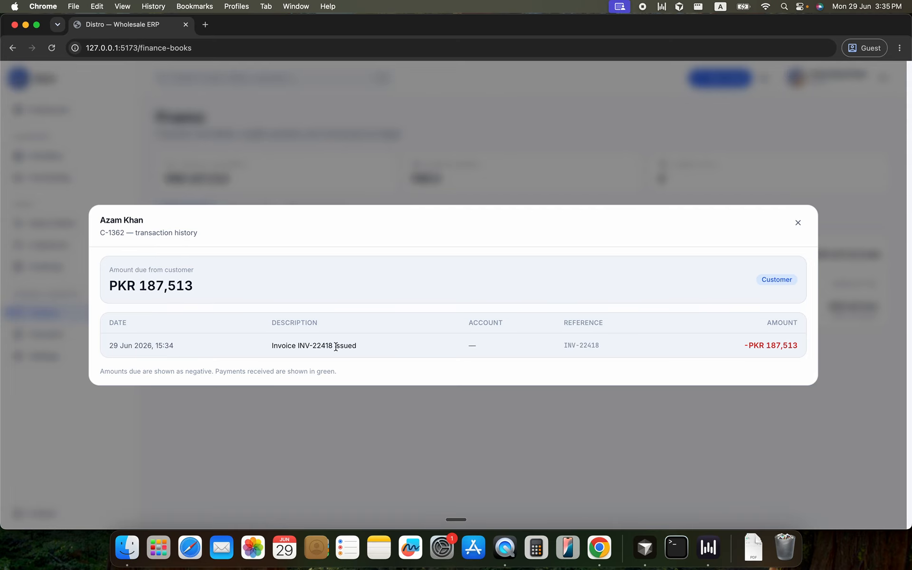
left_click_drag(564, 345, 611, 346)
left_click(752, 347)
left_click(820, 346)
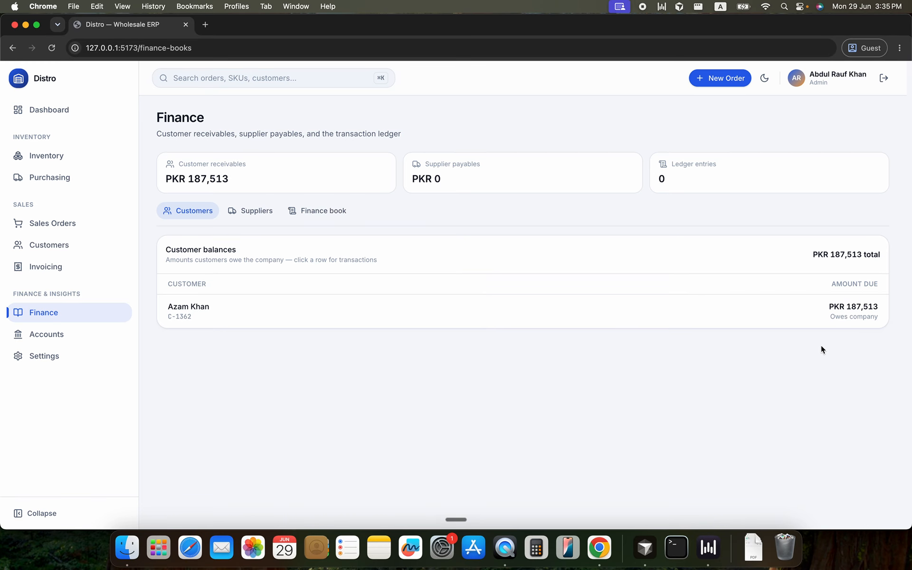
Preview the invoice's PDF from the invoice list, check its line items and totals, and close it
left_click(34, 275)
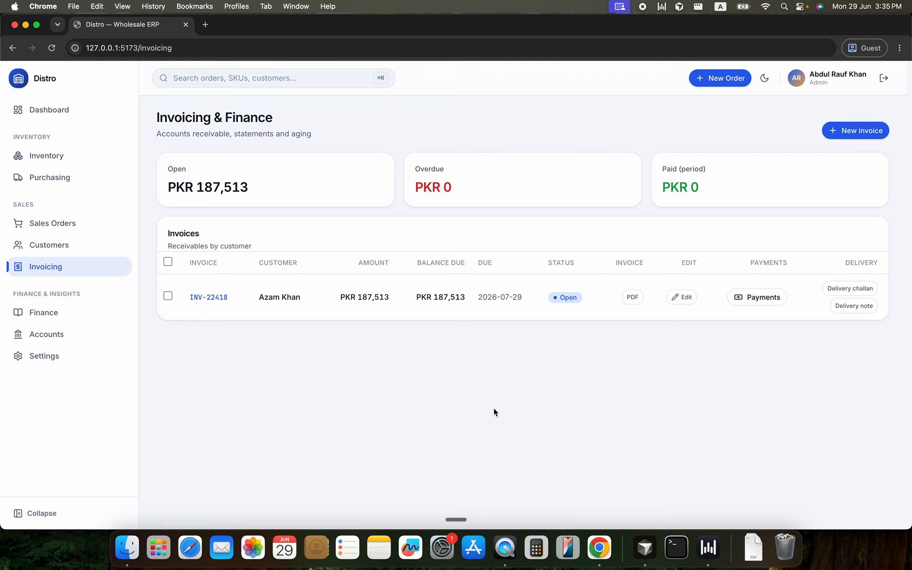
left_click(631, 298)
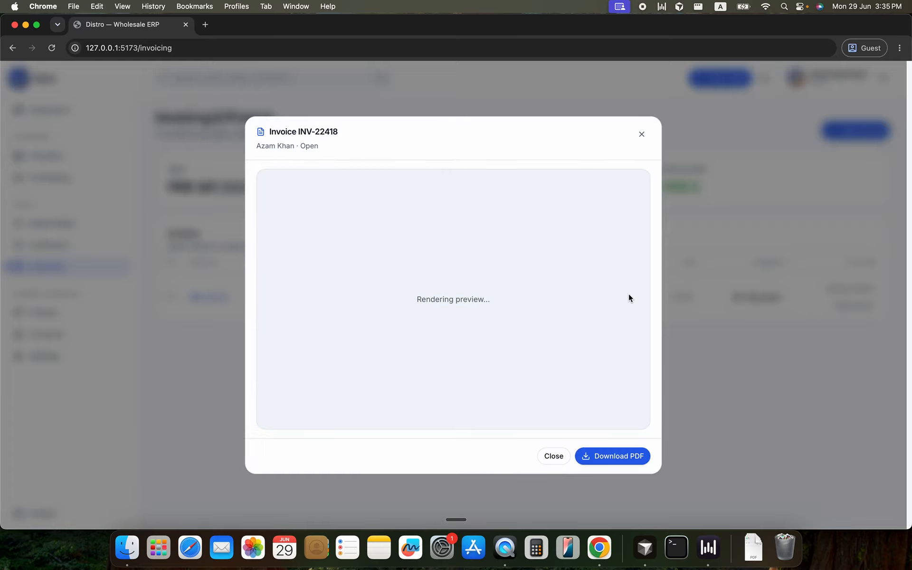
scroll(442, 308, "down", 4)
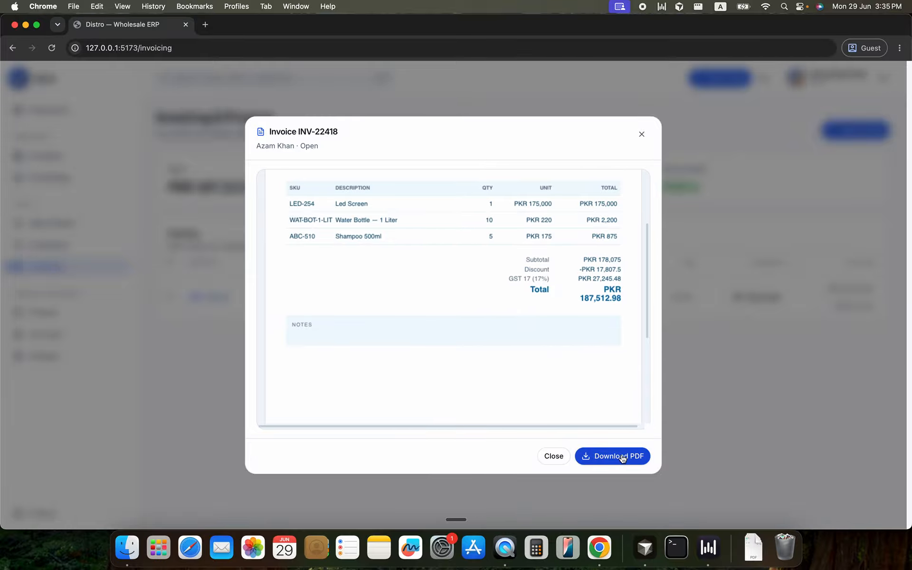
left_click(733, 389)
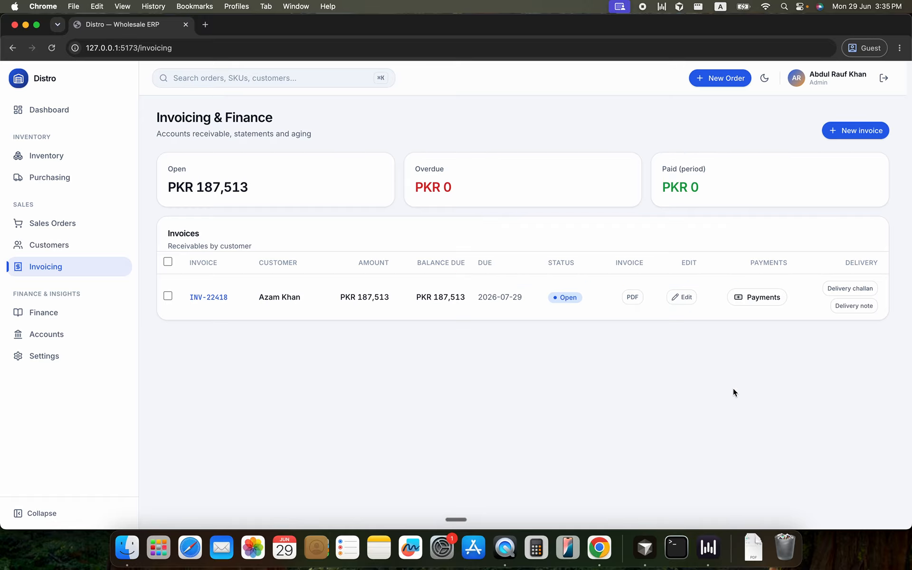
Review the invoice's editable details, discount and line items, and leave without saving changes
left_click(681, 298)
scroll(187, 274, "down", 4)
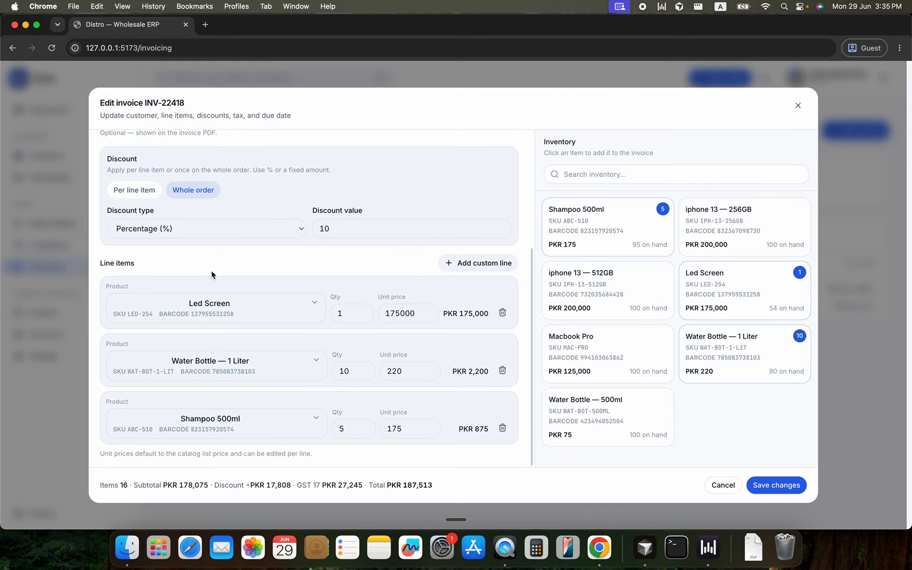
scroll(311, 299, "up", 4)
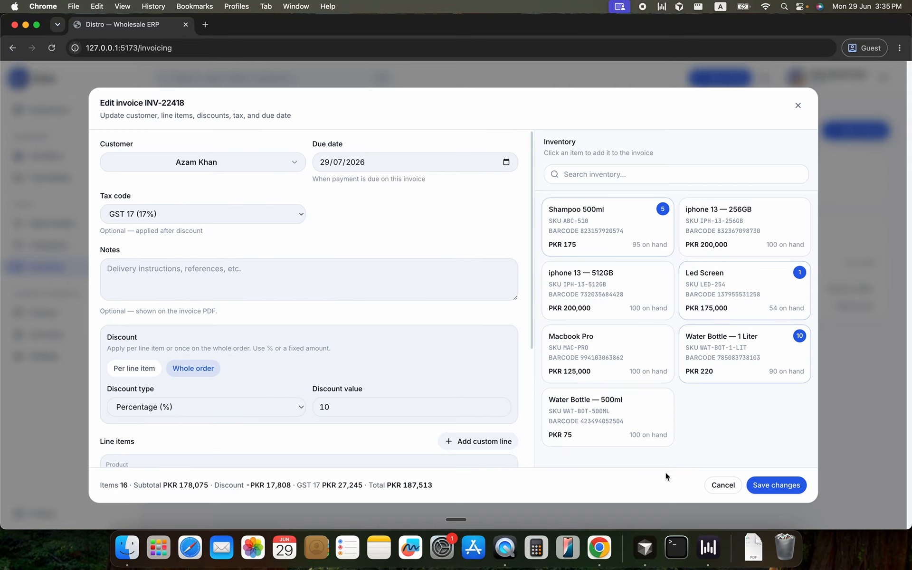
left_click(722, 485)
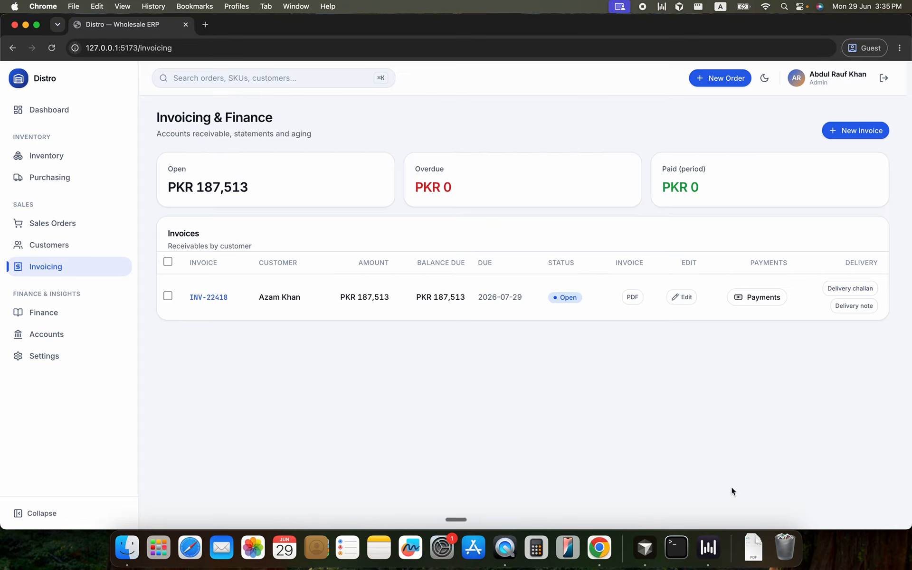
Start a new payment for the invoice and set the payment amount to 100000
left_click(750, 299)
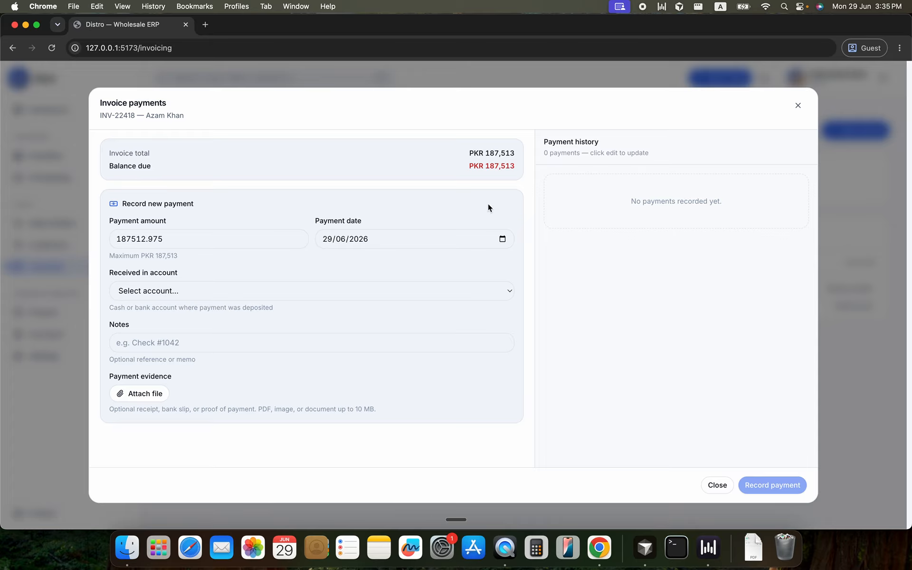
mouse_move(469, 152)
left_mouse_down()
mouse_move(519, 154)
mouse_move(473, 166)
left_mouse_up()
left_click(191, 243)
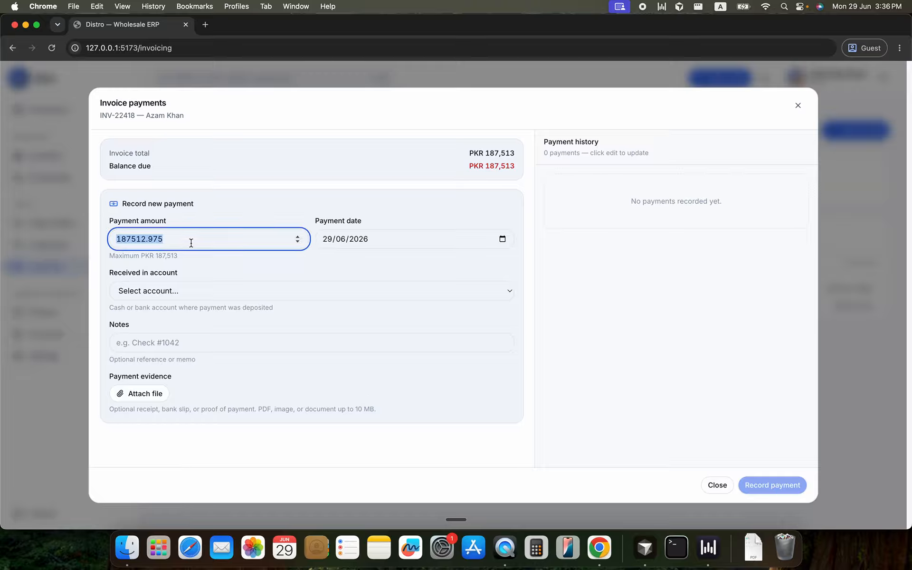
type("100000")
left_click(297, 267)
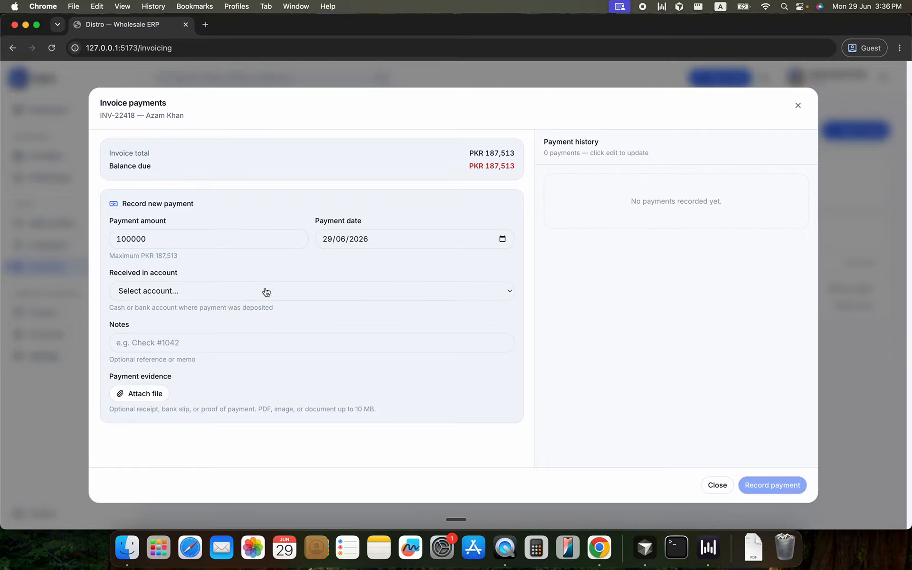
Choose Main Company Bankislami (Bank Islami) as the receiving account, add the note "Check # 1212" and record the payment
left_click(213, 293)
left_click(199, 313)
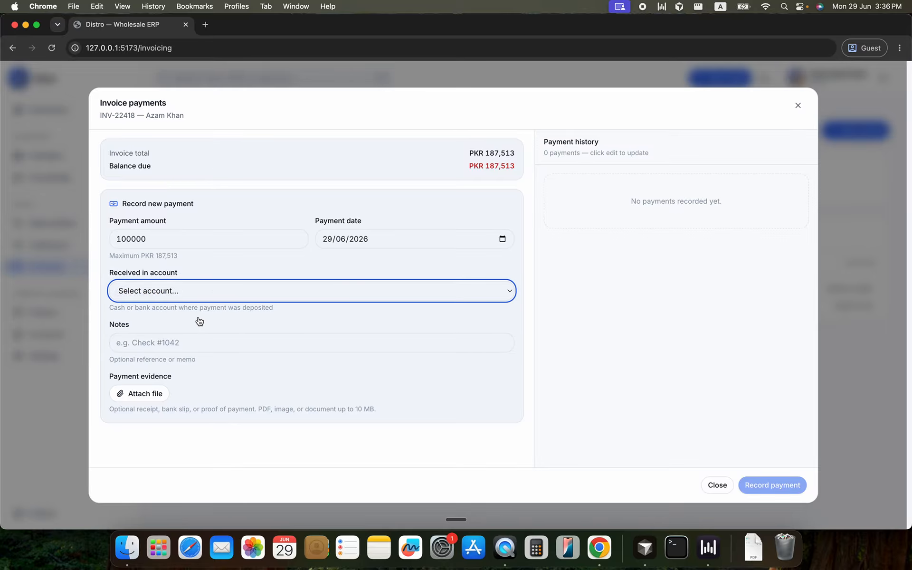
left_click(184, 342)
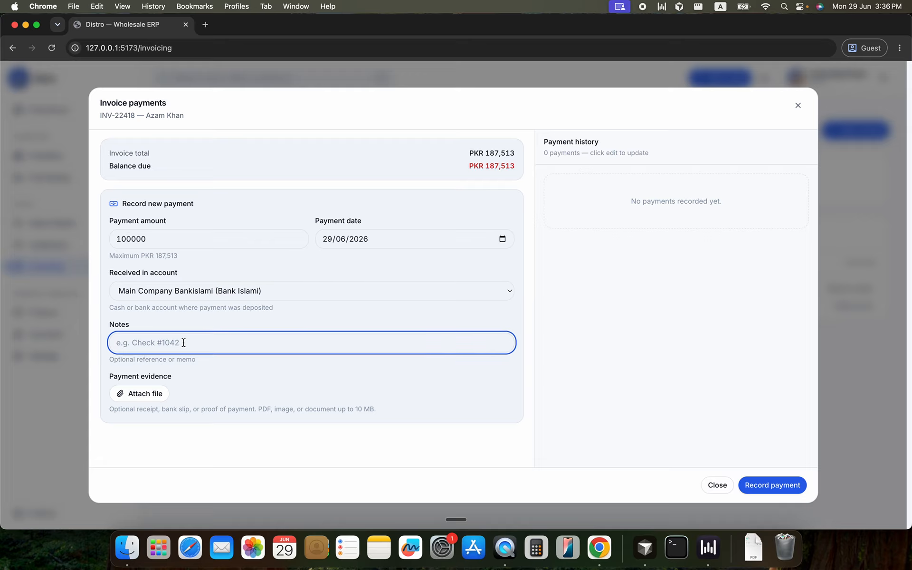
type("Check # 1212")
left_click(750, 484)
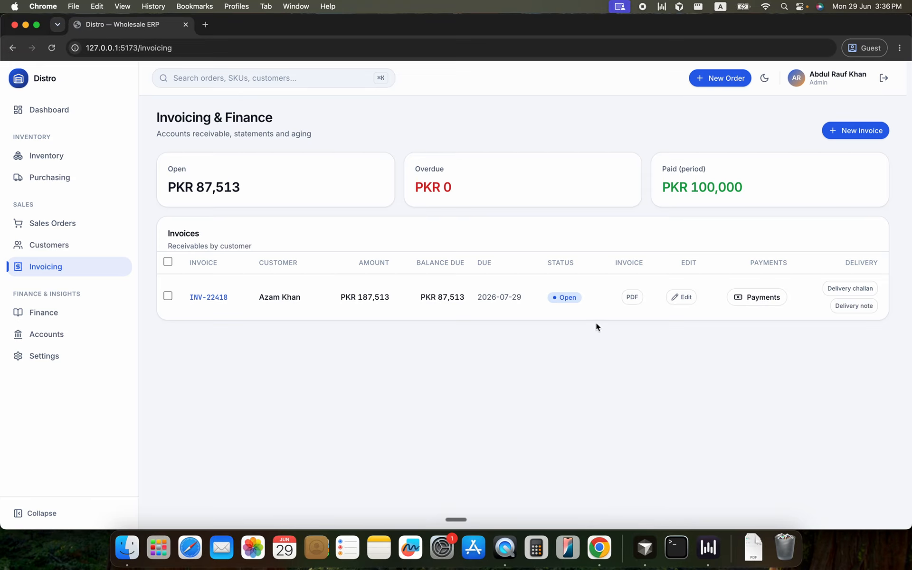
Review the invoice's payment history and balance due, and check the open total on the invoicing page
left_click(761, 300)
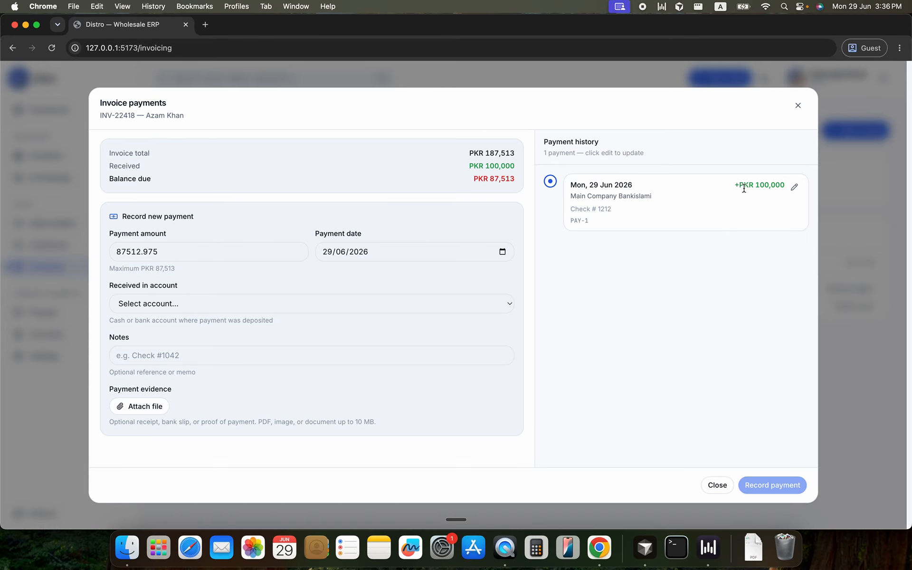
left_click_drag(612, 210, 570, 221)
left_click_drag(473, 179, 513, 181)
left_click(834, 284)
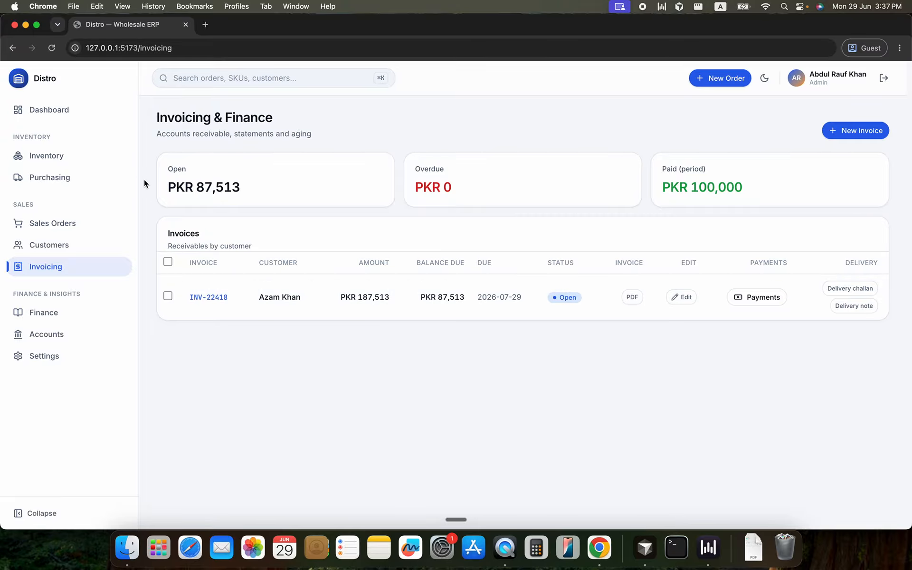
left_click_drag(161, 187, 234, 183)
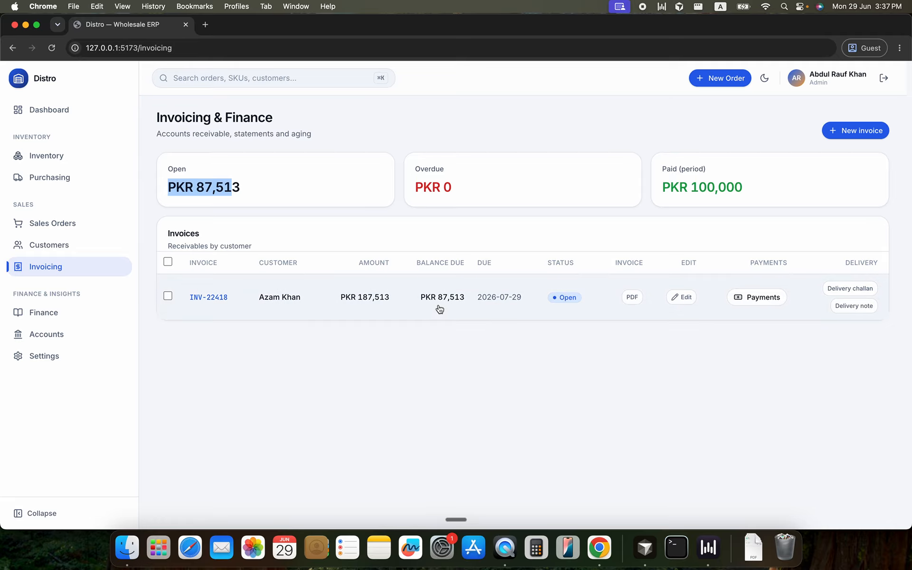
Check in Finance how the partial payment and the invoice appear in the customer's transaction history, and close it
left_click(66, 324)
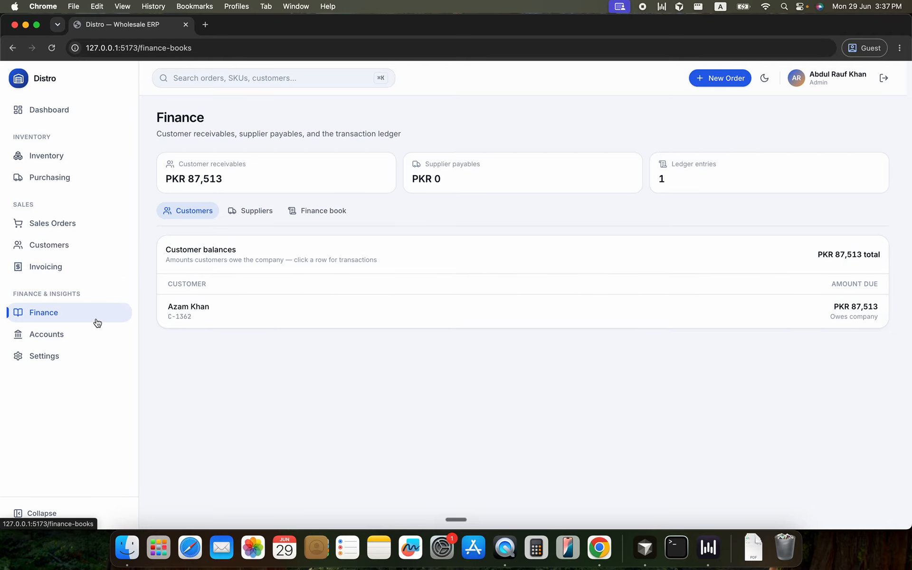
left_click(785, 324)
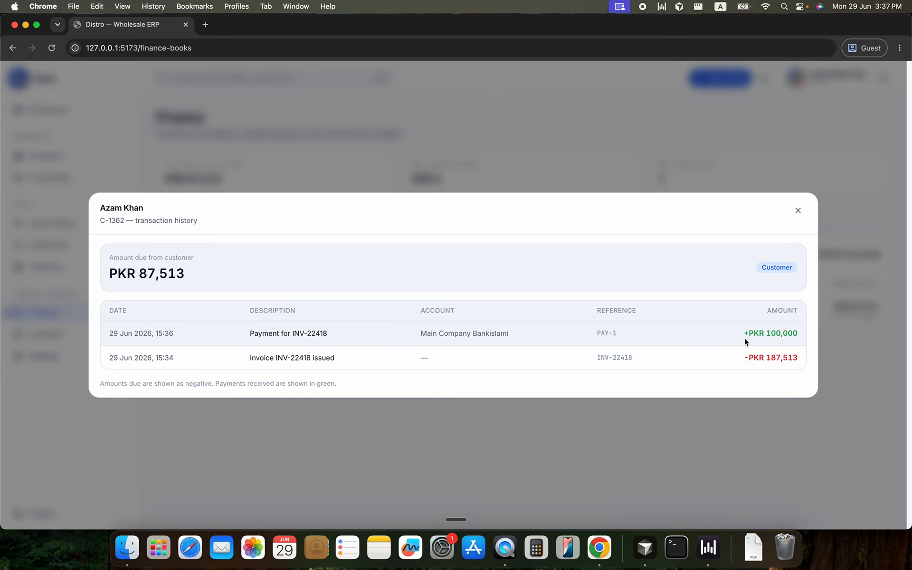
triple_click(322, 335)
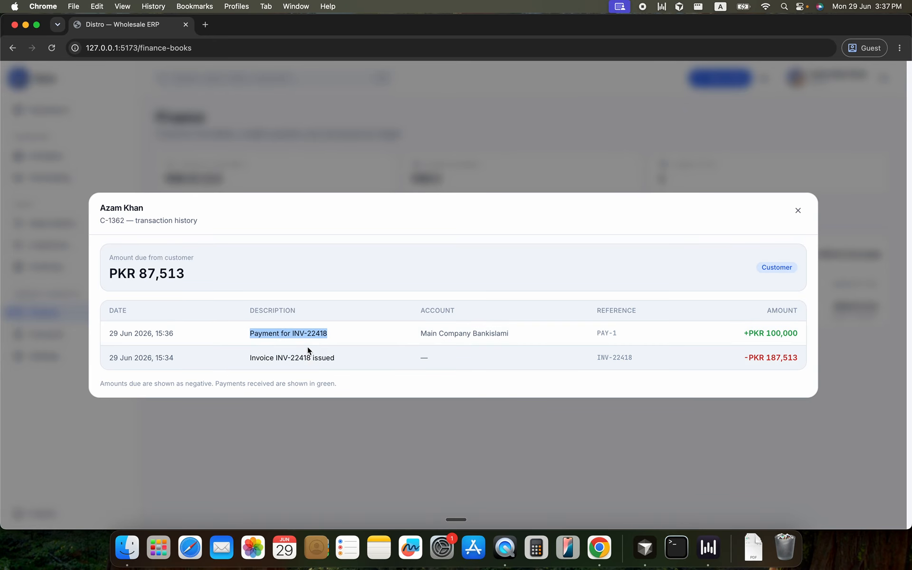
left_click_drag(274, 357, 310, 357)
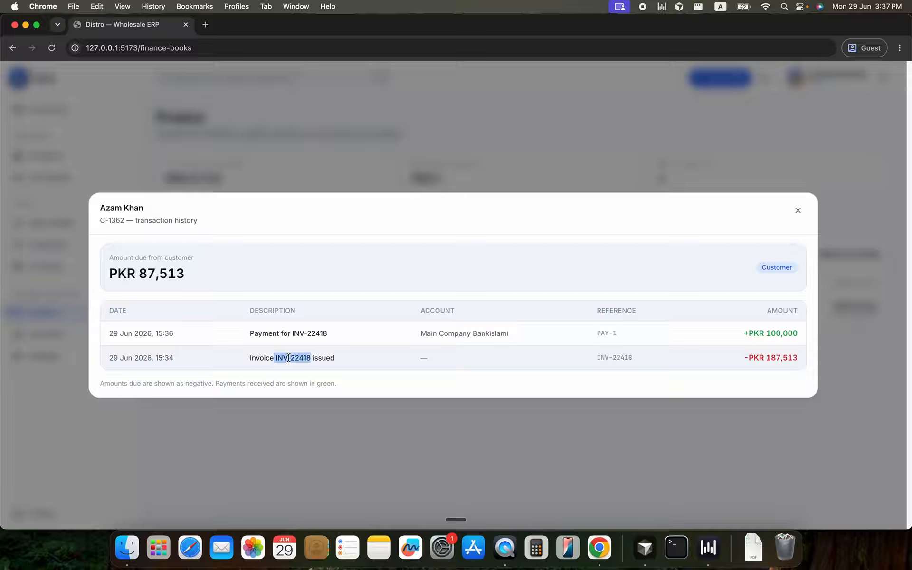
left_click(796, 209)
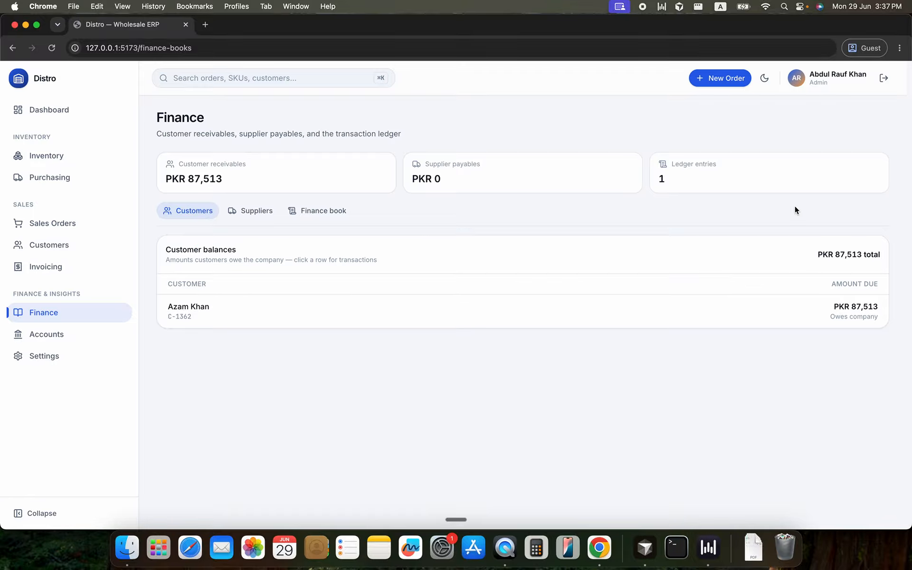
Record a second invoice payment for the full remaining balance of 87512.98, received in Main Company Bankislami (Bank Islami)
left_click(88, 266)
left_click(758, 299)
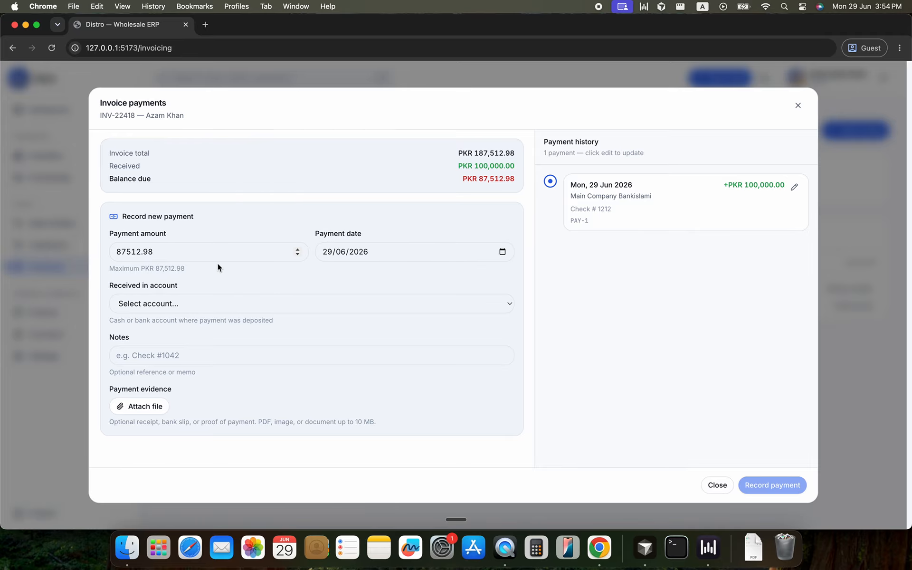
left_click(156, 252)
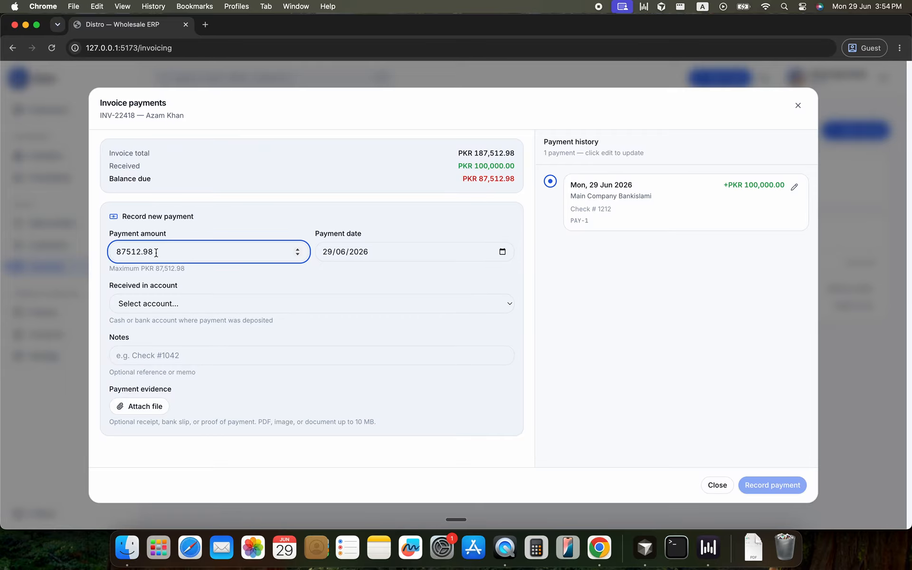
left_click(186, 303)
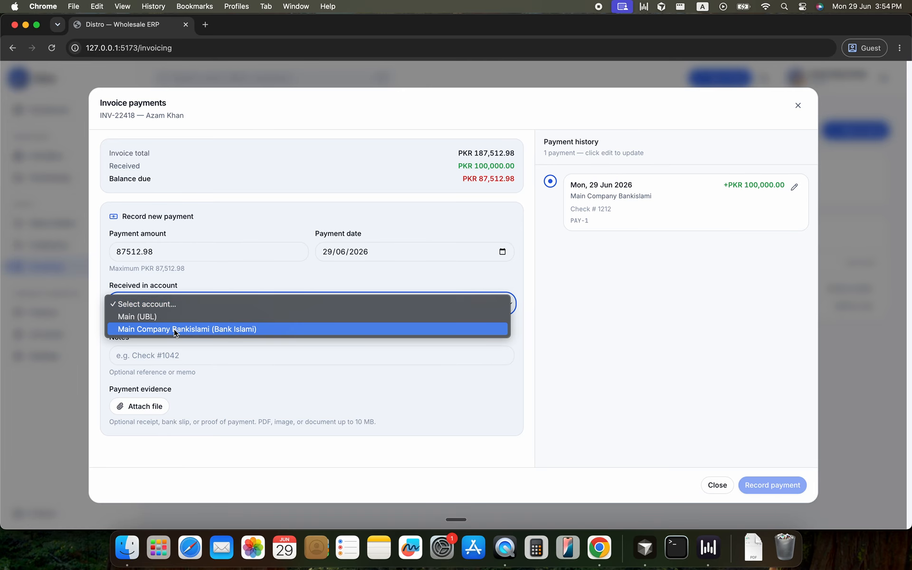
left_click(175, 329)
left_click(168, 356)
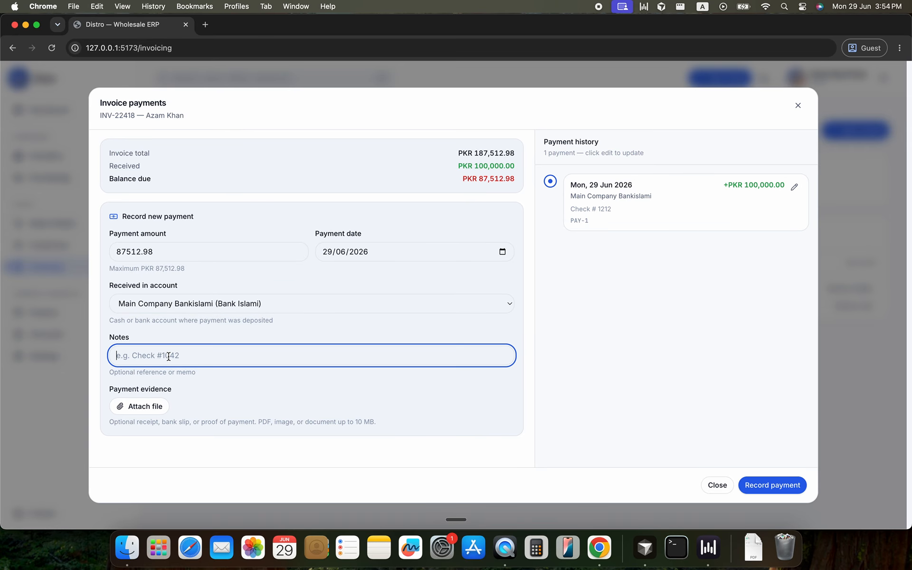
left_click(772, 484)
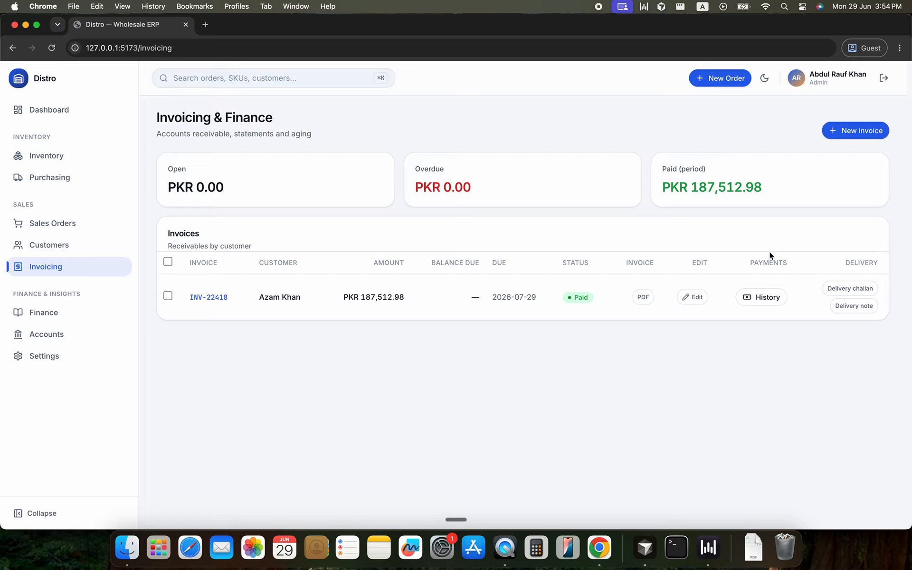
Review the paid invoice's payment history and the customer's full transaction history in Finance
left_click(749, 302)
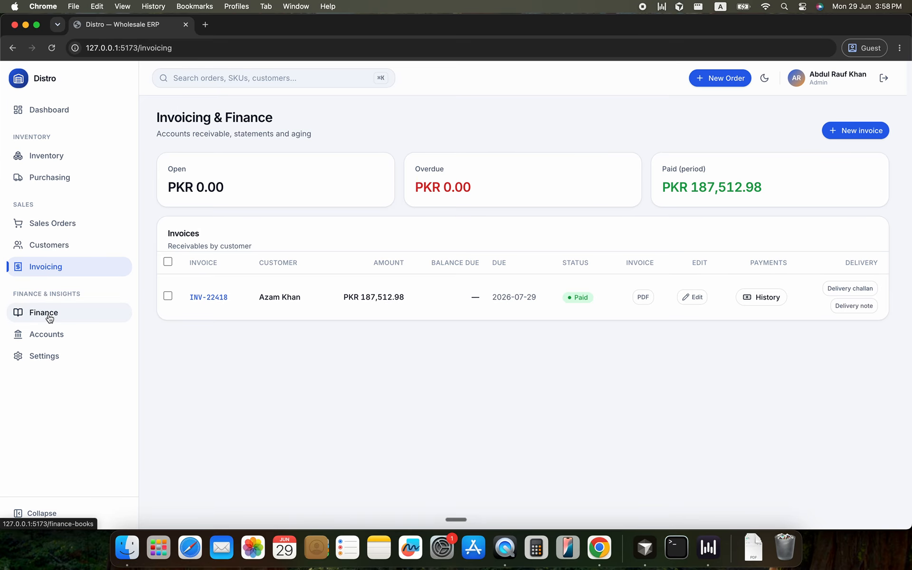
left_click(50, 317)
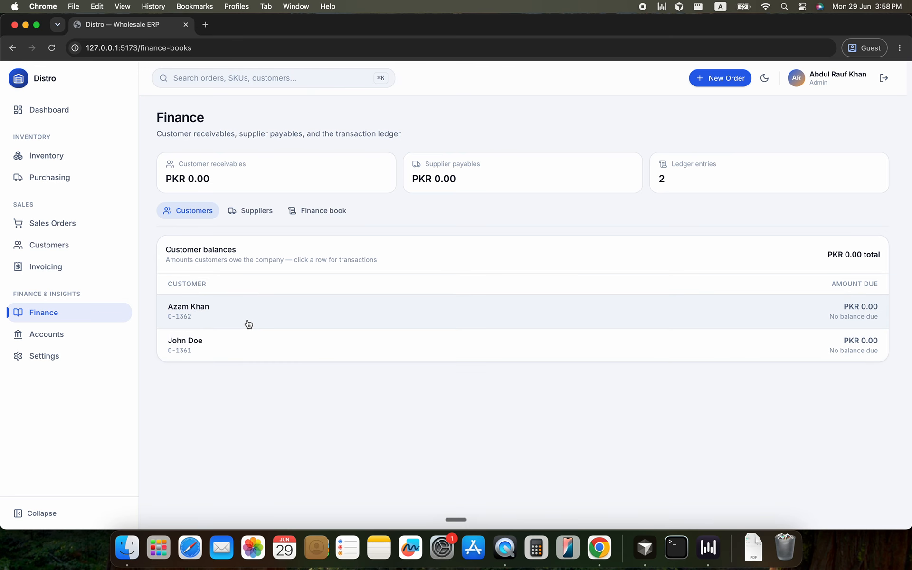
left_click(248, 324)
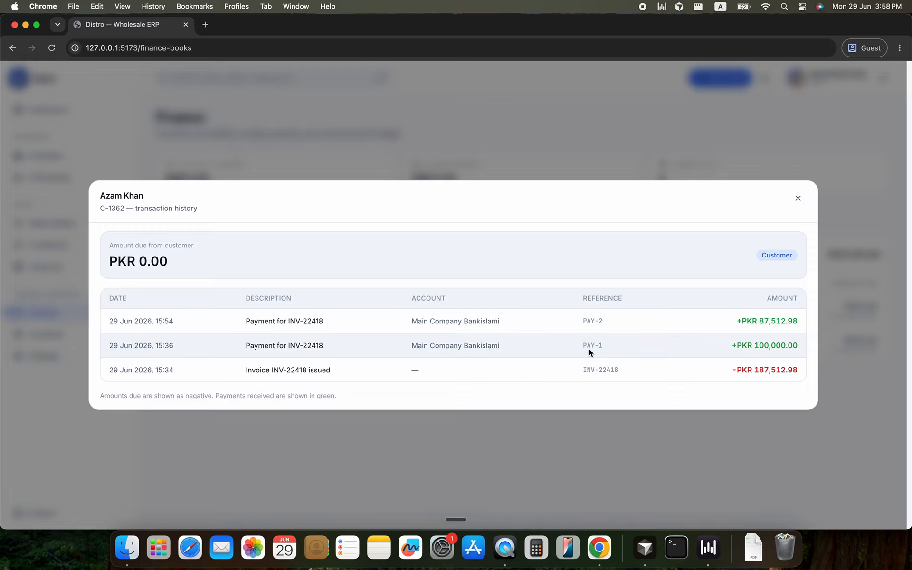
left_click(482, 448)
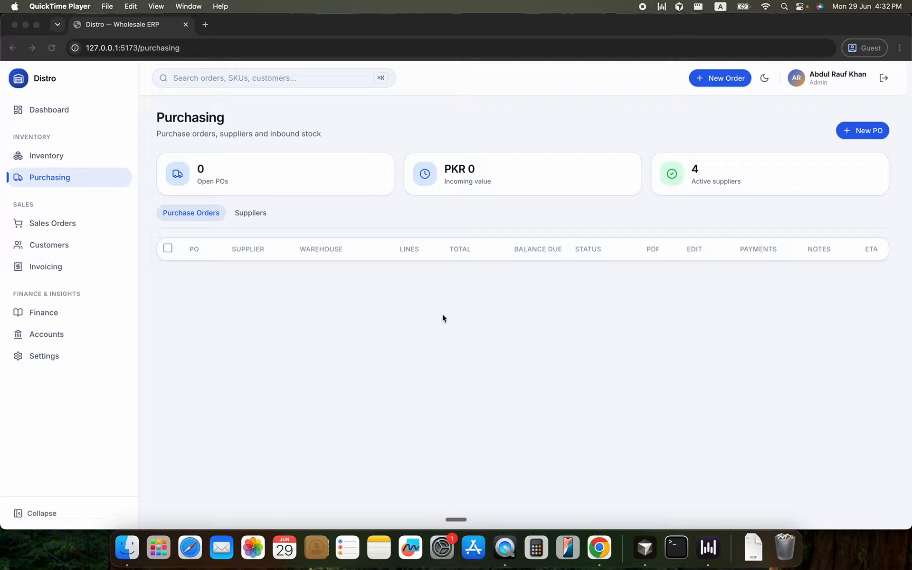
Look over the supplier list and the form for adding a supplier, and close the form without creating one
left_click(624, 203)
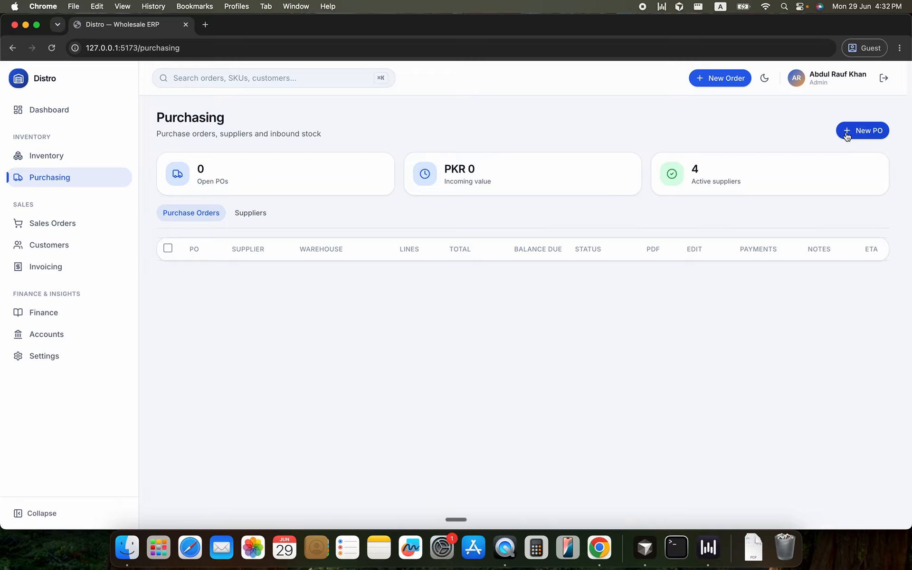
left_click(261, 216)
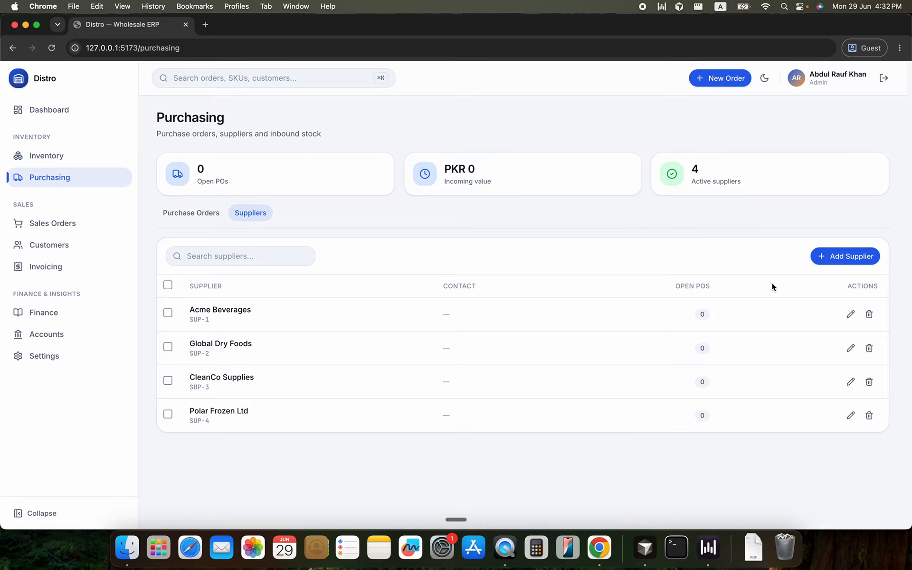
left_click(861, 256)
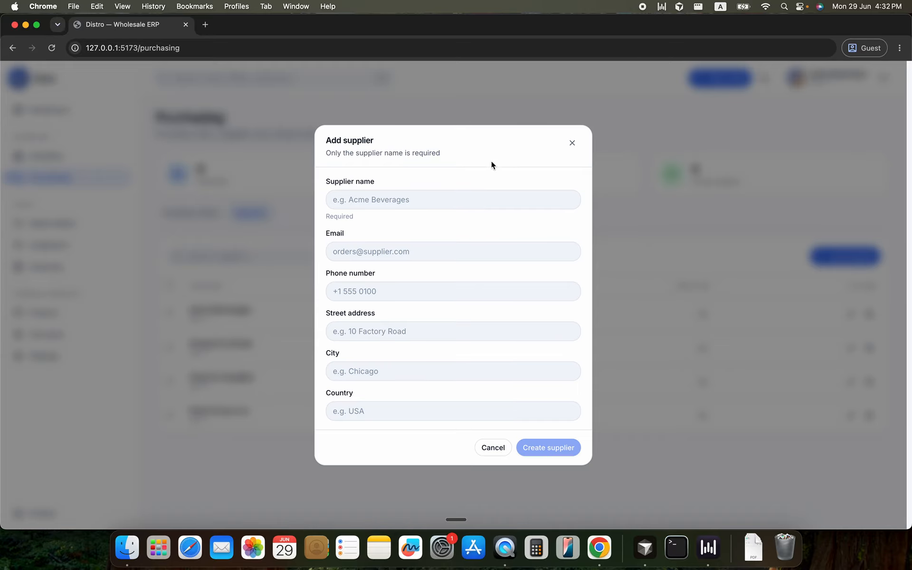
left_click(645, 483)
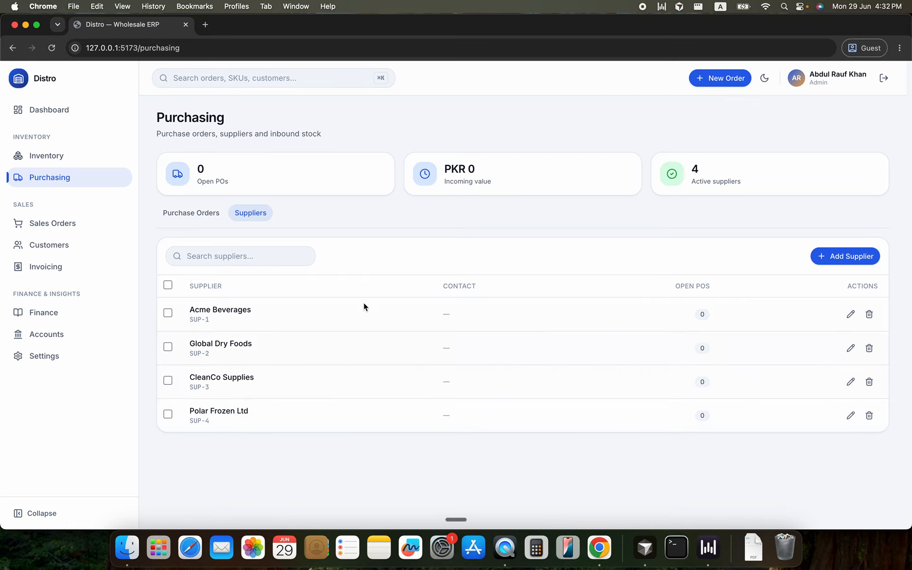
Start a new purchase order from supplier Acme Beverages, delivered to warehouse WH-D South, with an ETA of 5 days
left_click(214, 222)
left_click(874, 133)
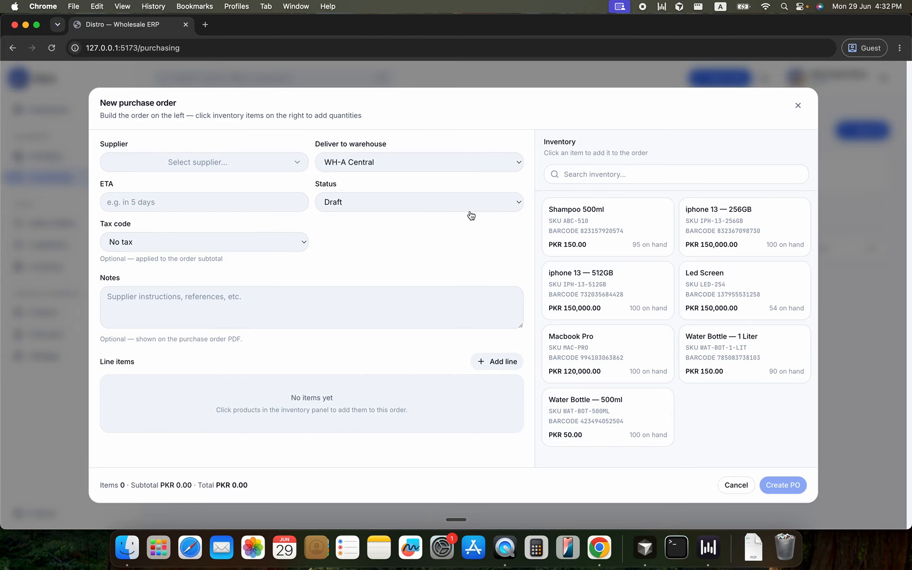
left_click(377, 168)
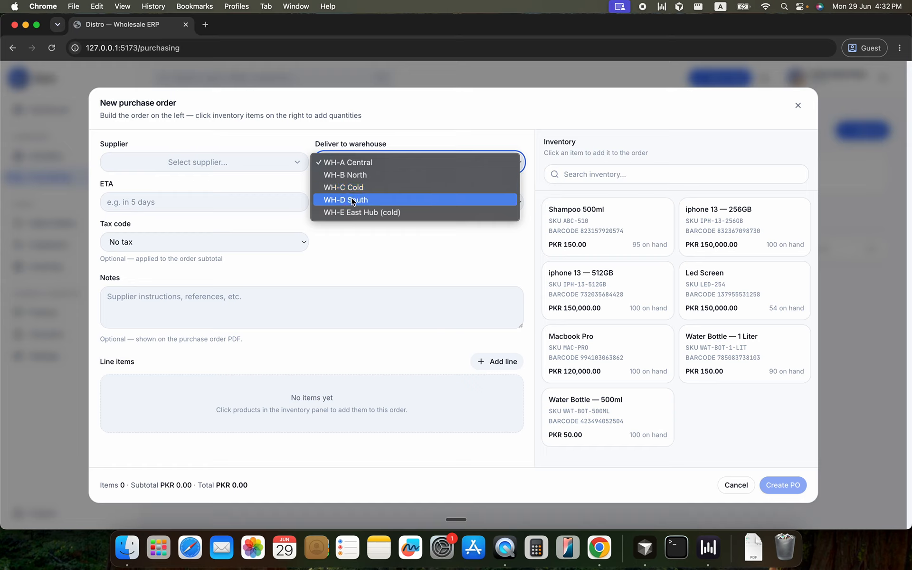
left_click(363, 202)
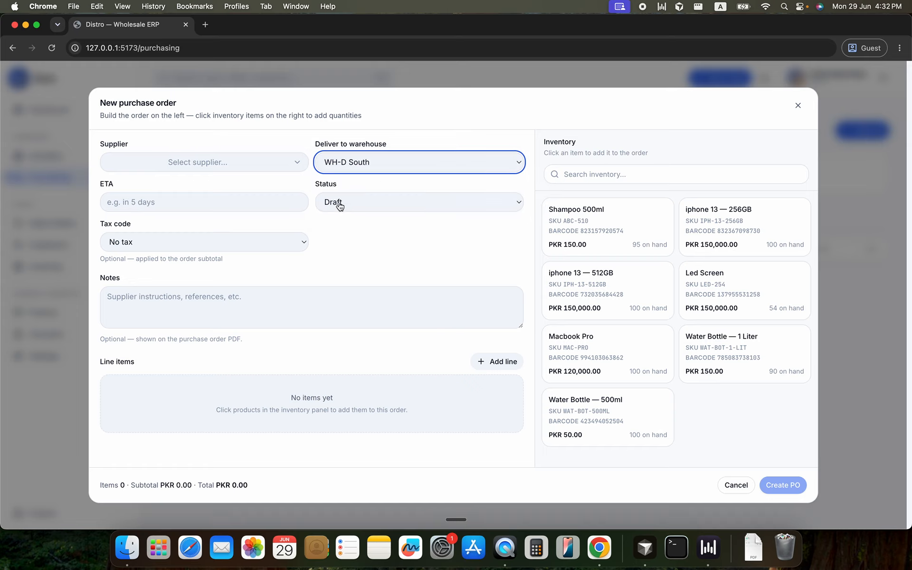
left_click(288, 164)
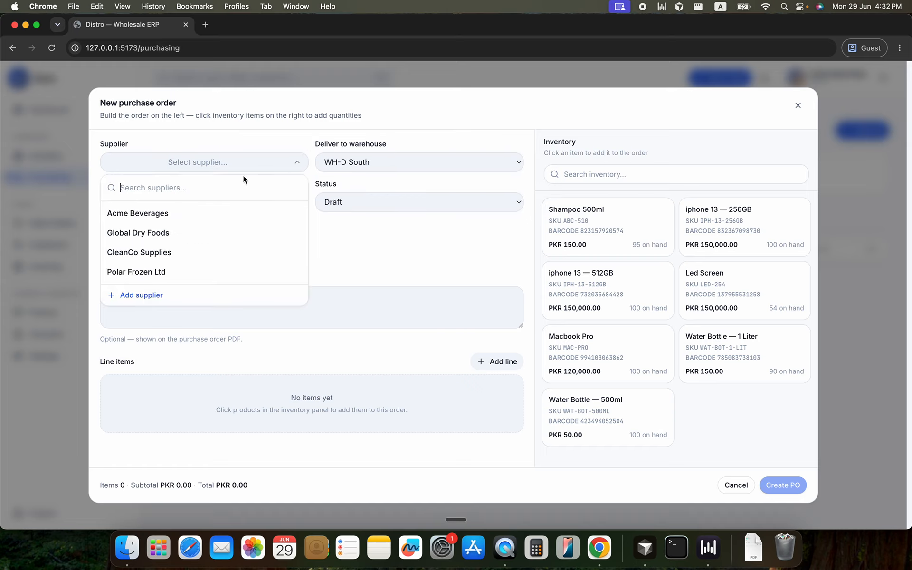
left_click(212, 217)
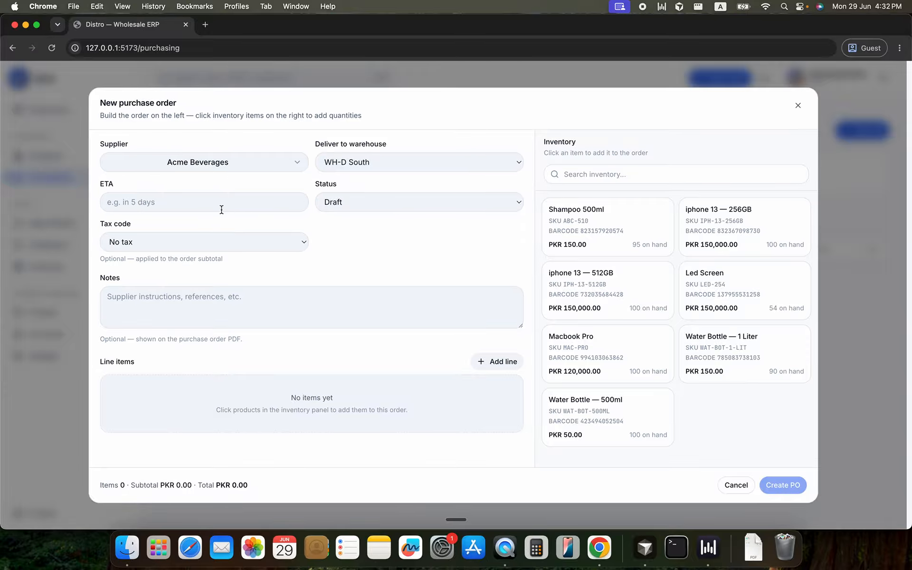
left_click(221, 209)
type("5 days")
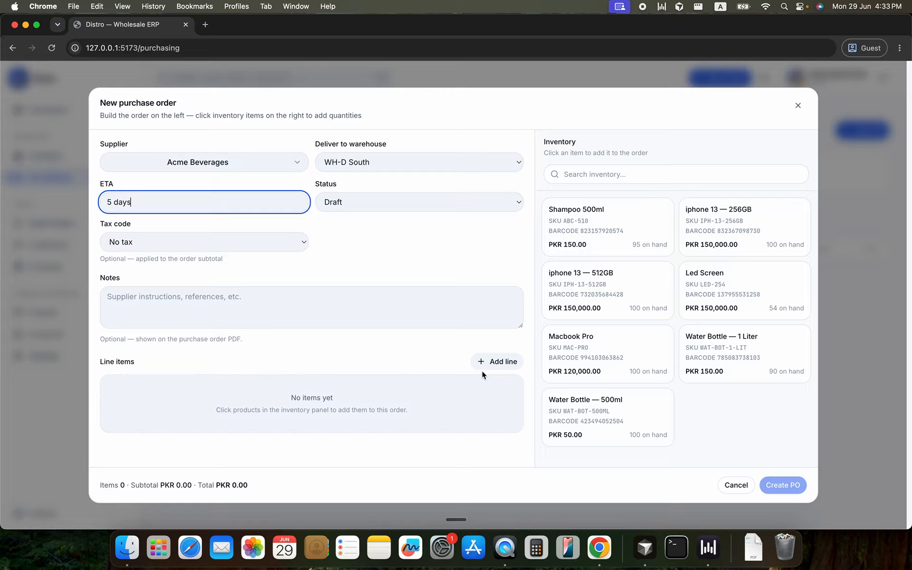
Add 4 Shampoo 500ml, 4 Water Bottle 1 Liter, 4 Water Bottle 500ml and 2 Macbook Pro, and create the purchase order
left_click(609, 233)
left_click(610, 232)
left_click(609, 232)
left_click(610, 232)
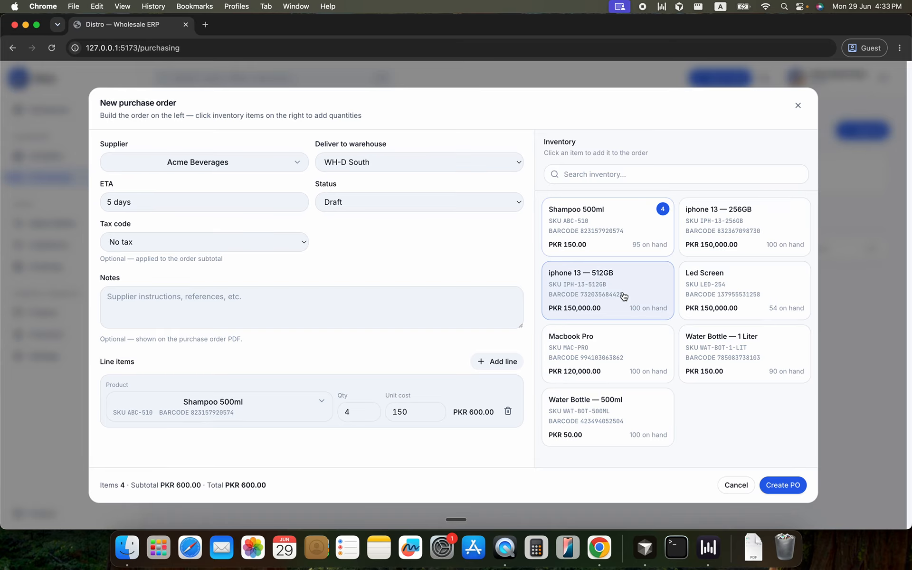
left_click(705, 349)
left_click(705, 349)
left_click(705, 349)
left_click(705, 349)
left_click(621, 401)
left_click(621, 401)
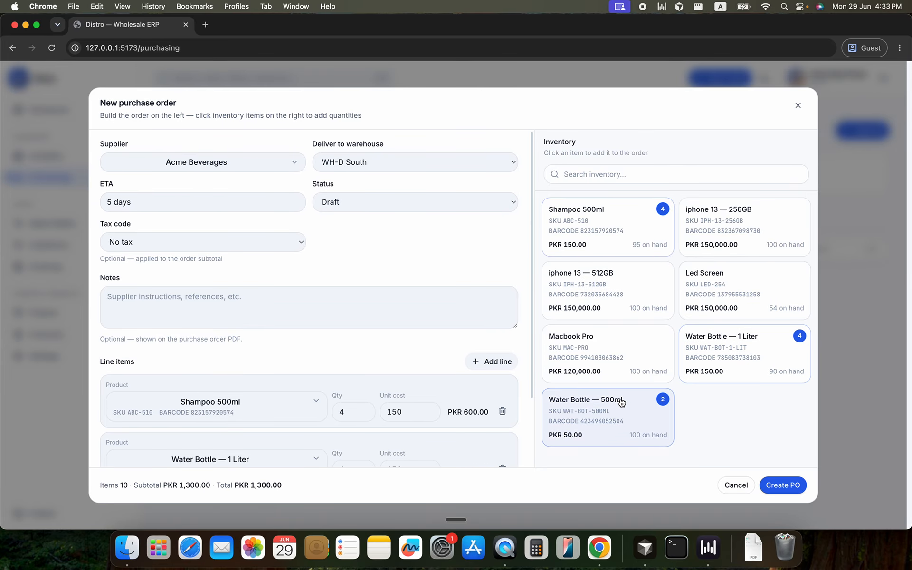
left_click(621, 401)
left_click(621, 401)
left_click(633, 374)
left_click(633, 375)
scroll(448, 321, "down", 3)
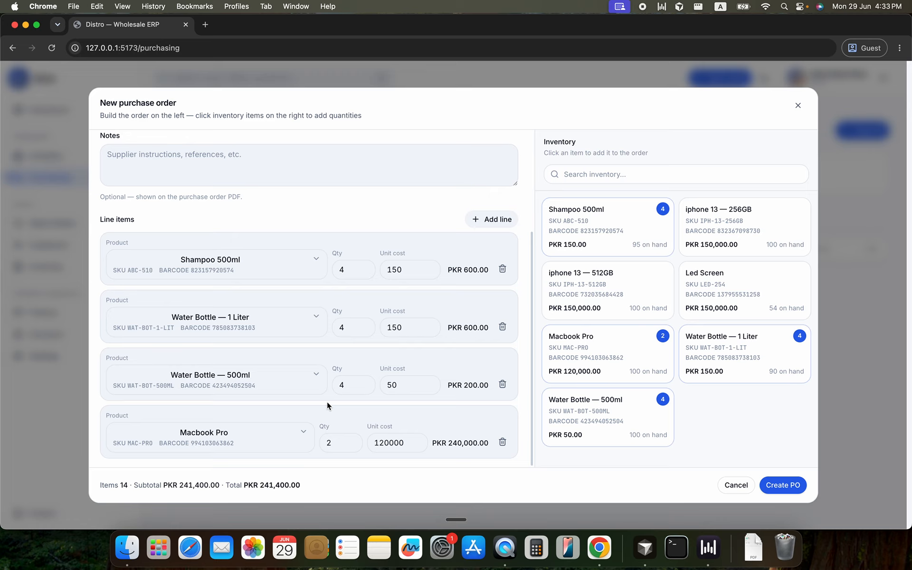
scroll(327, 405, "up", 3)
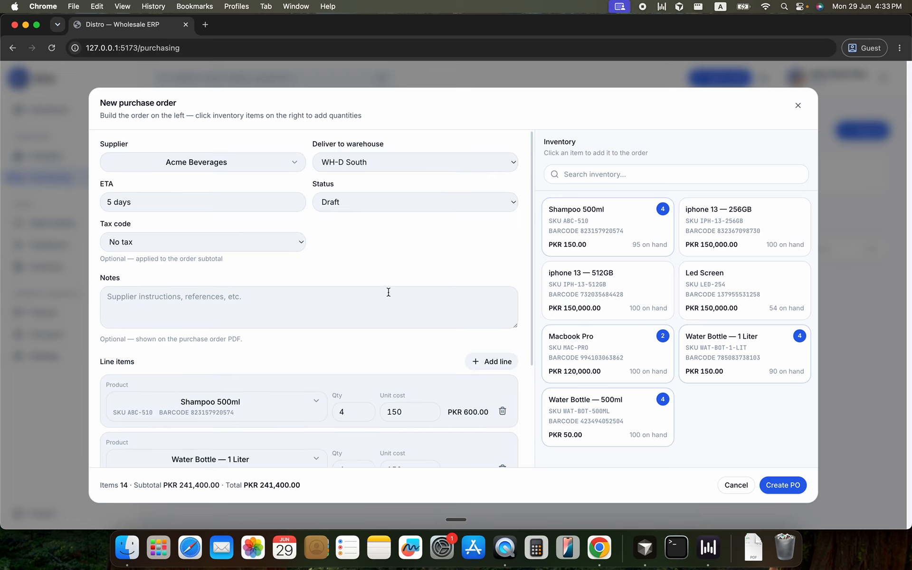
left_click(785, 485)
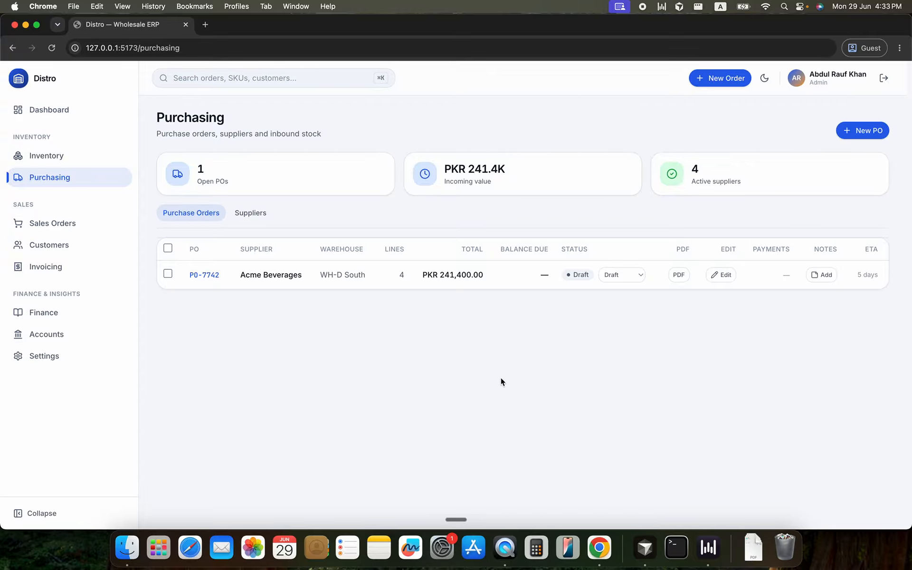
Review the purchase order's PDF preview, its edit form and its notes form, closing each without changes
left_click(678, 277)
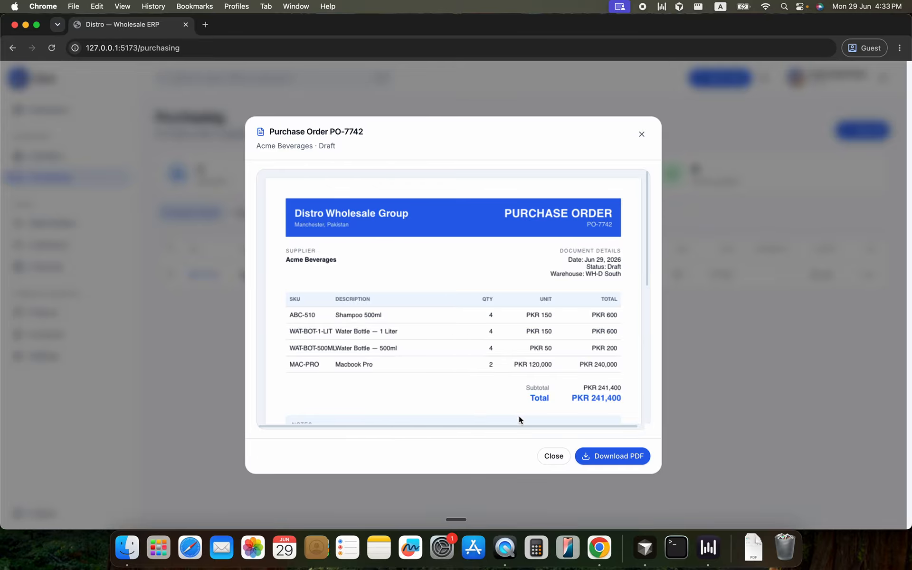
left_click(716, 332)
left_click(719, 275)
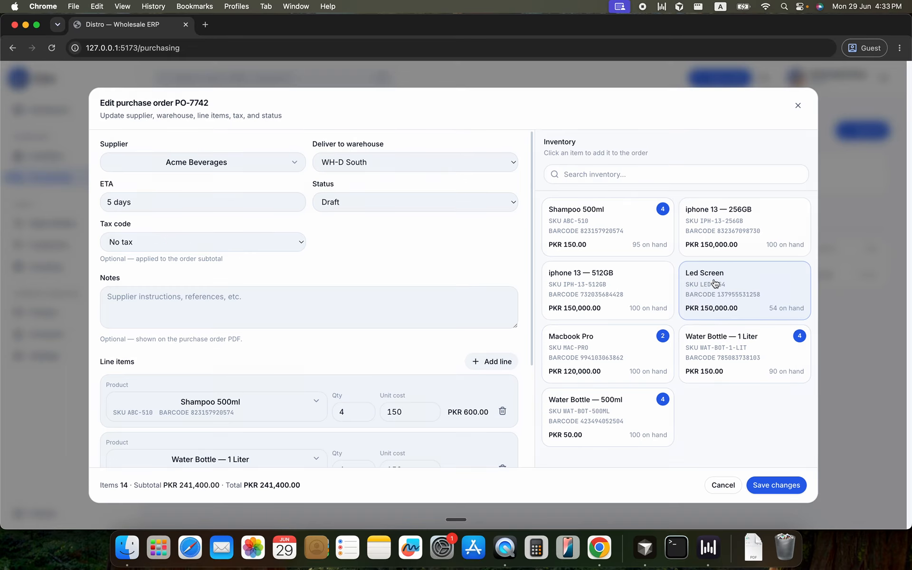
left_click(723, 485)
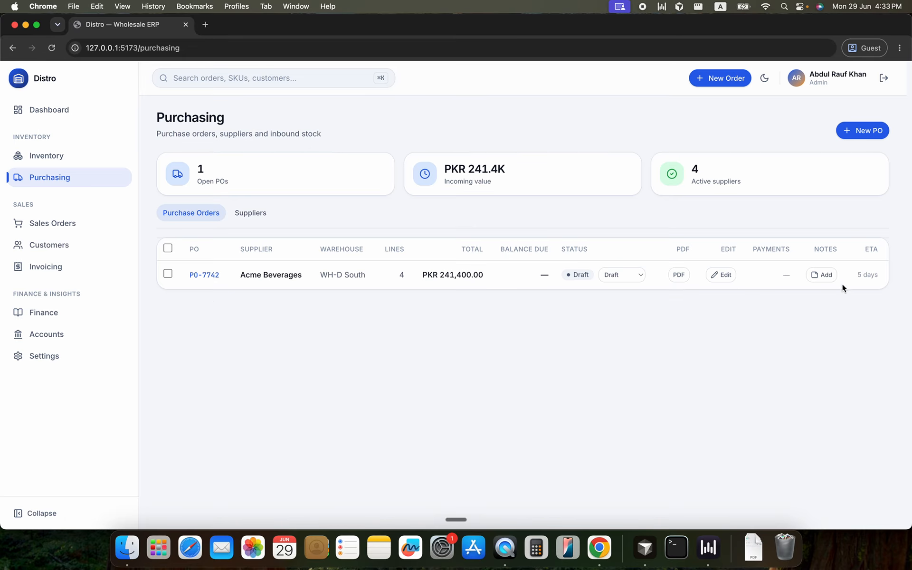
left_click(825, 278)
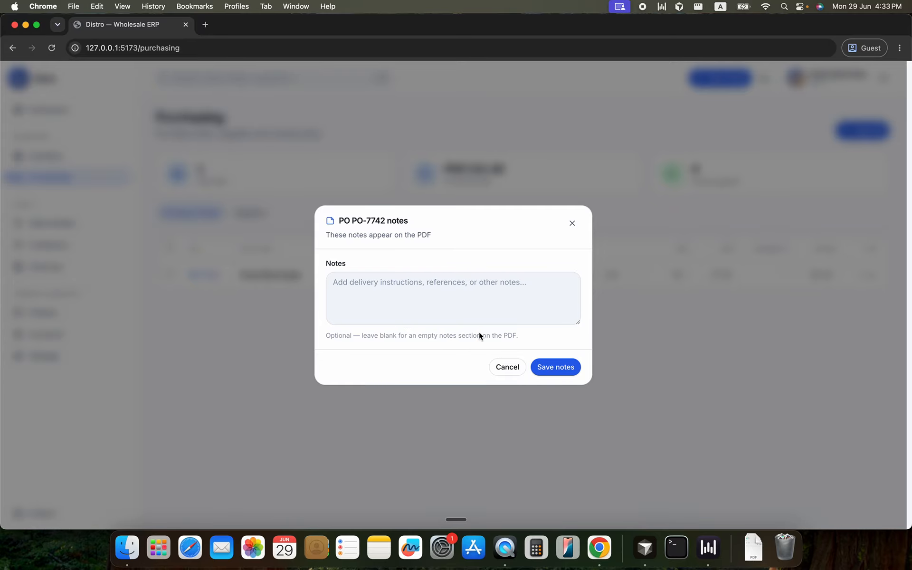
left_click(505, 366)
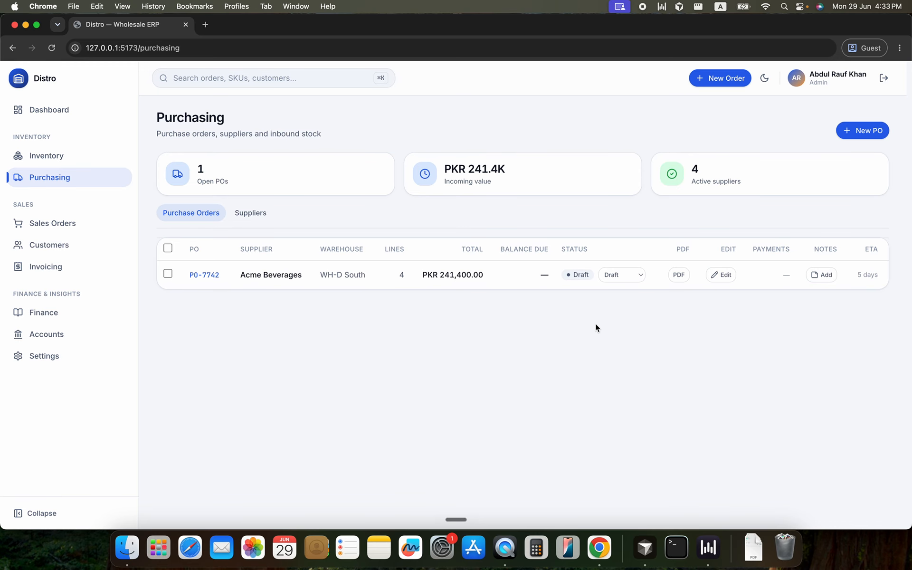
Change the Acme Beverages purchase order's status to Received
left_click(636, 281)
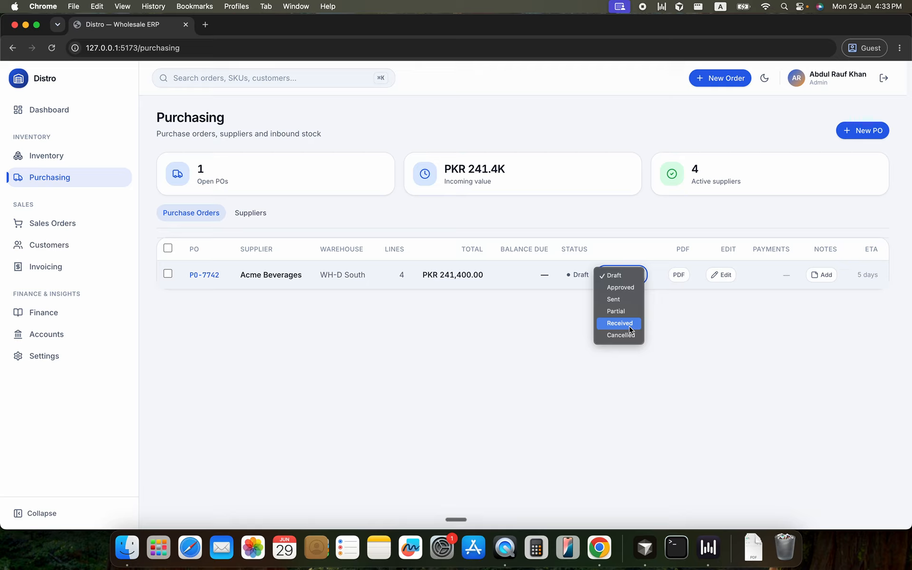
left_click(563, 329)
left_click(642, 287)
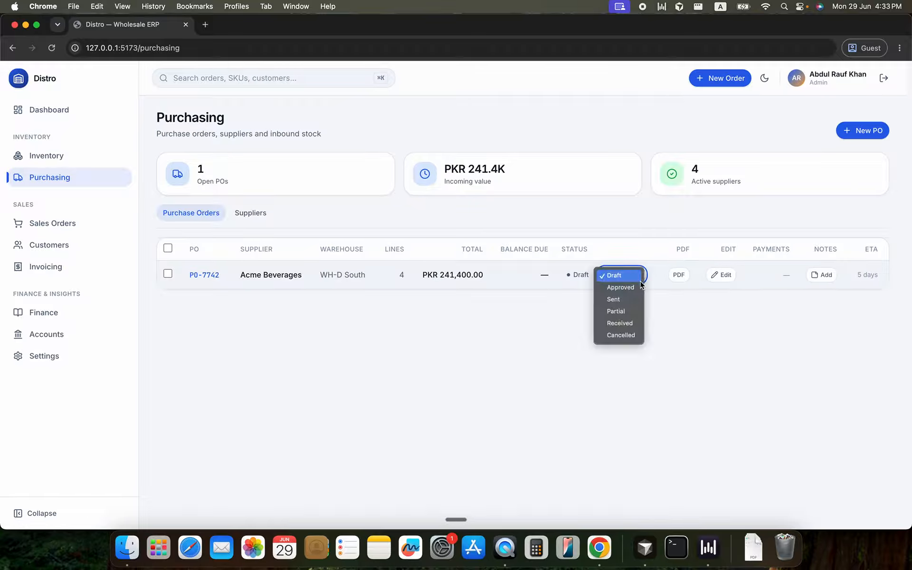
left_click(635, 322)
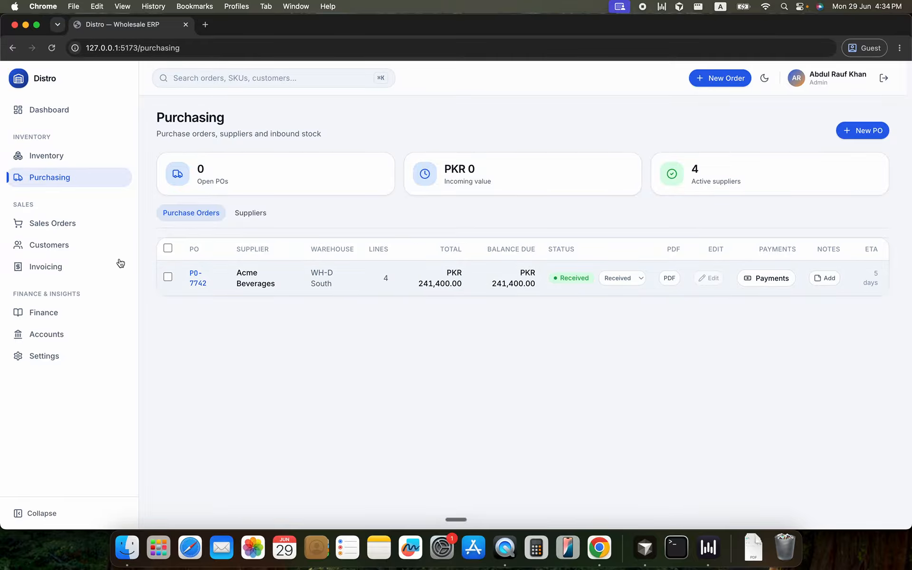
Check in Inventory the WH-D South warehouse's SKUs, inventory value and available units after the delivery
left_click(43, 157)
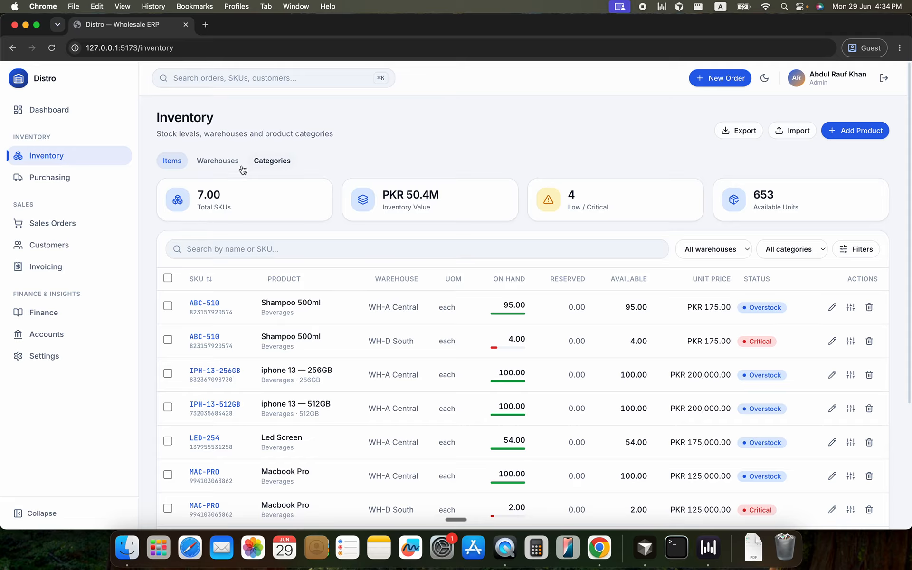
left_click(217, 161)
scroll(409, 344, "down", 2)
double_click(553, 351)
left_click_drag(778, 356, 717, 352)
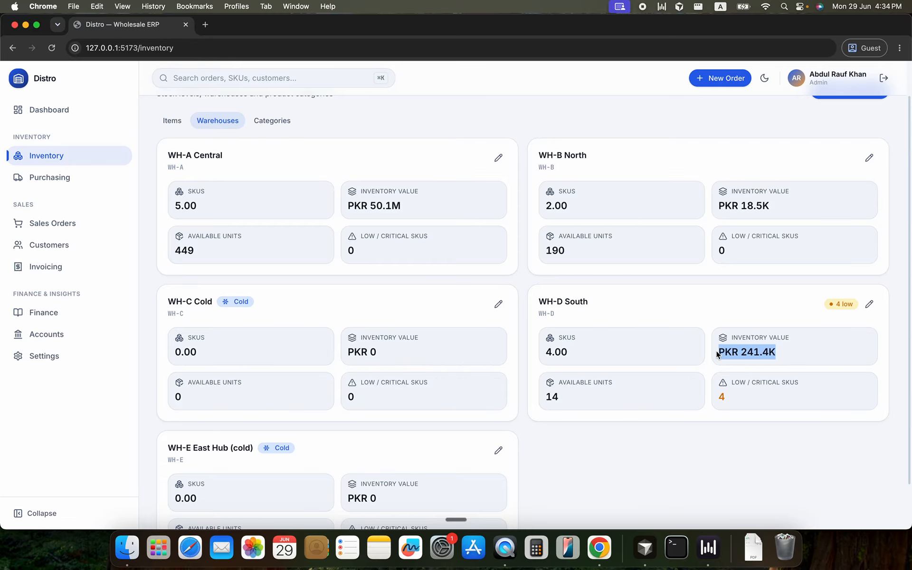
double_click(550, 395)
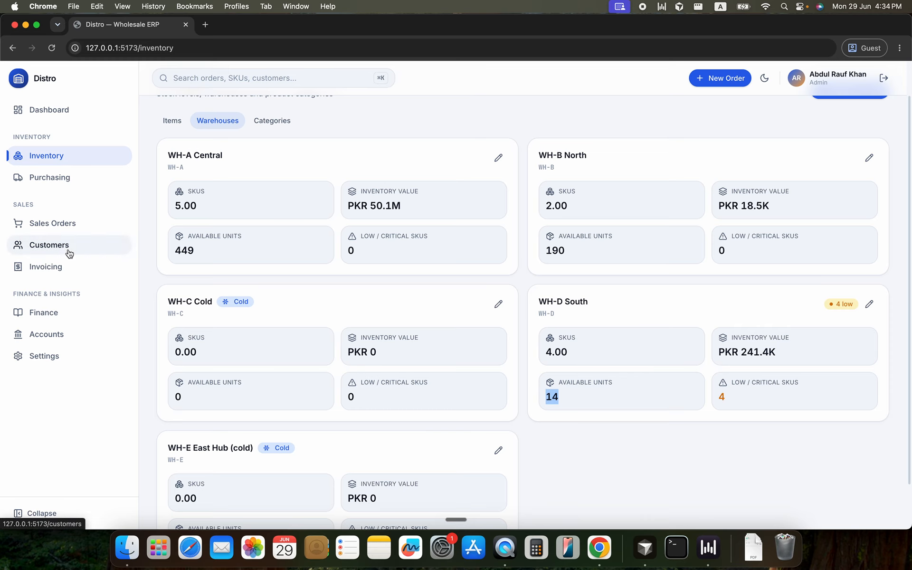
Check the supplier balances in Finance and Acme Beverages' transaction history, and close the history
left_click(75, 184)
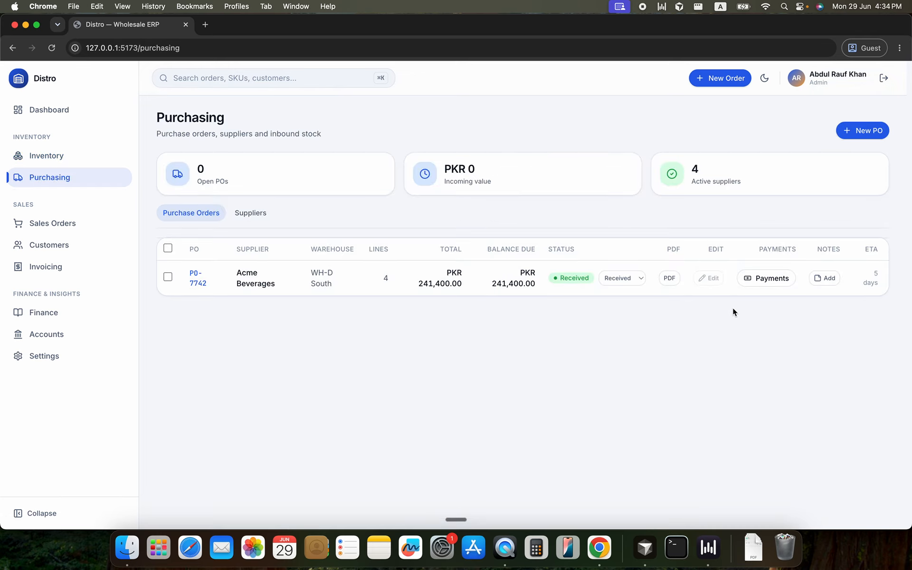
left_click(69, 313)
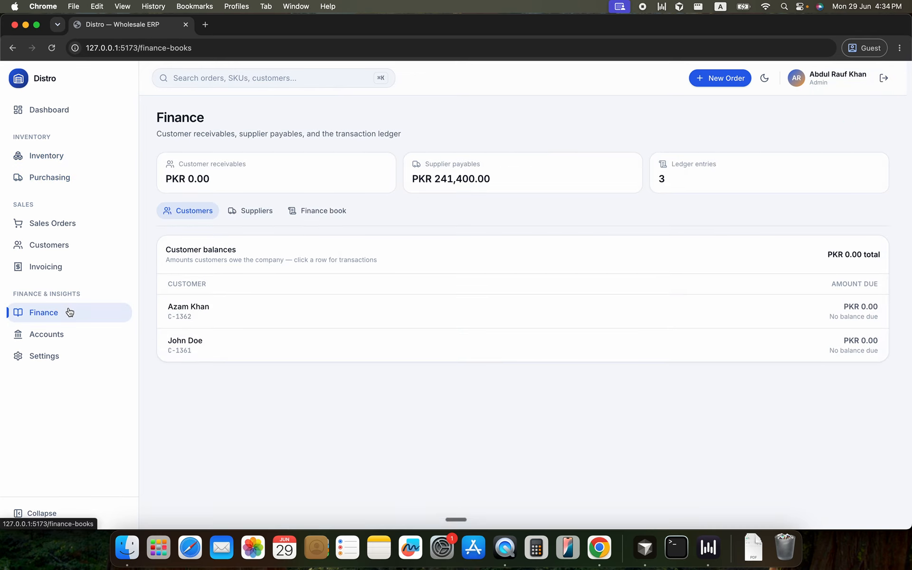
left_click(263, 211)
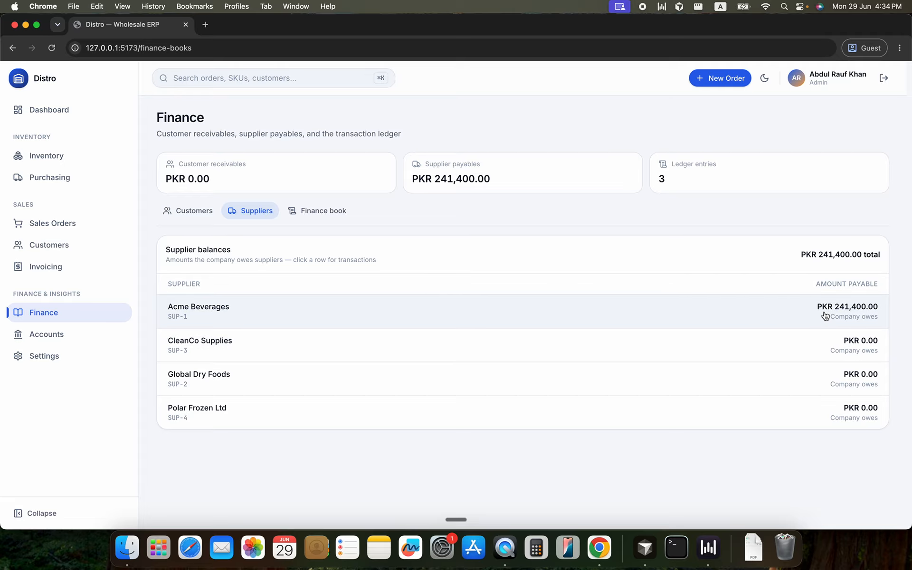
left_click(825, 316)
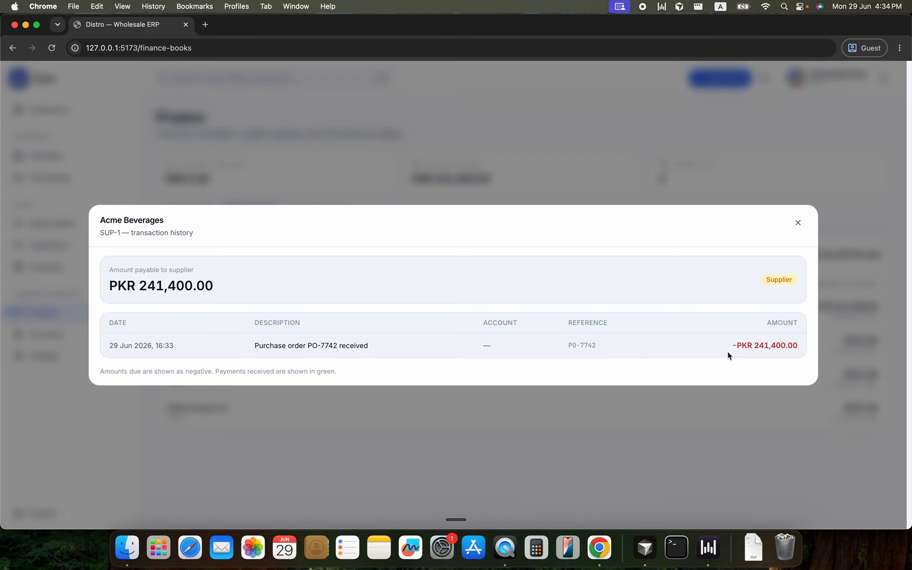
left_click(797, 223)
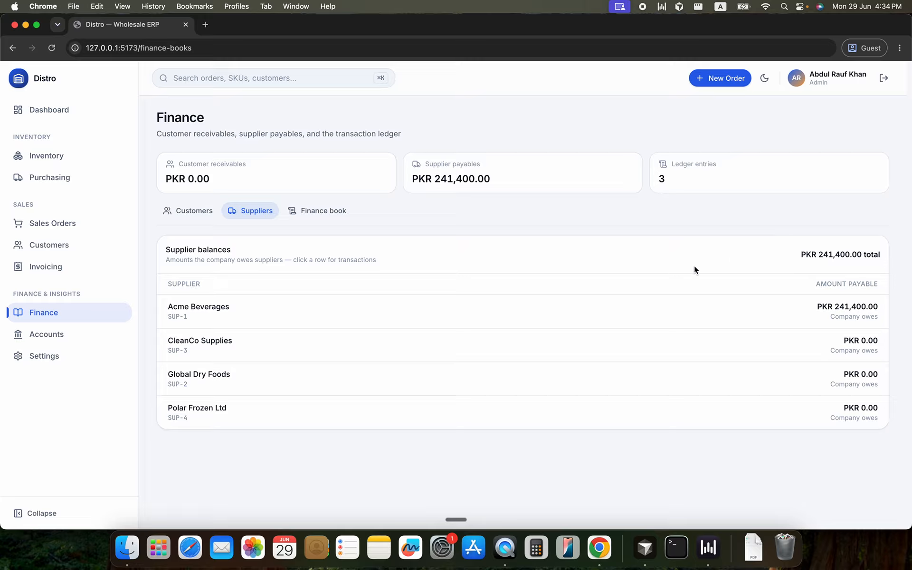
Record a PKR 241,400 payment dated 29/06/2026 for the Acme Beverages purchase order from the Main Company Bankislami (Bank Islami) account
left_click(48, 178)
left_click(751, 278)
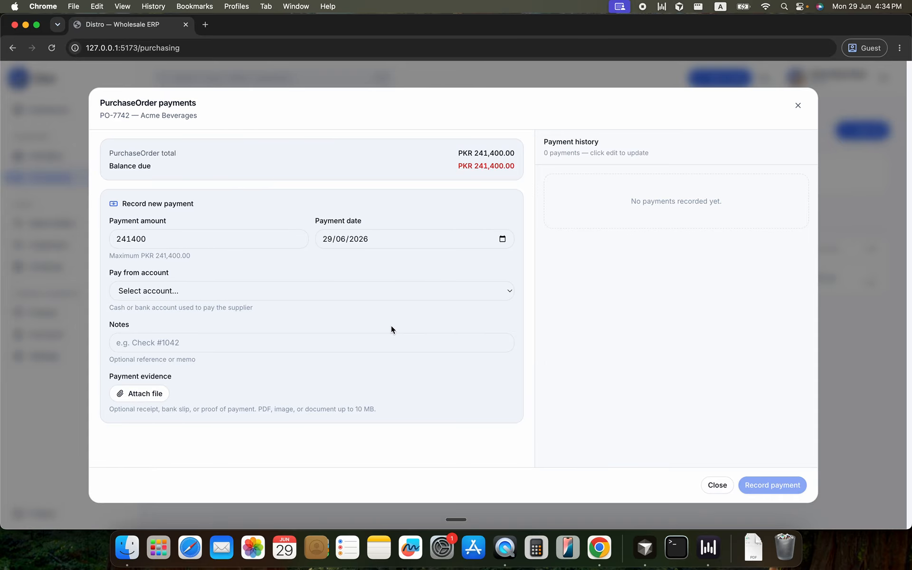
left_click(404, 297)
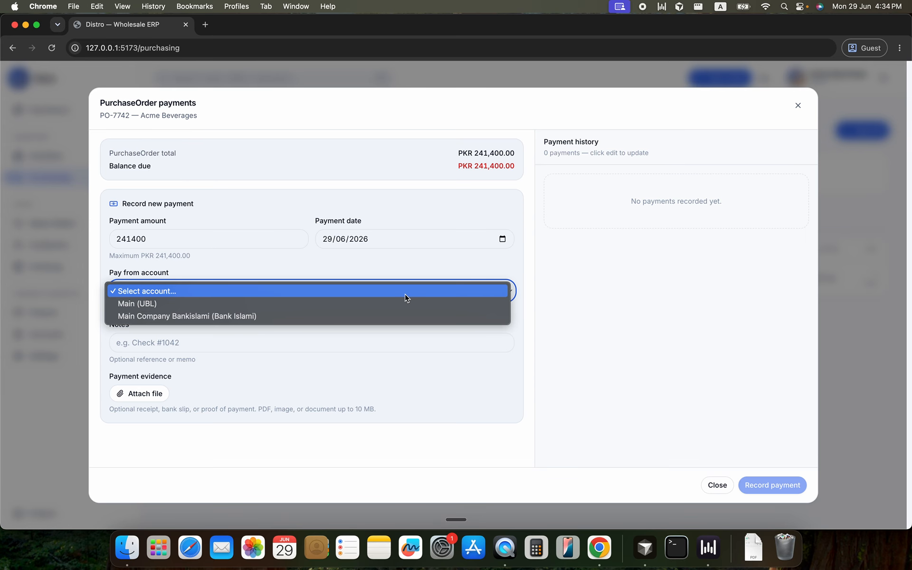
left_click(383, 305)
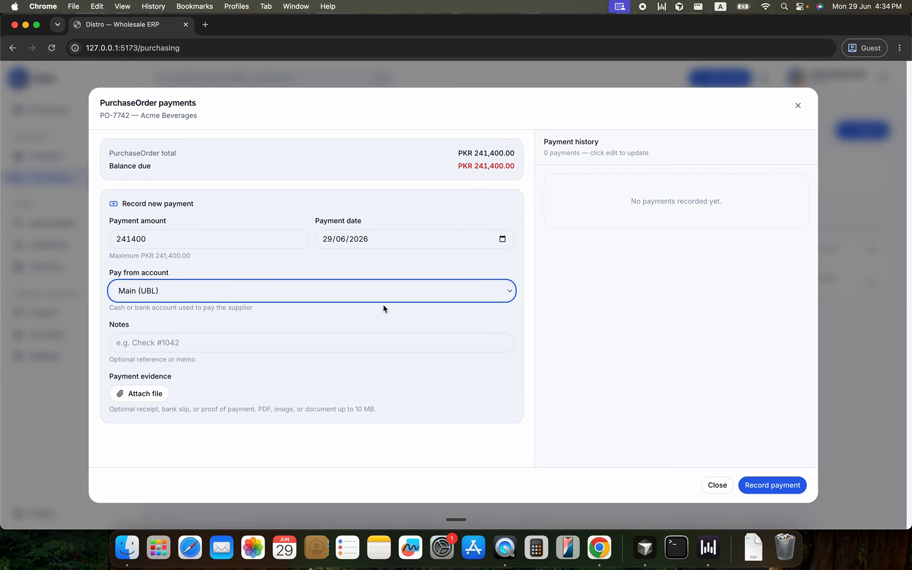
left_click(270, 286)
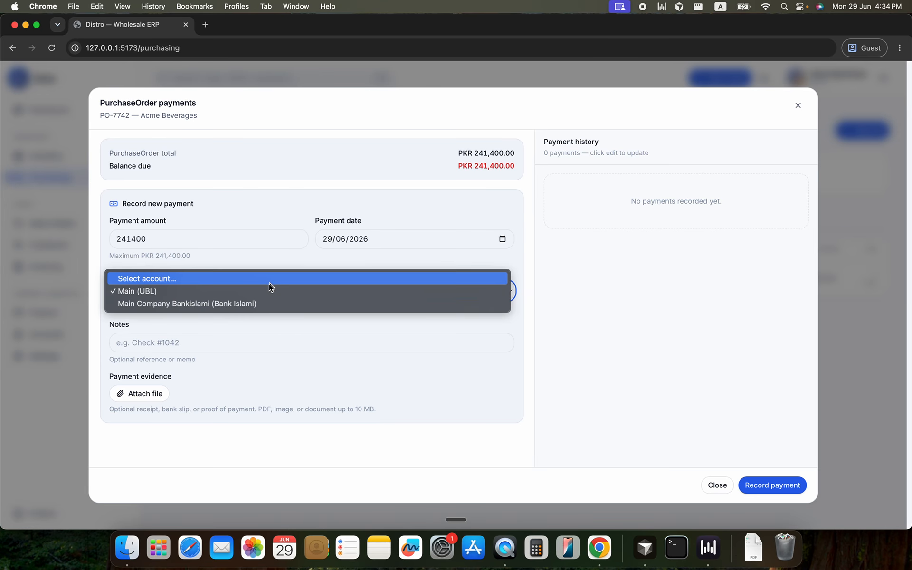
left_click(229, 335)
left_click(246, 300)
left_click(238, 307)
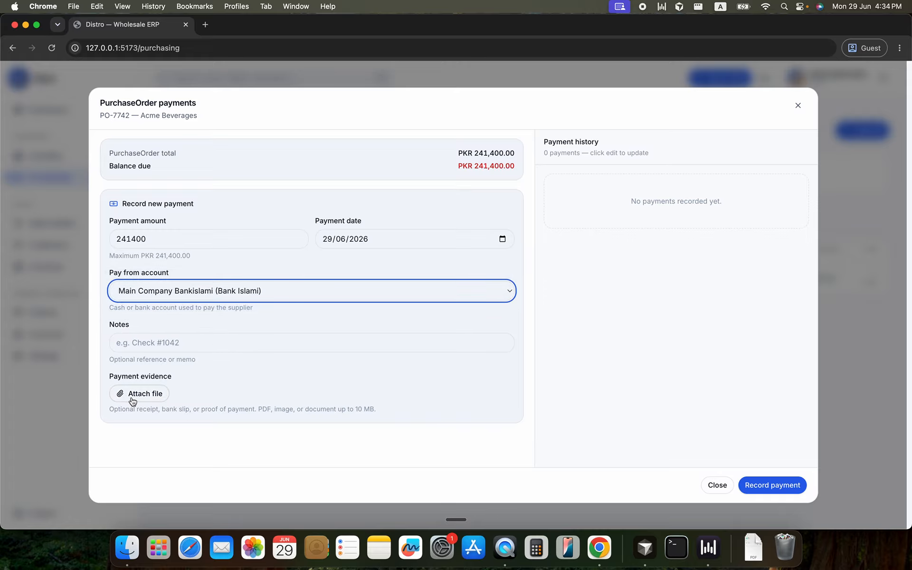
left_click(750, 487)
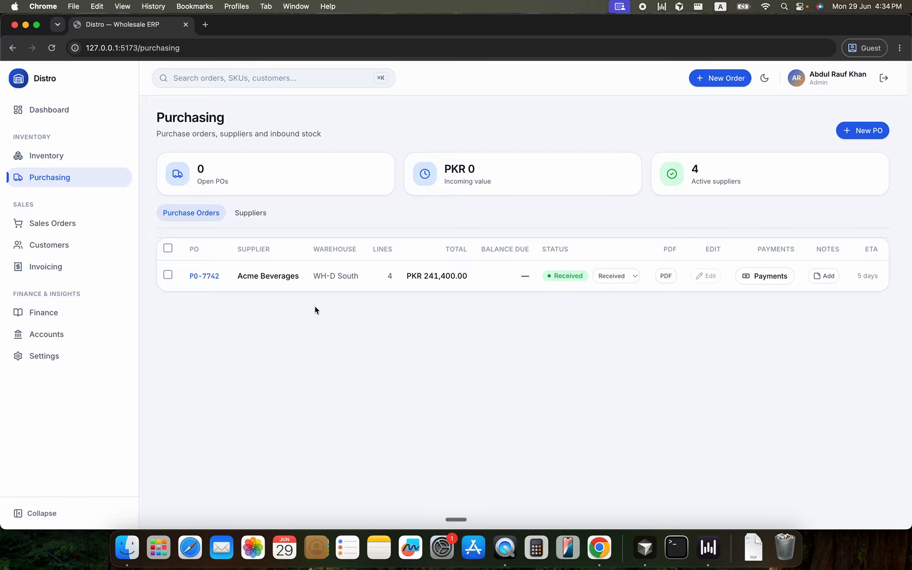
Check the supplier balances and Acme Beverages' transaction history in Finance after the payment, and close the history
left_click(51, 318)
left_click(272, 214)
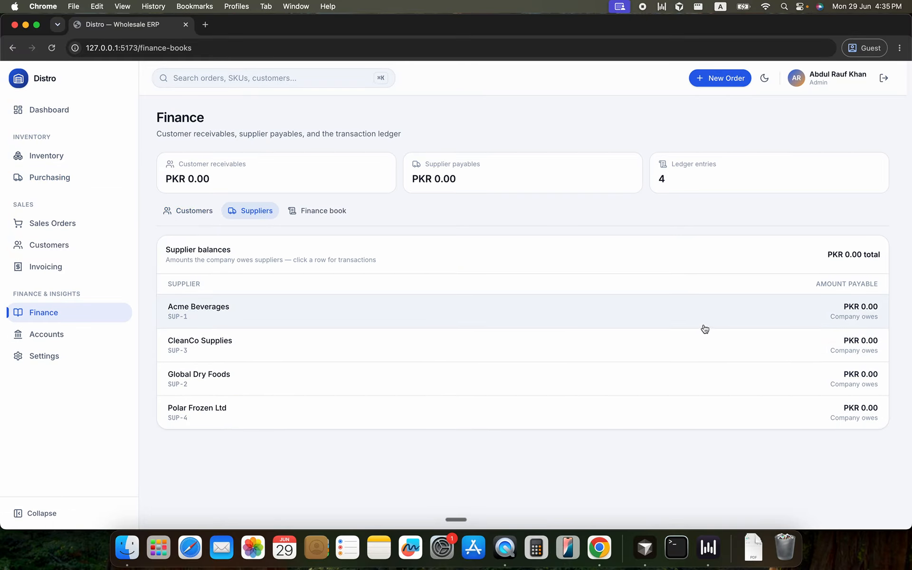
left_click(704, 325)
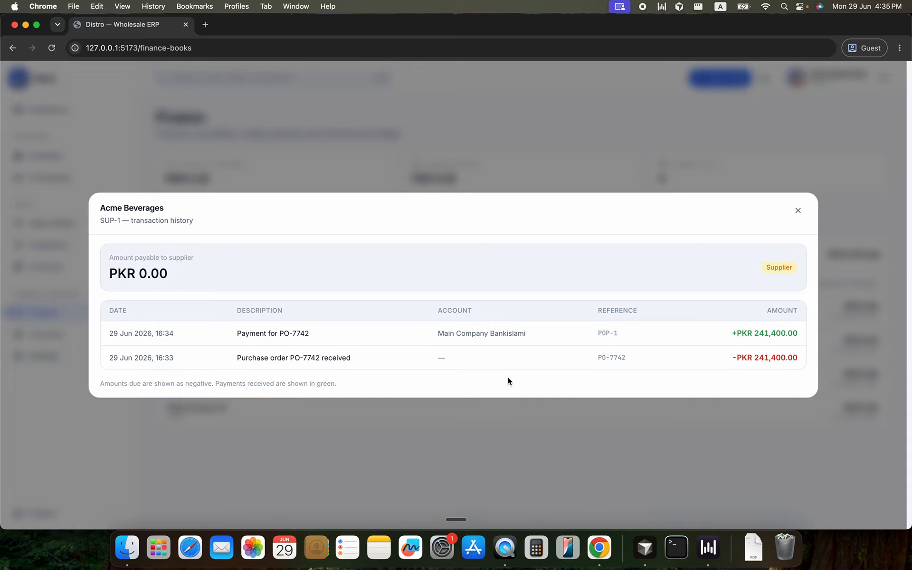
left_click(719, 466)
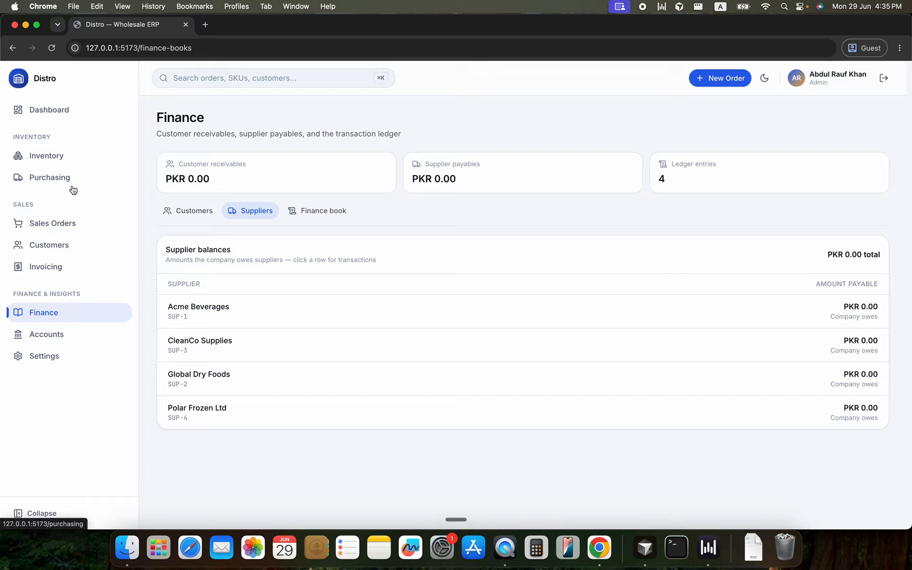
Review the payment history of the Acme Beverages purchase order, and check the stock levels in Inventory
left_click(72, 183)
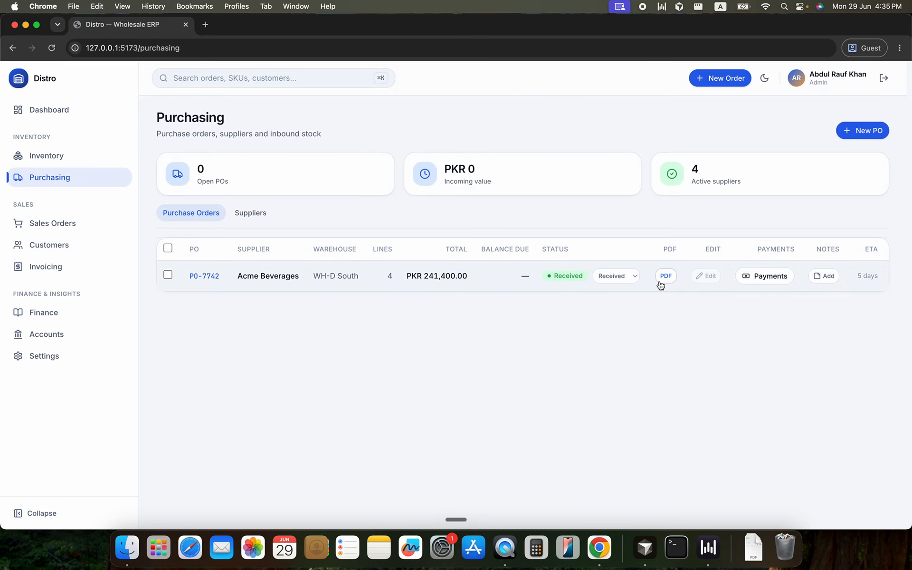
left_click(748, 277)
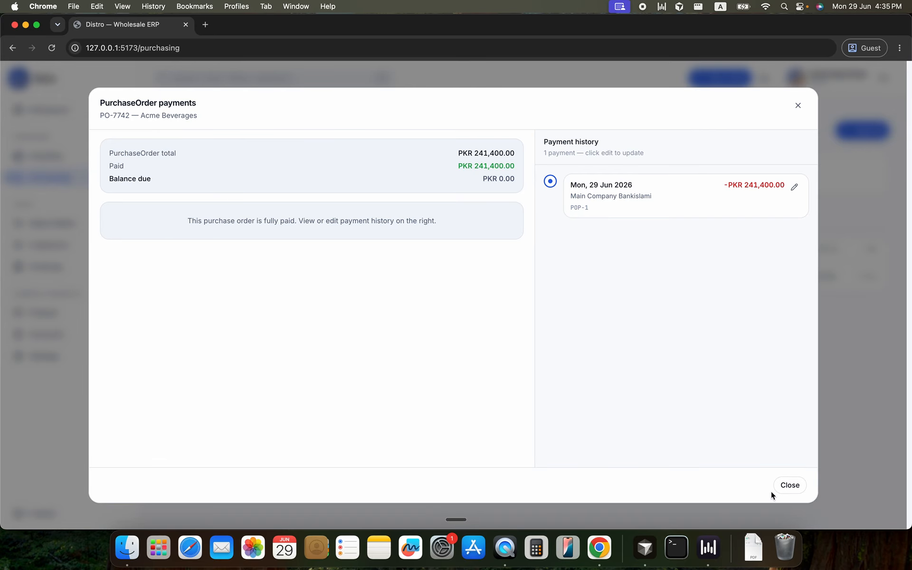
left_click(791, 483)
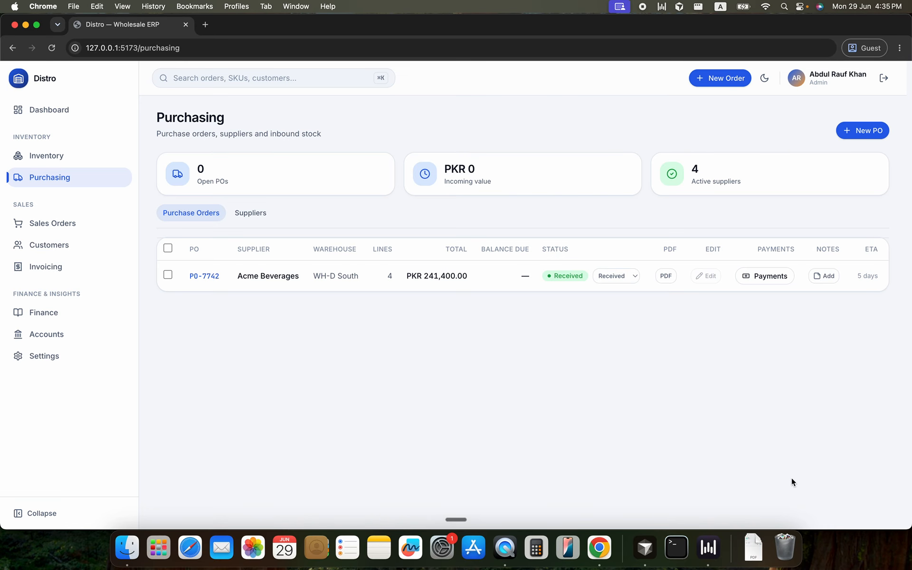
left_click(85, 161)
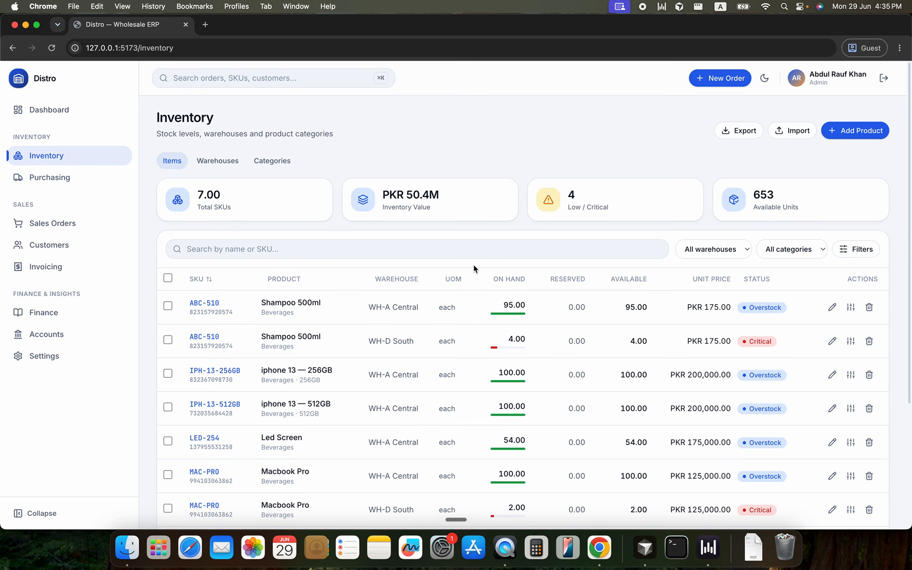
left_click(61, 174)
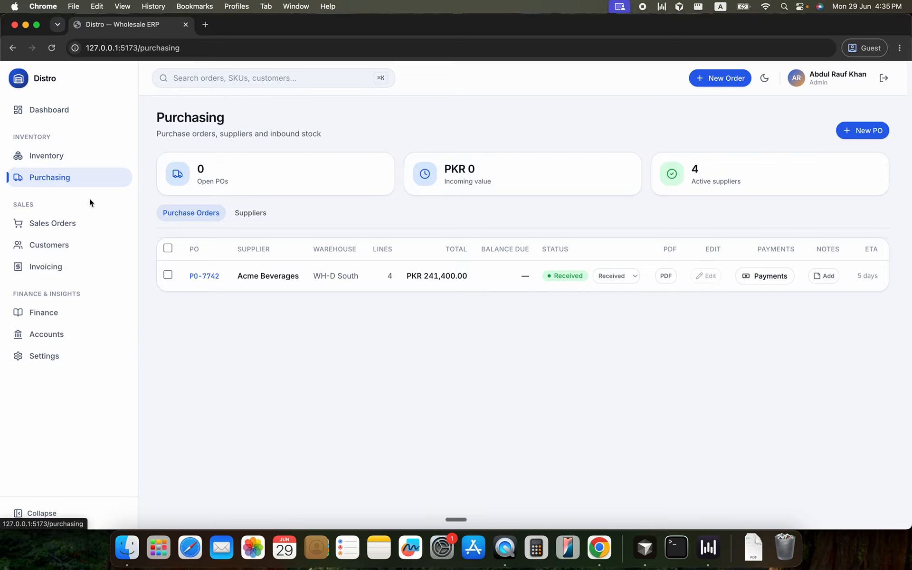
Review the customer and supplier balances in Finance, one customer's transaction history, and the finance book entries
left_click(71, 318)
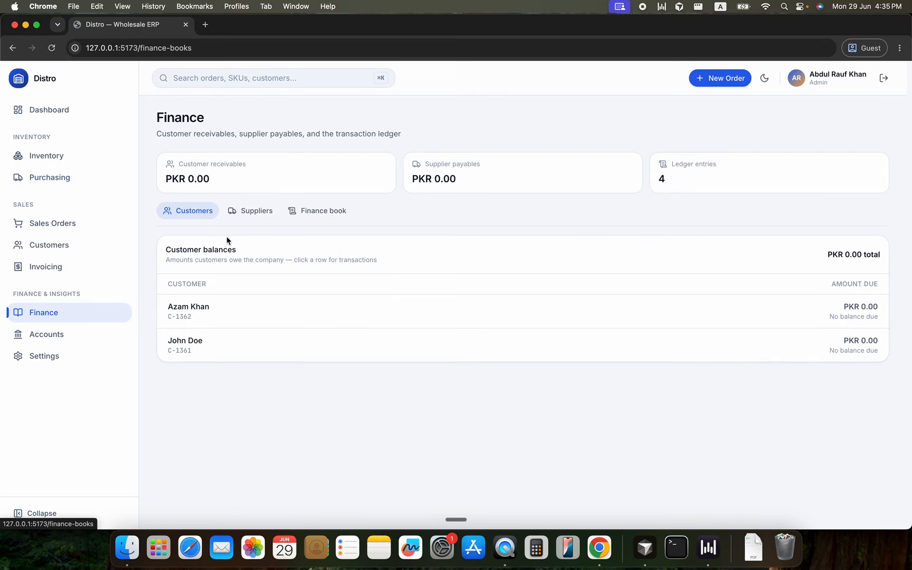
left_click(257, 214)
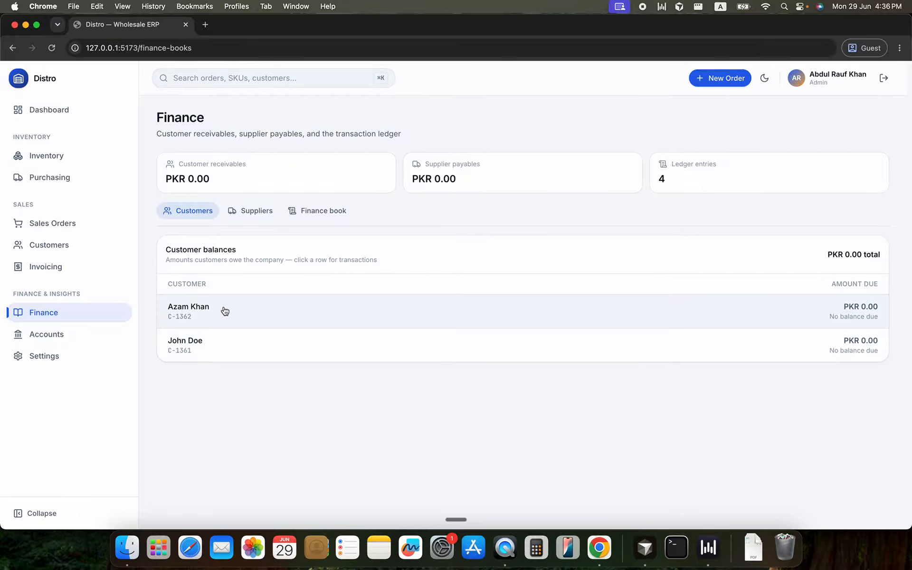
left_click(223, 307)
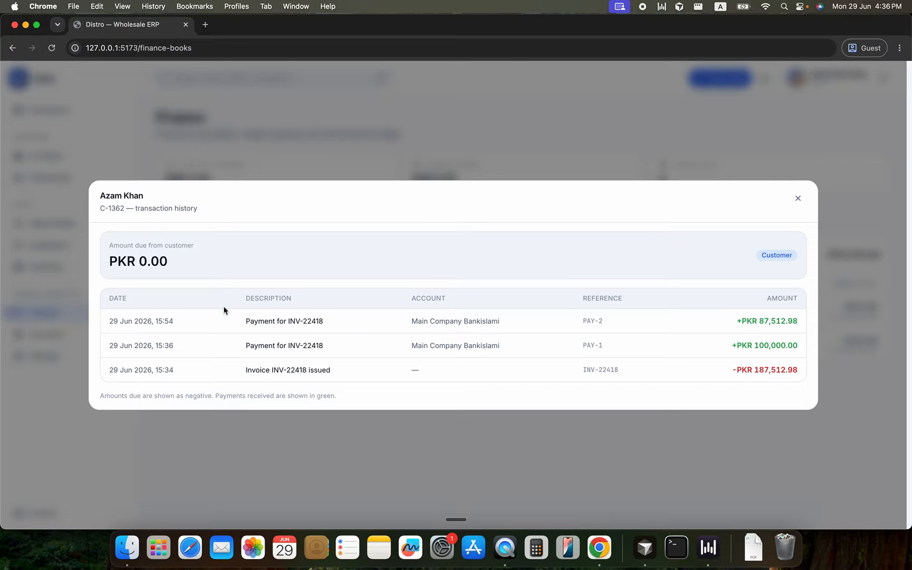
left_click(264, 422)
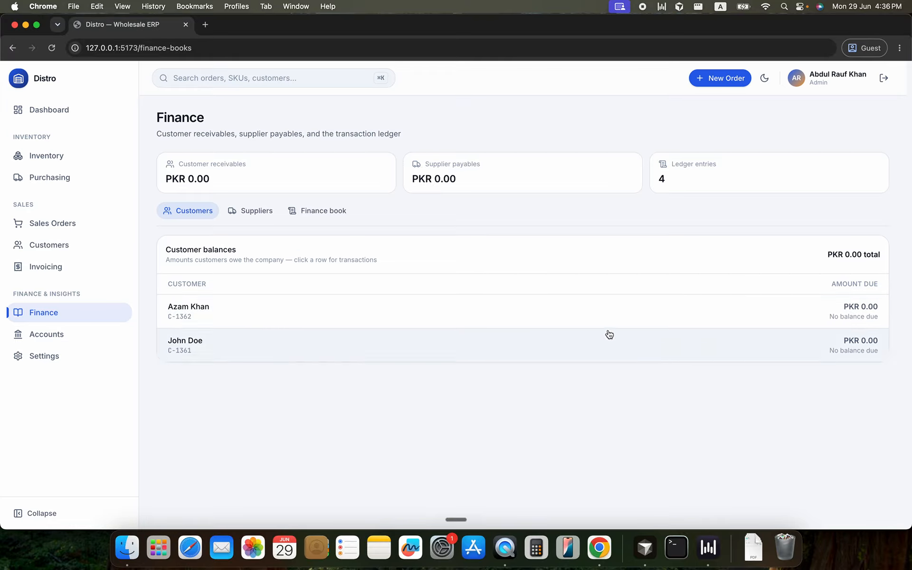
left_click(270, 218)
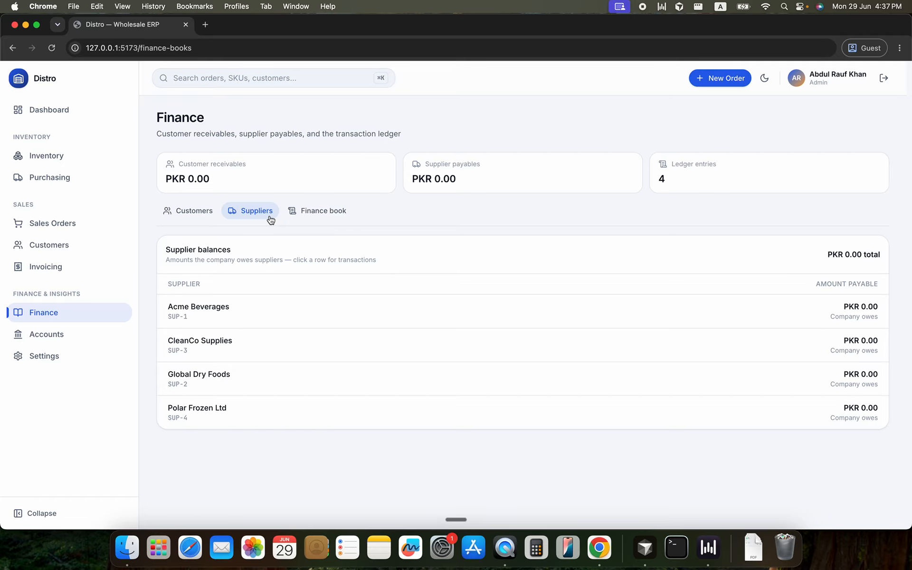
left_click(301, 213)
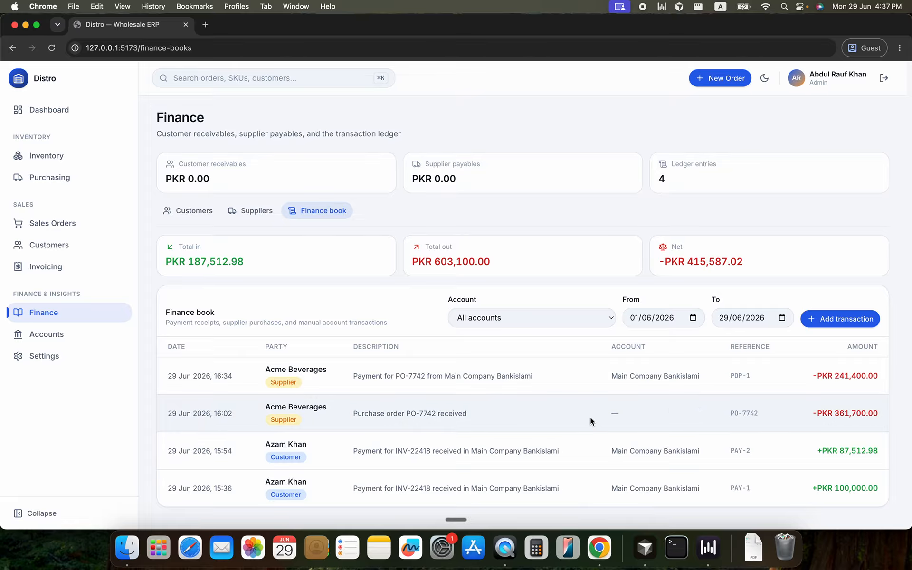
Inspect the finance book's manual transaction form and its account options, and cancel it without adding anything
left_click(827, 319)
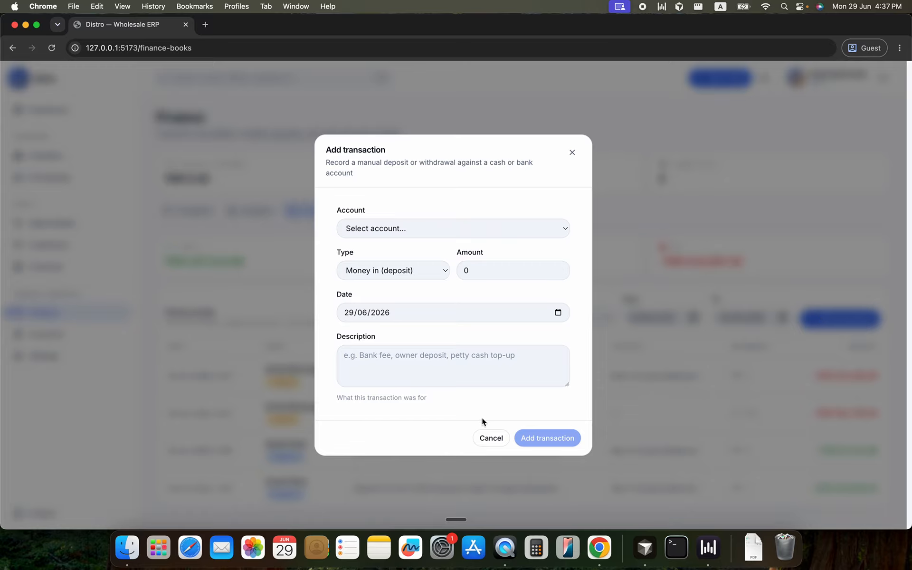
left_click(426, 360)
left_click(420, 239)
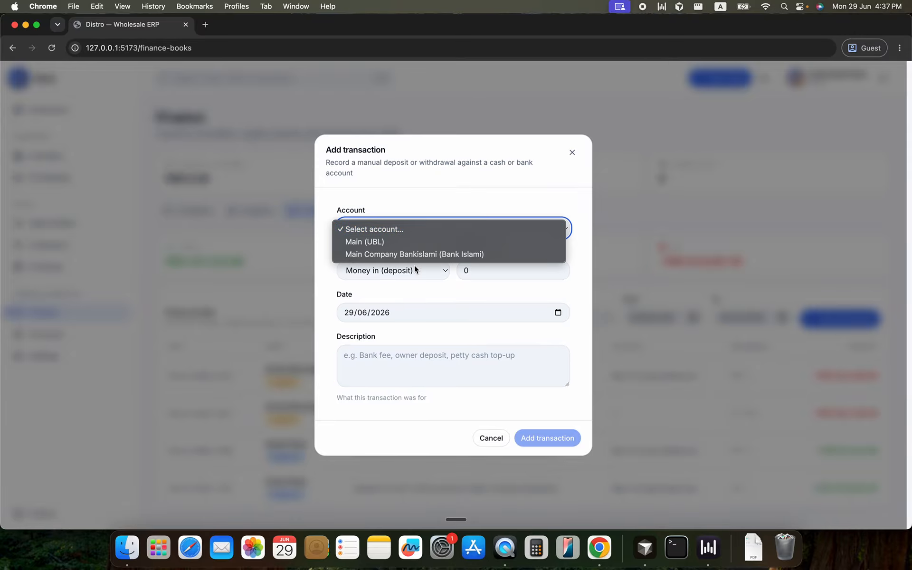
left_click(428, 207)
left_click(490, 437)
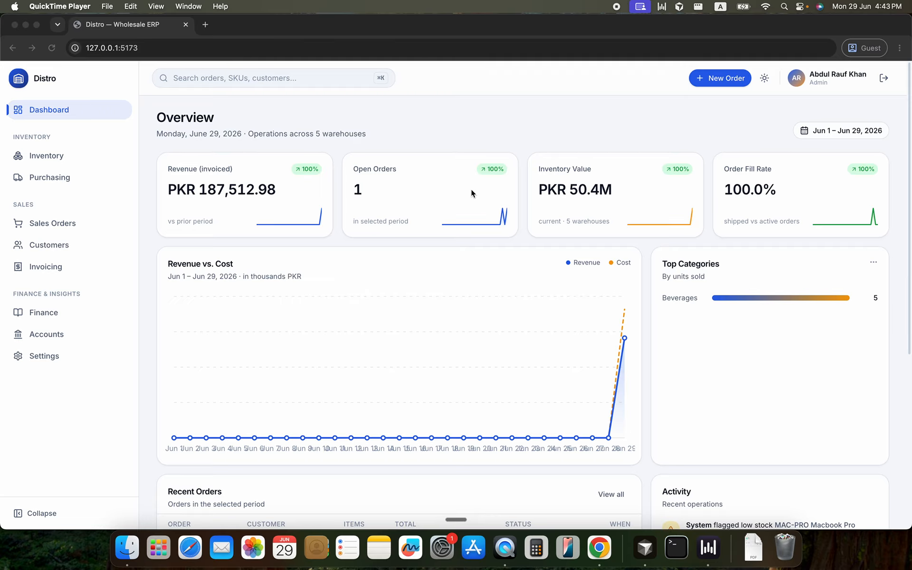
Review the dashboard overview, including its date range filter, revenue chart, recent orders and activity feed
left_click(860, 133)
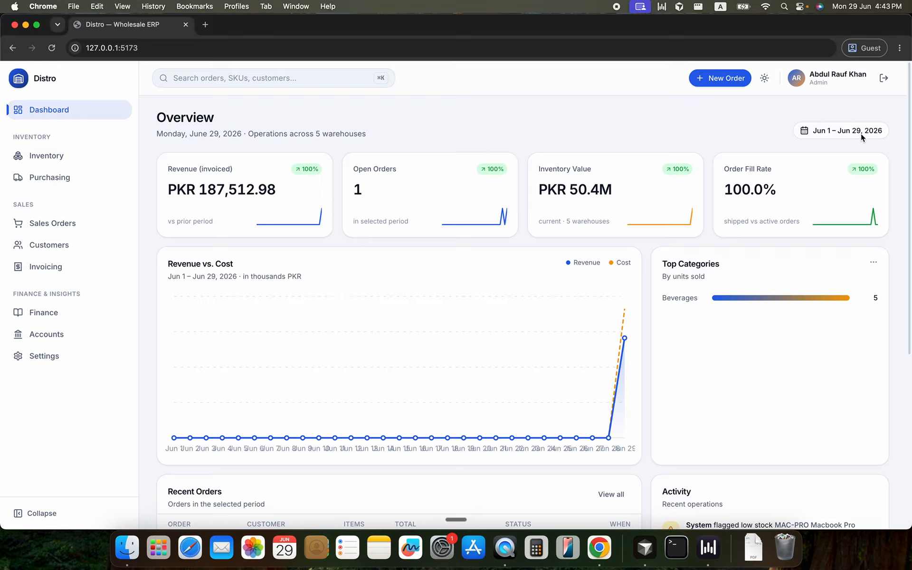
left_click(819, 136)
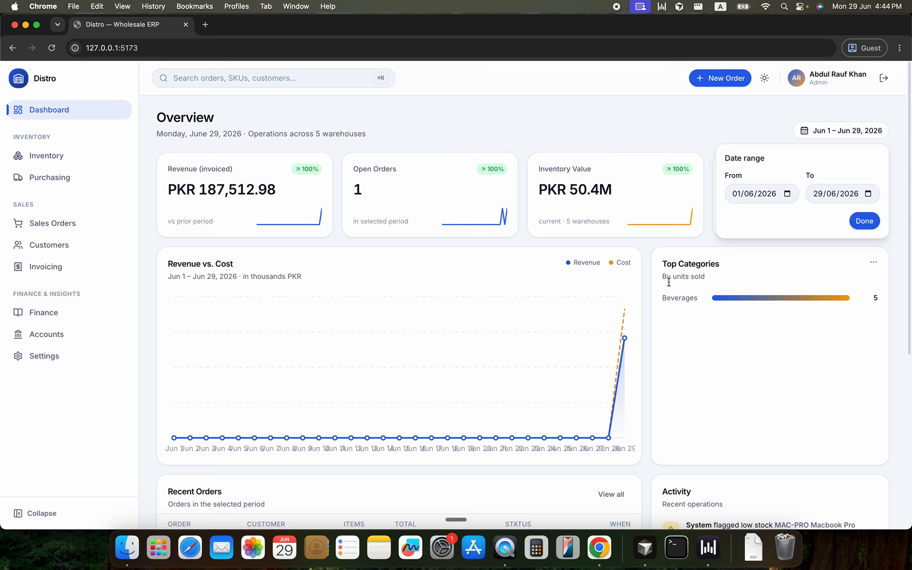
scroll(397, 280, "down", 5)
scroll(397, 280, "down", 2)
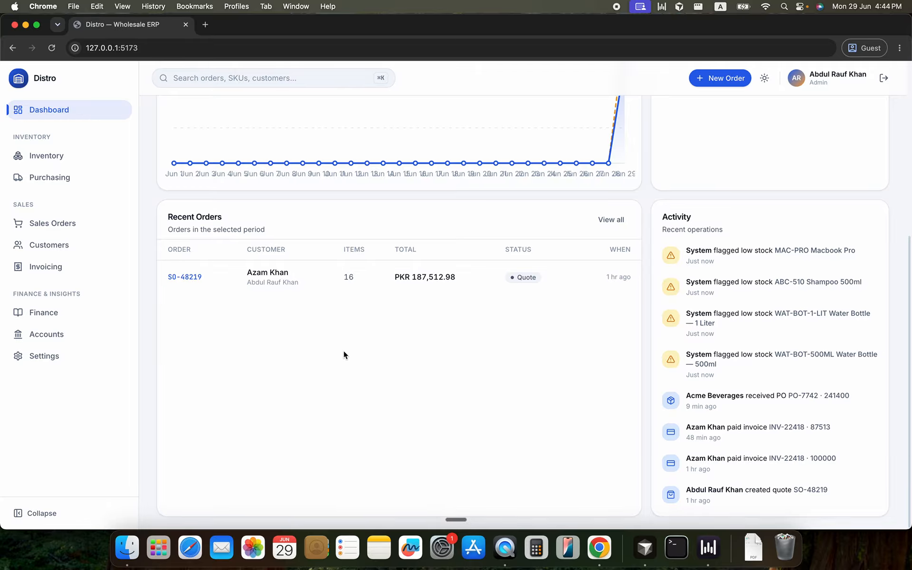
scroll(344, 351, "up", 6)
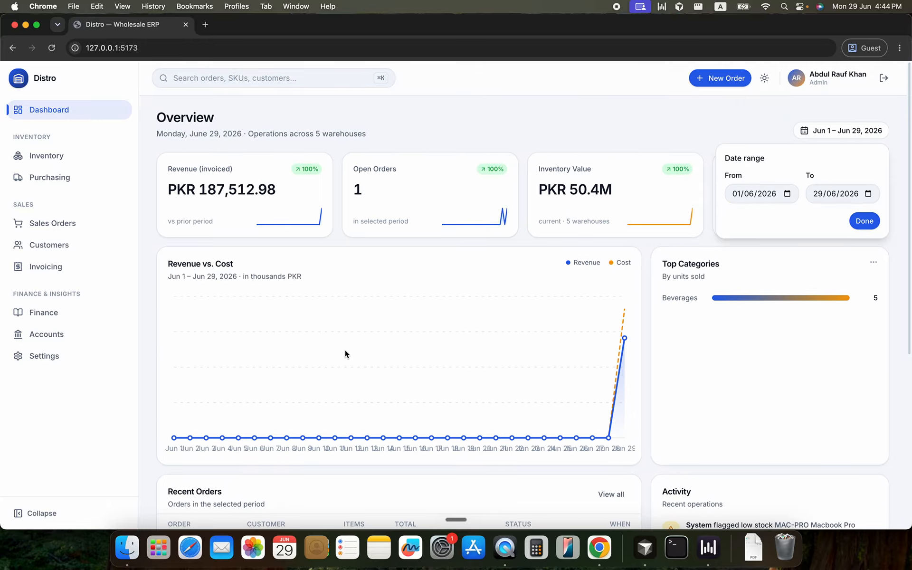
left_click(798, 135)
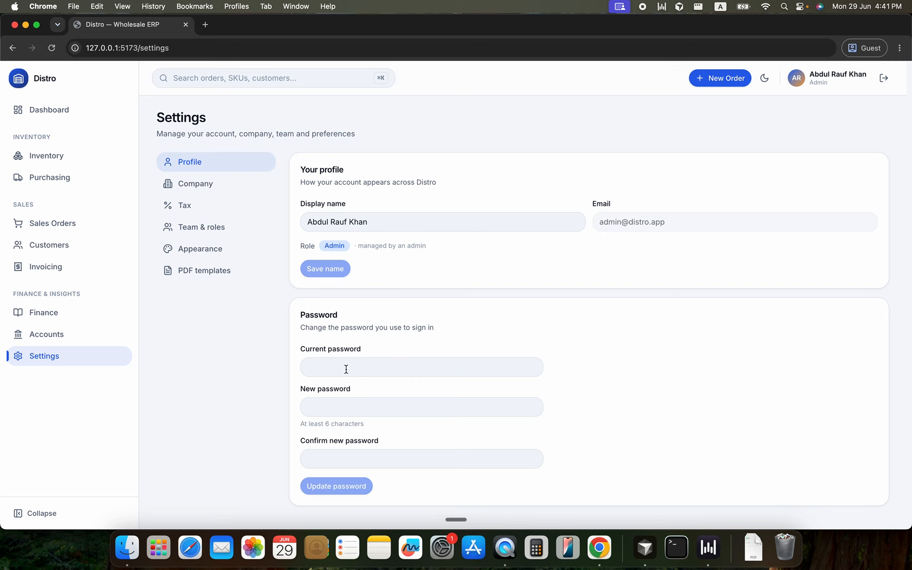
Set the city in the company profile settings to Lahore
left_click(212, 184)
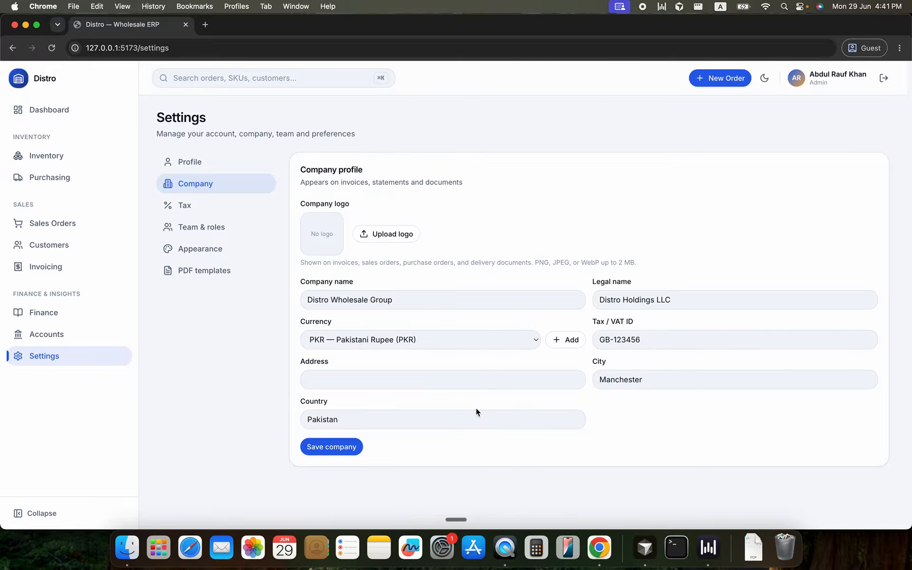
left_click(335, 380)
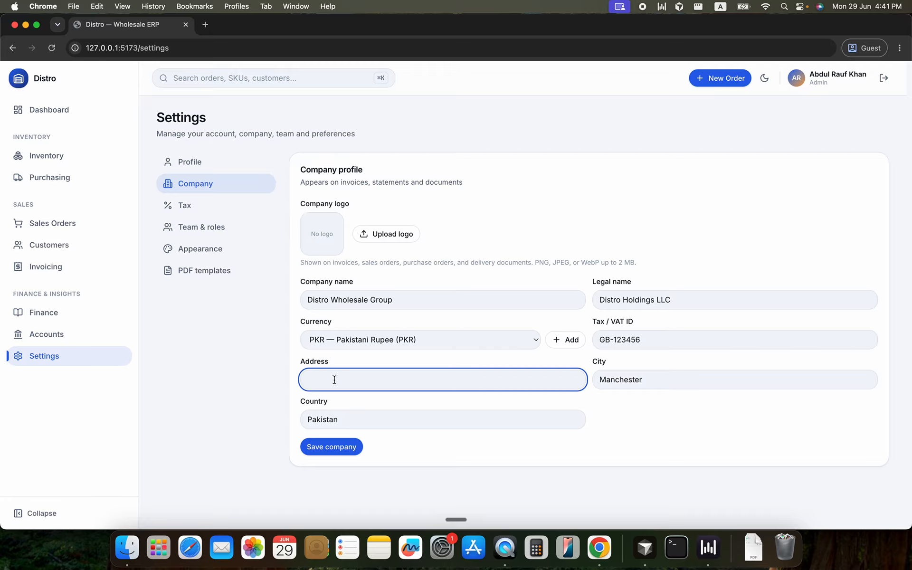
double_click(663, 379)
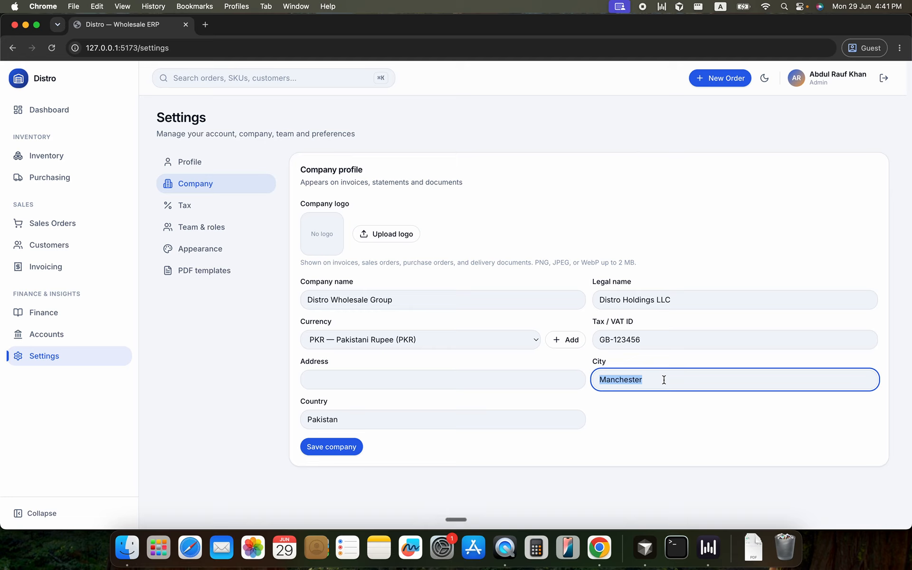
type("Lahore")
Review the tax codes and the team's users and roles in Settings
left_click(185, 206)
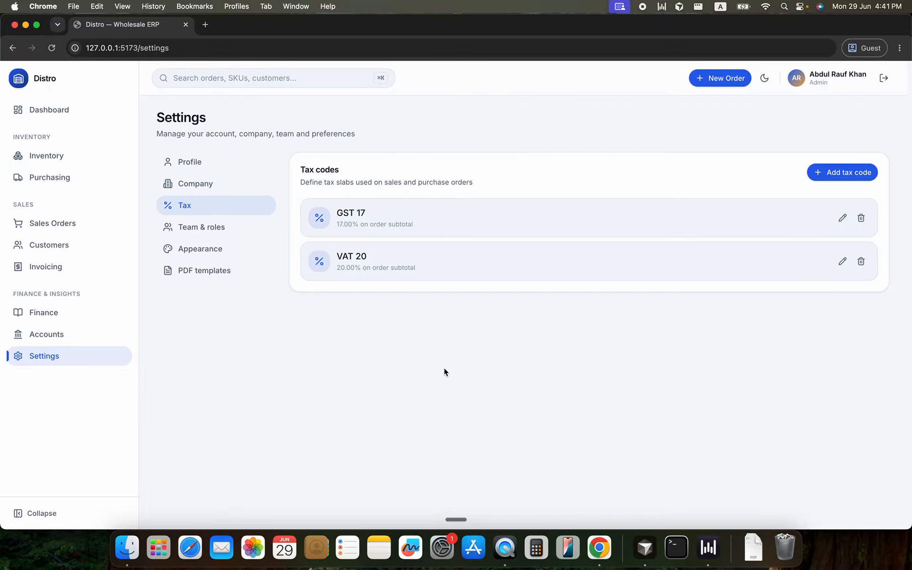
left_click(184, 229)
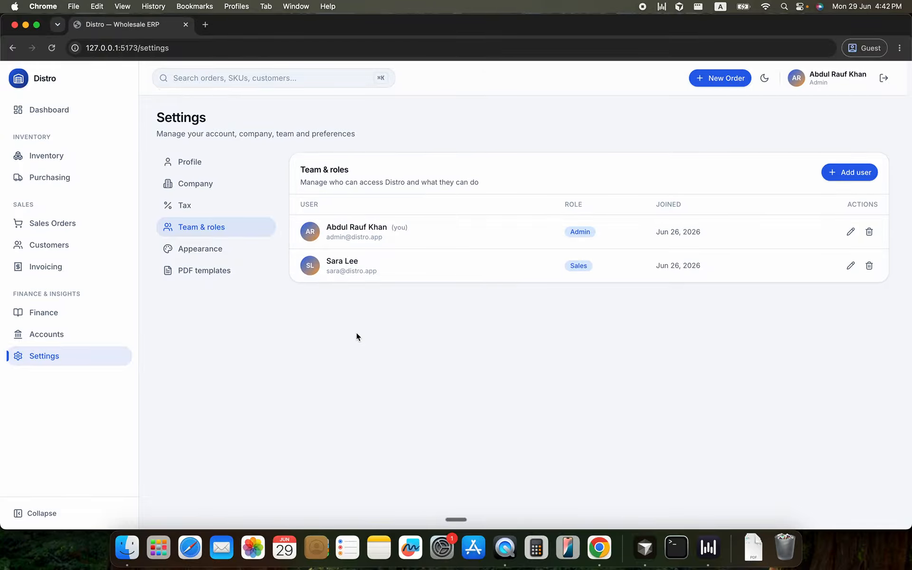
Switch the appearance theme in Settings to Dark
left_click(198, 255)
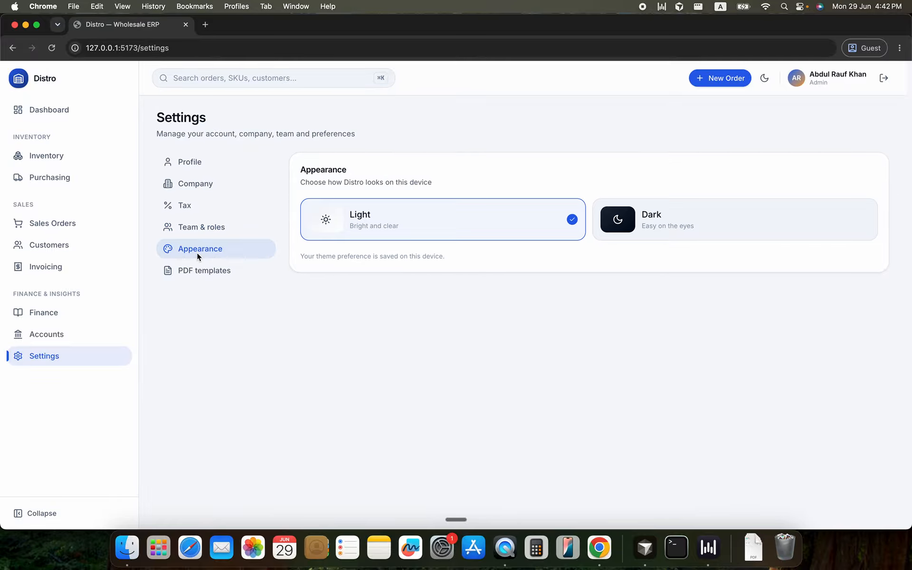
left_click(618, 227)
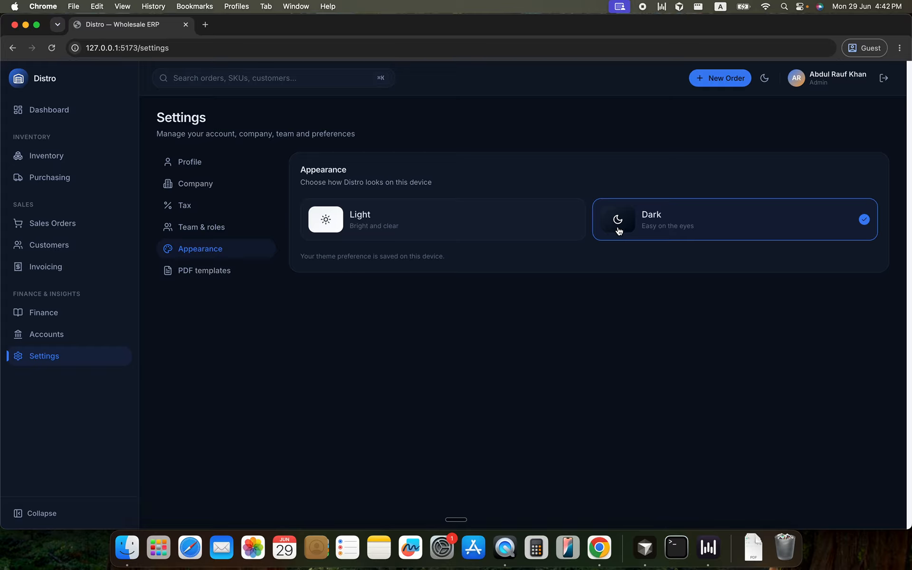
Try switching the appearance between light and dark, finishing with the Light theme
left_click(763, 79)
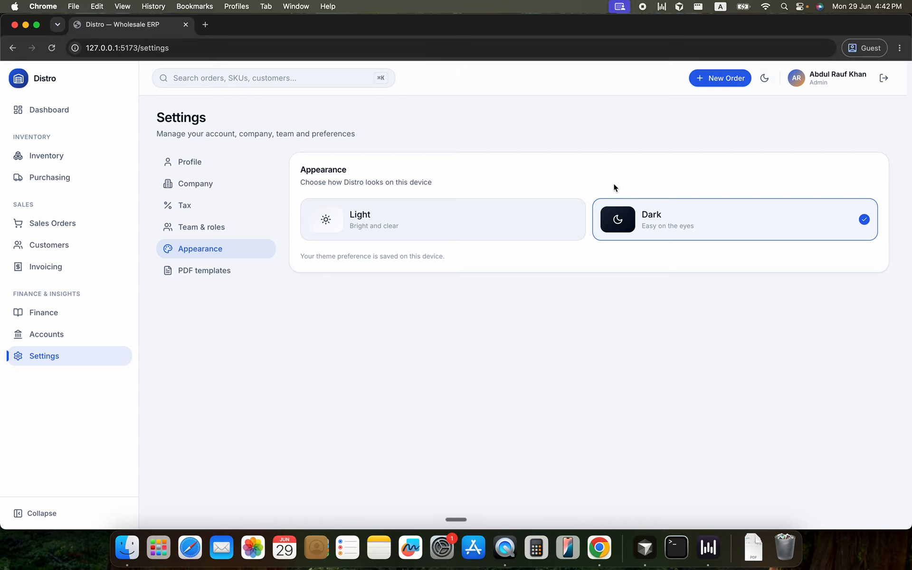
left_click(764, 79)
left_click(433, 225)
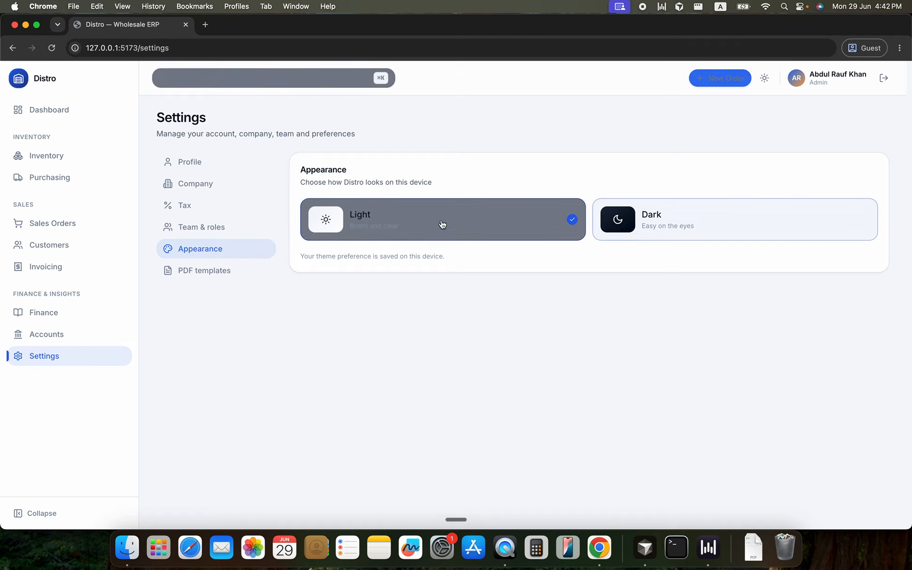
left_click(620, 240)
left_click(473, 242)
Preview the invoice PDF template in the Compact, Elegant Dark, Professional, Industrial and Bold Accent layouts
left_click(209, 273)
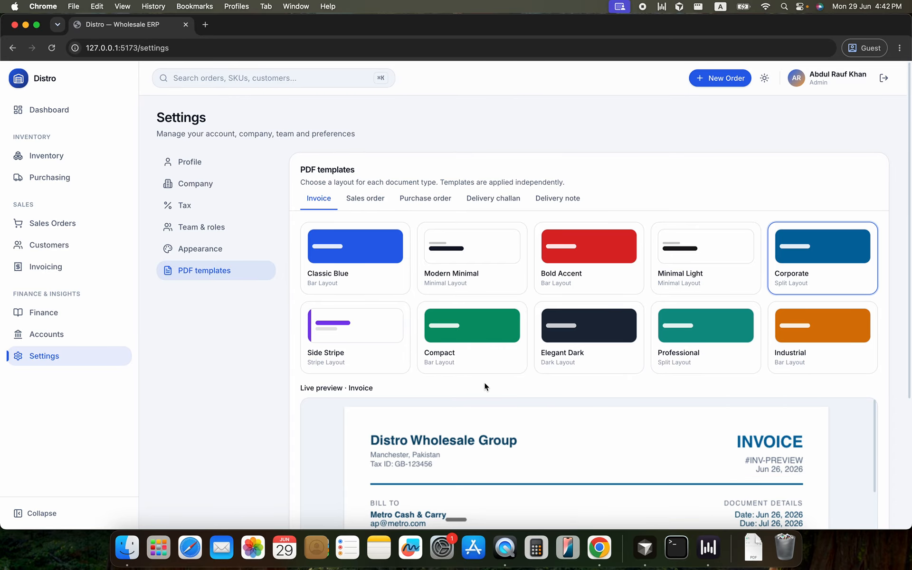
scroll(484, 382, "down", 3)
scroll(483, 382, "up", 3)
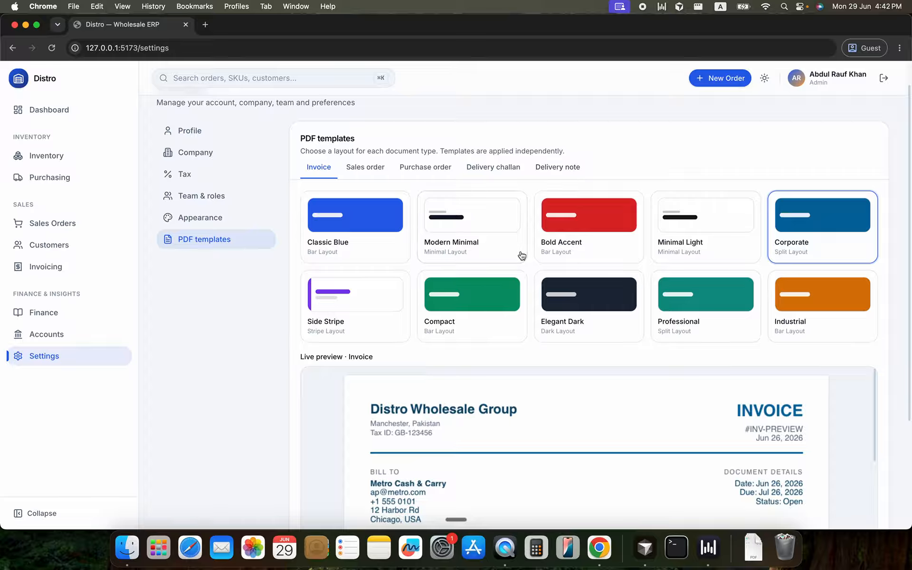
left_click(480, 300)
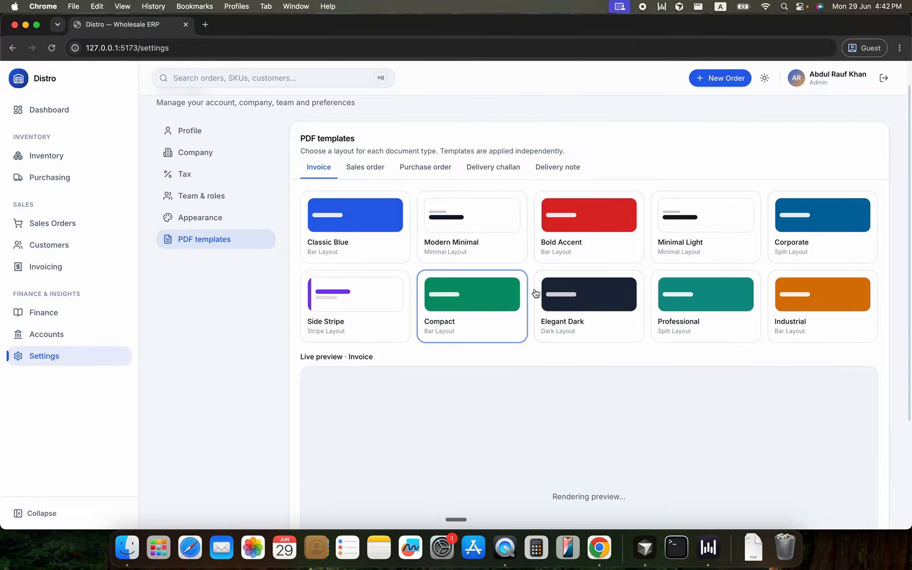
scroll(572, 283, "down", 2)
left_click(623, 255)
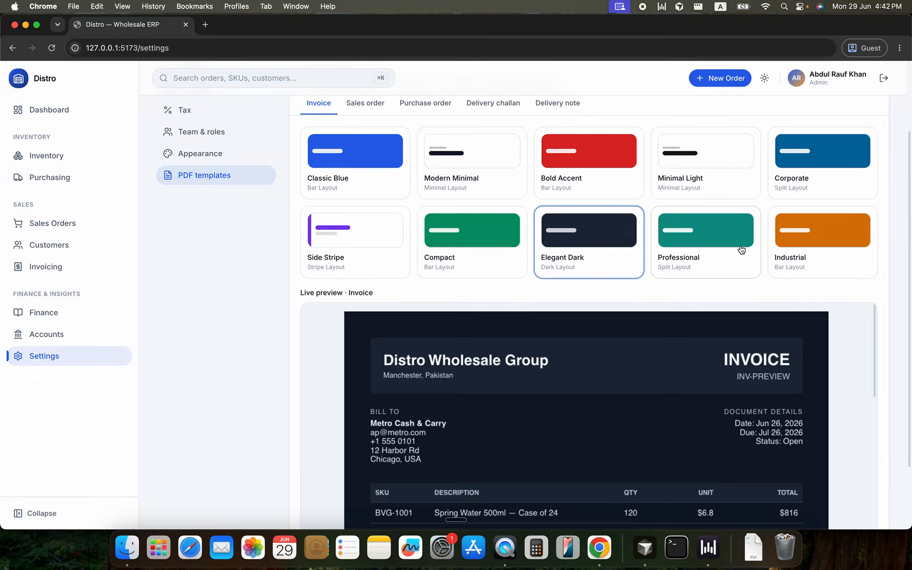
left_click(742, 251)
left_click(807, 251)
left_click(620, 192)
scroll(619, 192, "up", 2)
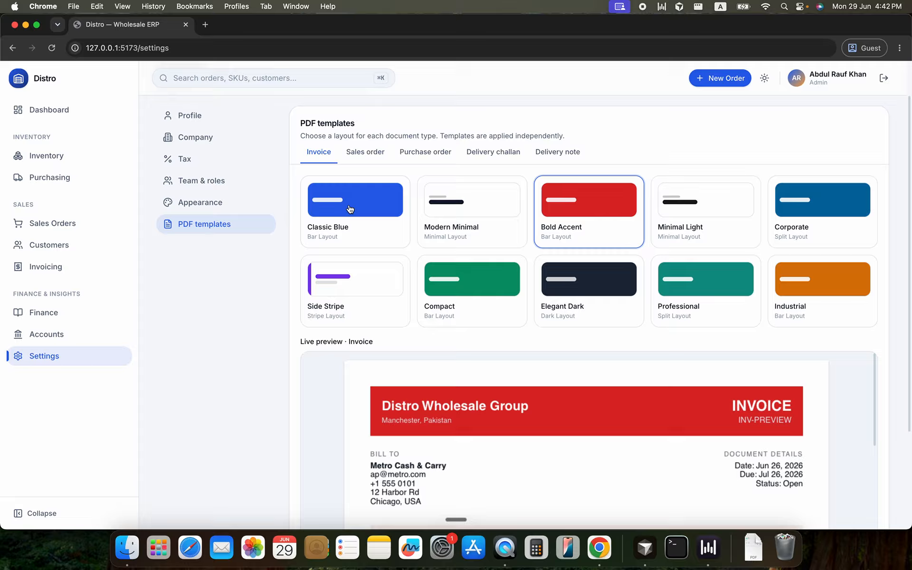
Choose the Elegant Dark layout for the sales order PDF and save the sales order template
left_click(363, 152)
left_click(564, 287)
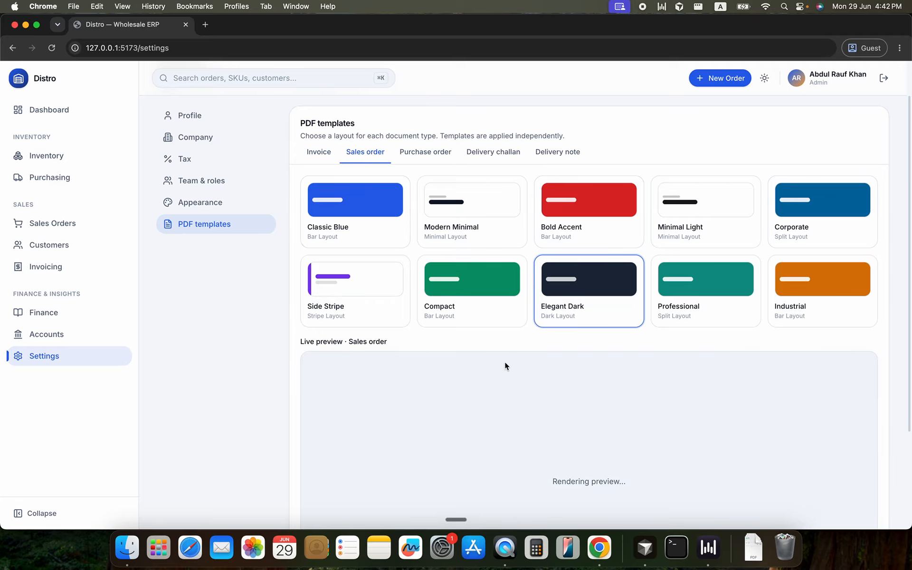
scroll(459, 383, "down", 10)
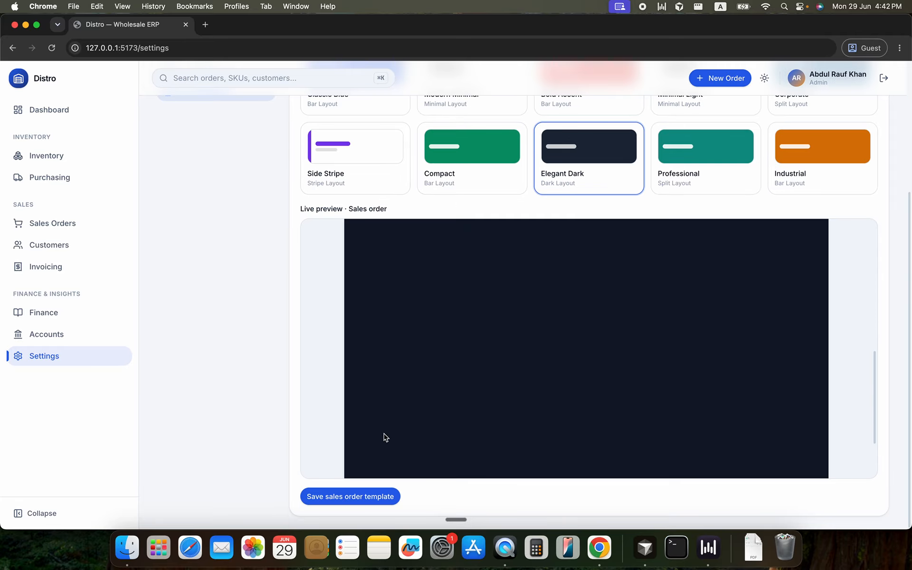
left_click(366, 497)
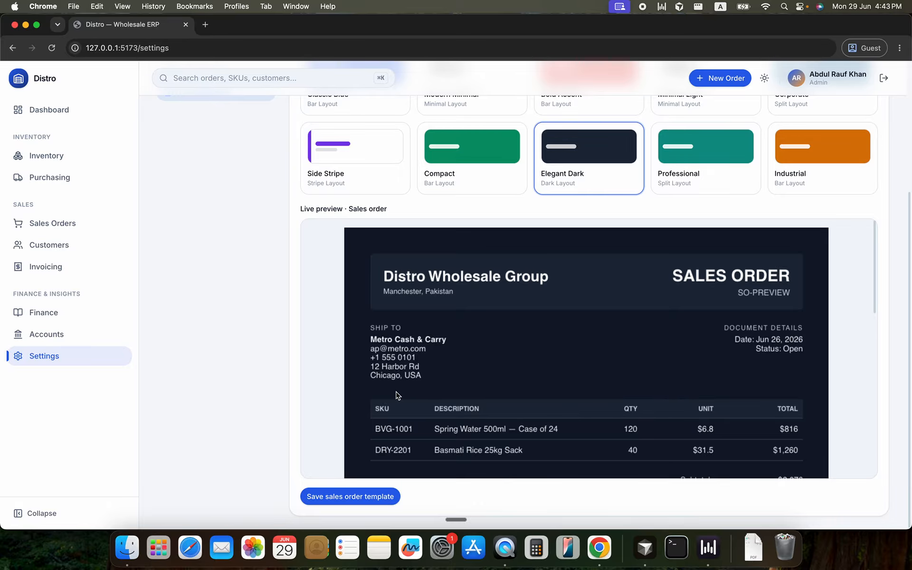
scroll(389, 296, "up", 3)
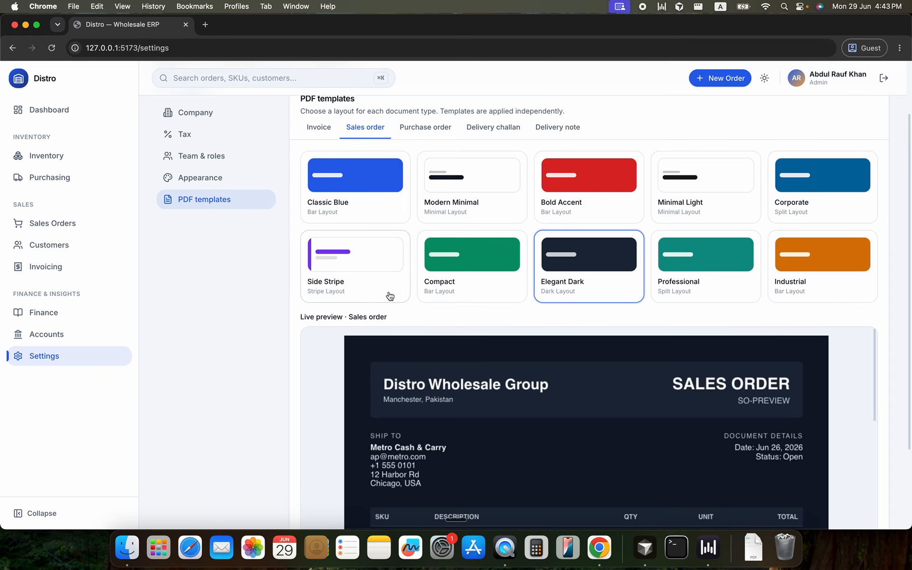
scroll(390, 296, "up", 2)
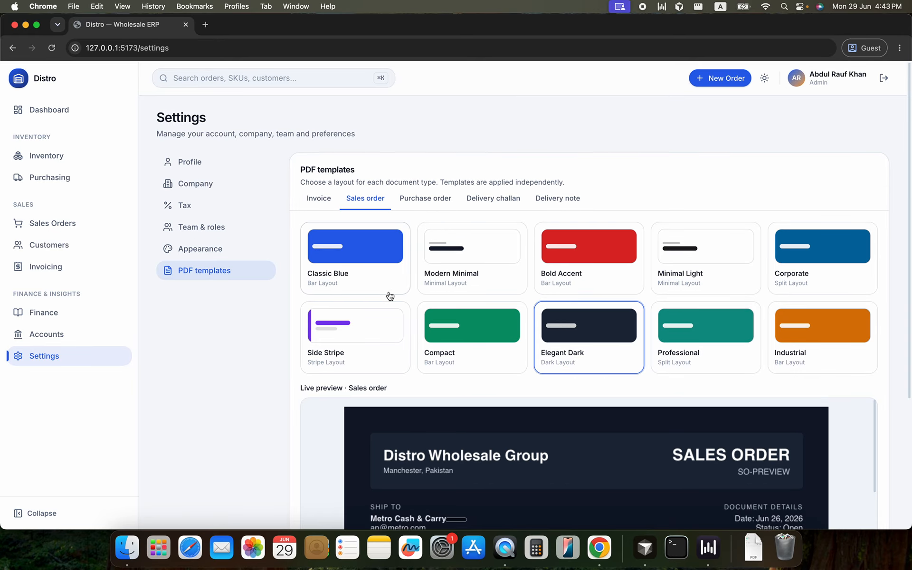